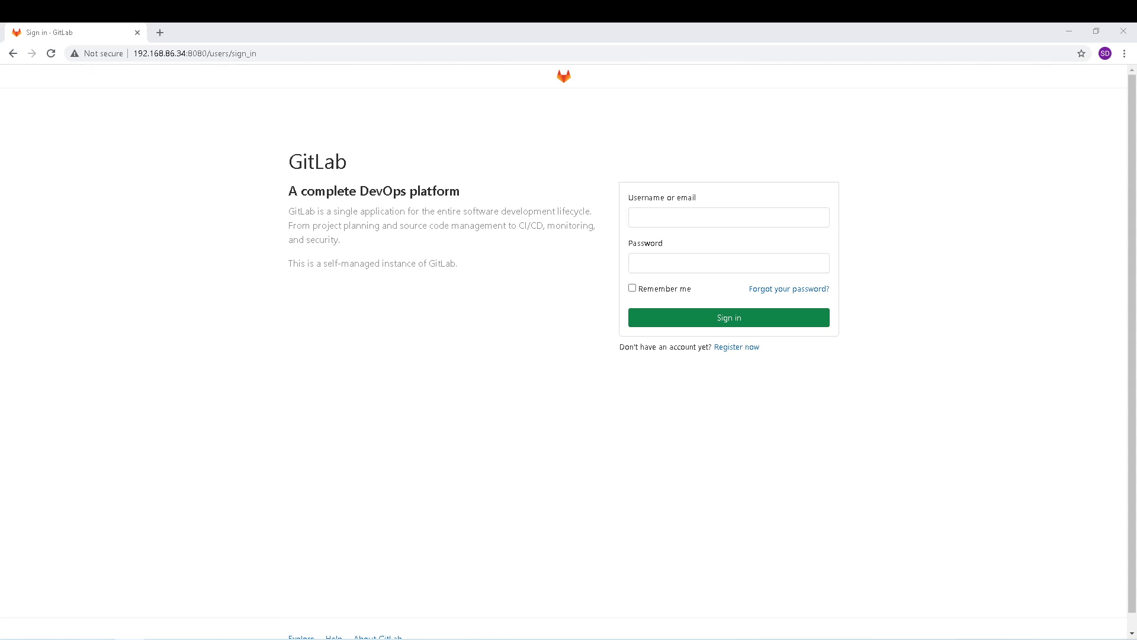
Step: Sign in as the root administrator with the saved username and the account password
click(731, 218)
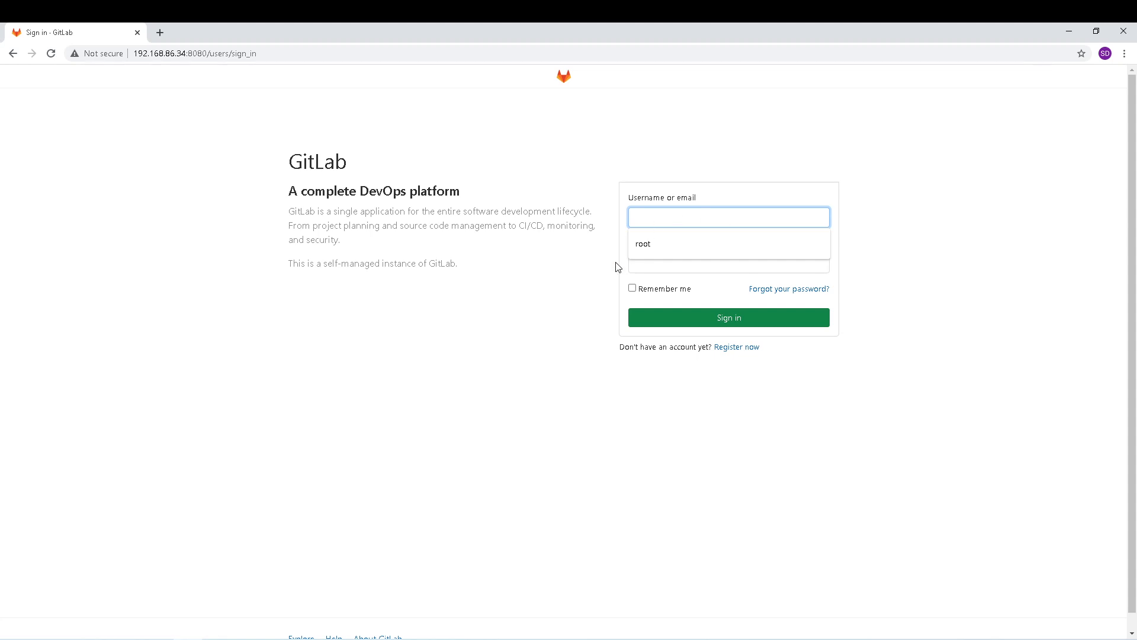
click(646, 243)
click(667, 266)
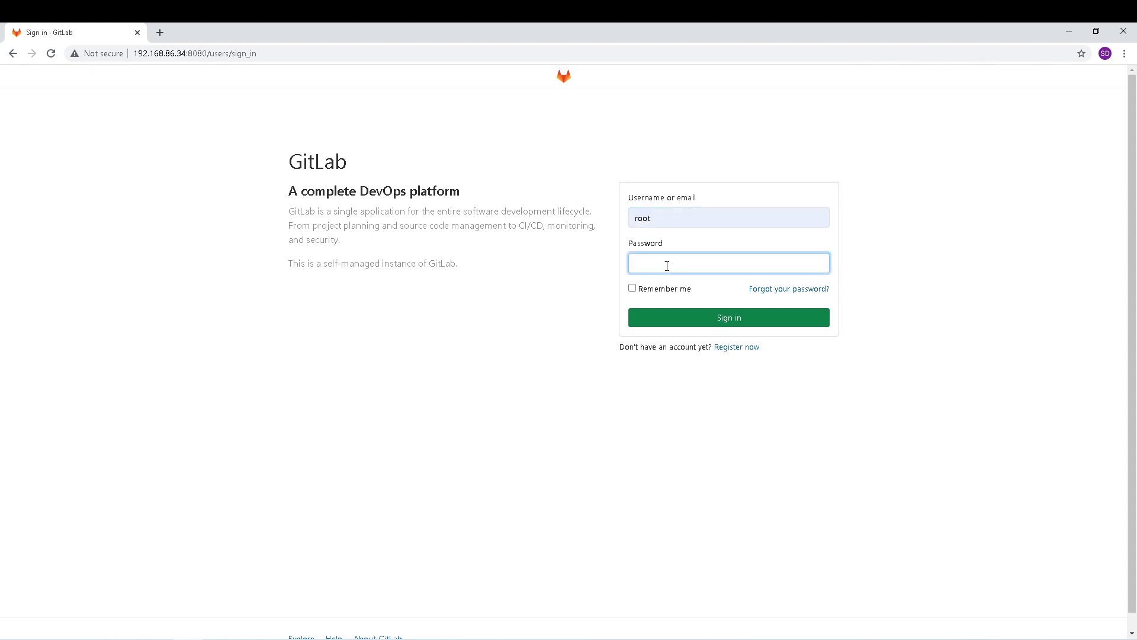
text(*********)
key(Return)
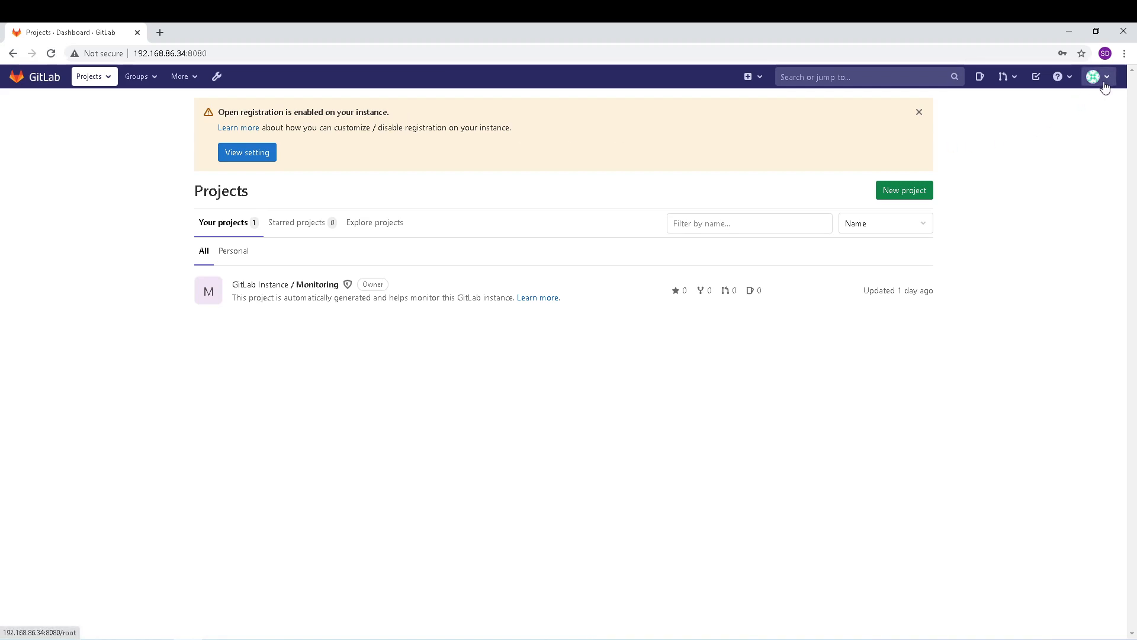
Step: Sign out of the administrator account from the avatar menu
click(1105, 86)
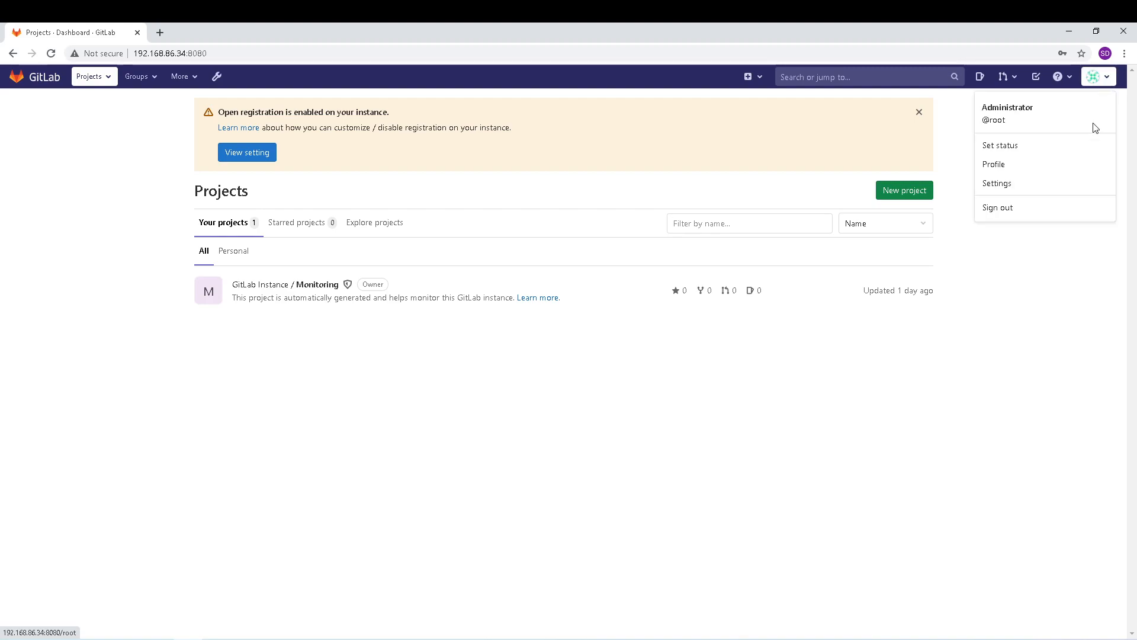
click(1004, 212)
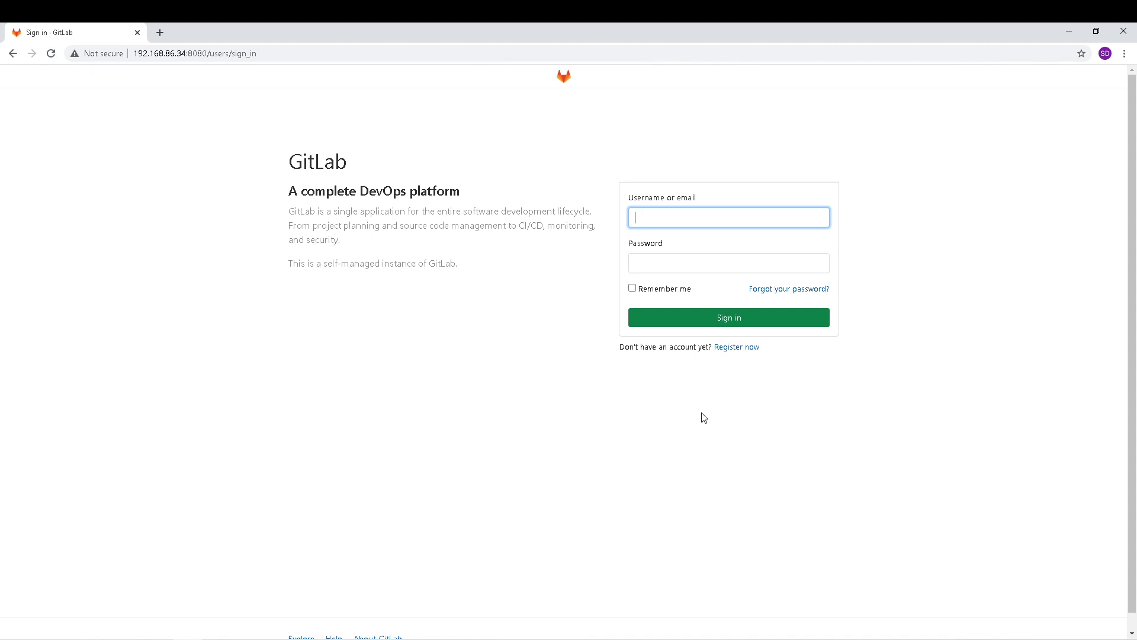
Step: Sign back in with username root and the account password
text(root)
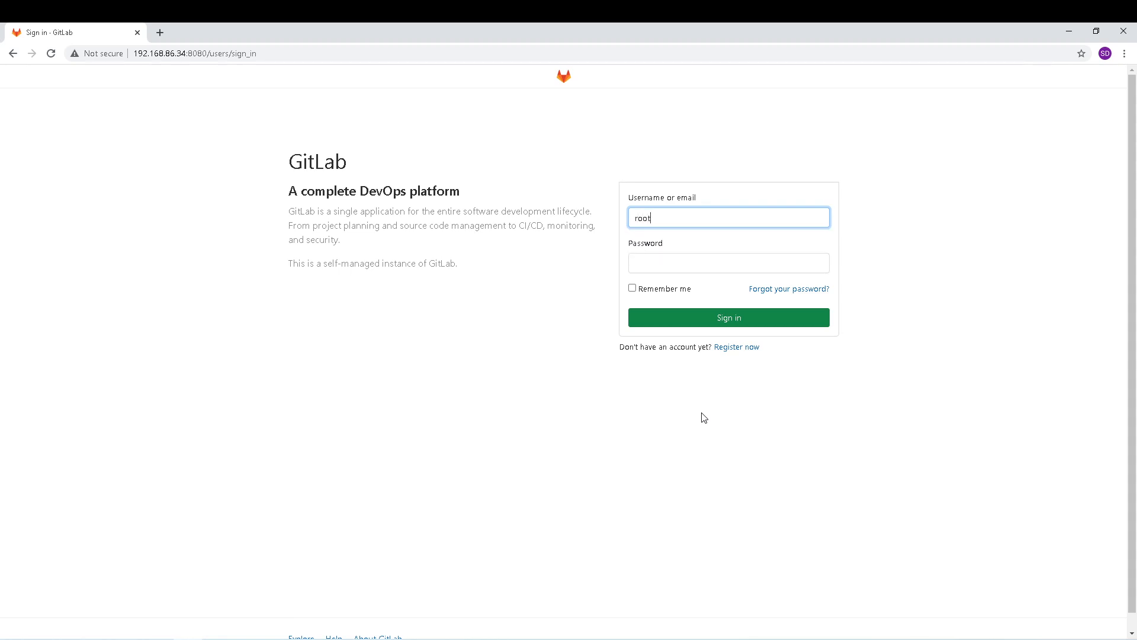
key(Tab)
text(****)
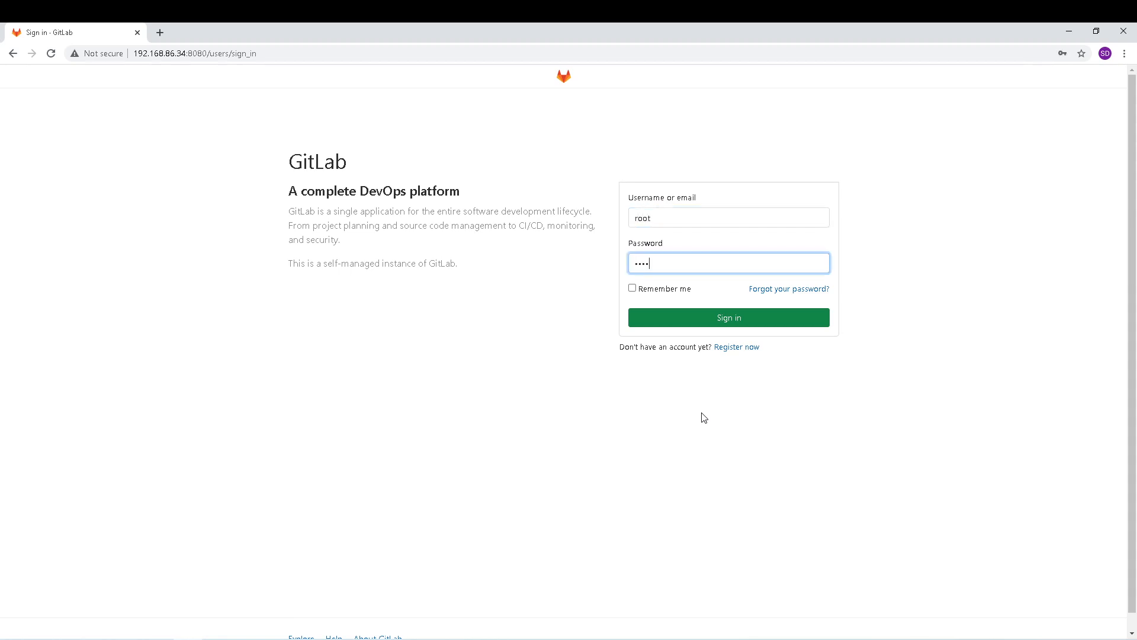
key(Return)
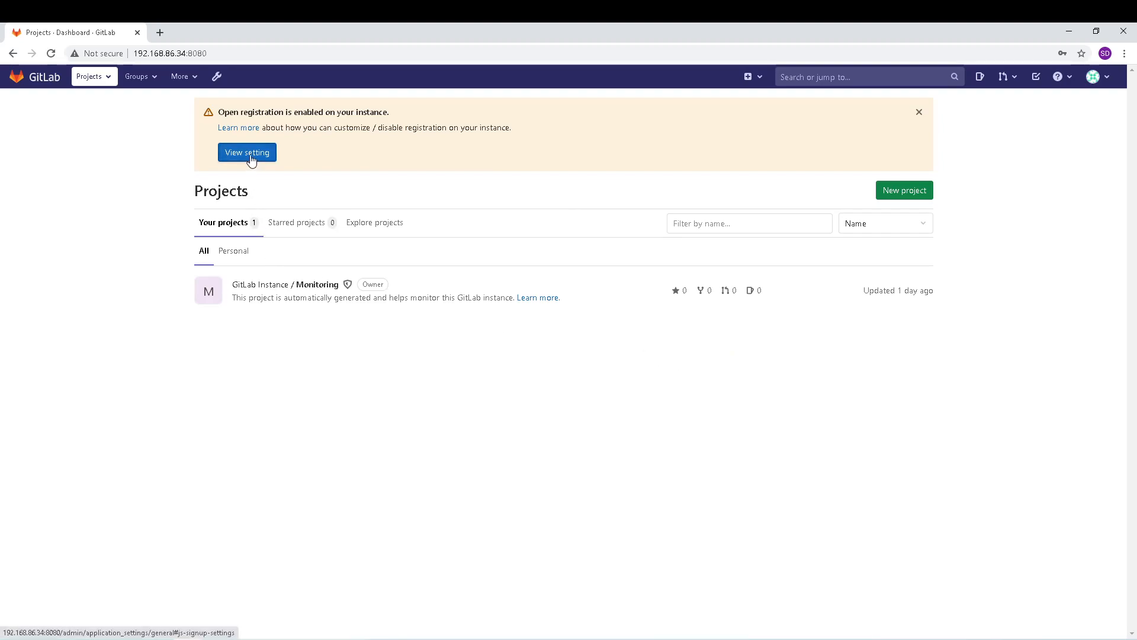
Step: Uncheck Sign-up enabled under Admin Area Sign-up restrictions and save the changes
click(251, 159)
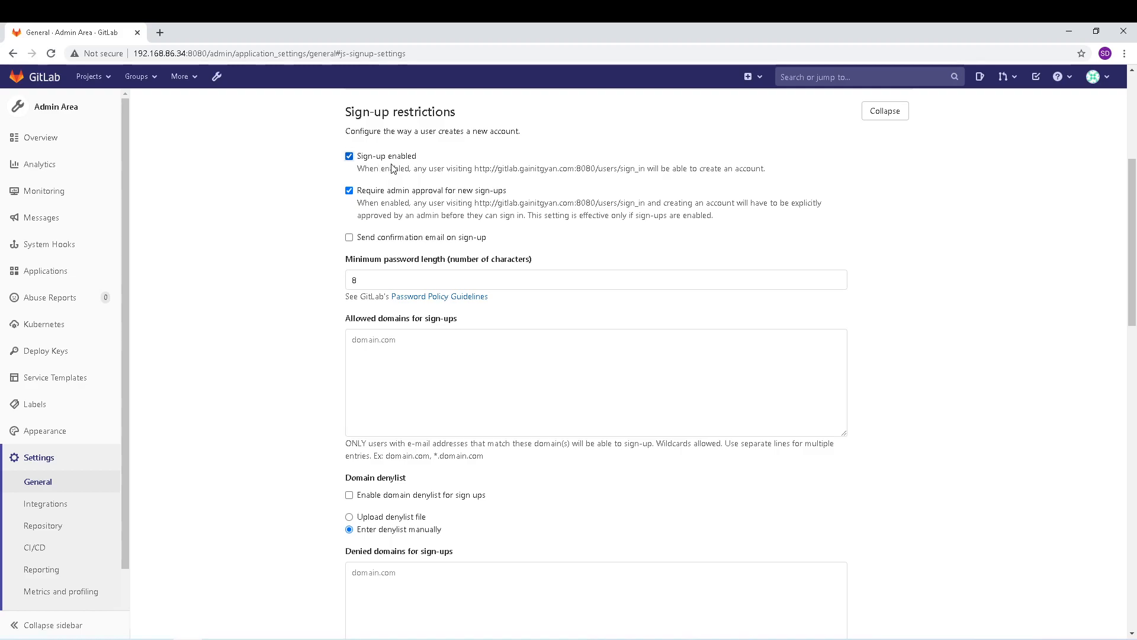
click(350, 157)
scroll(302, 207, down, 5)
scroll(301, 204, down, 4)
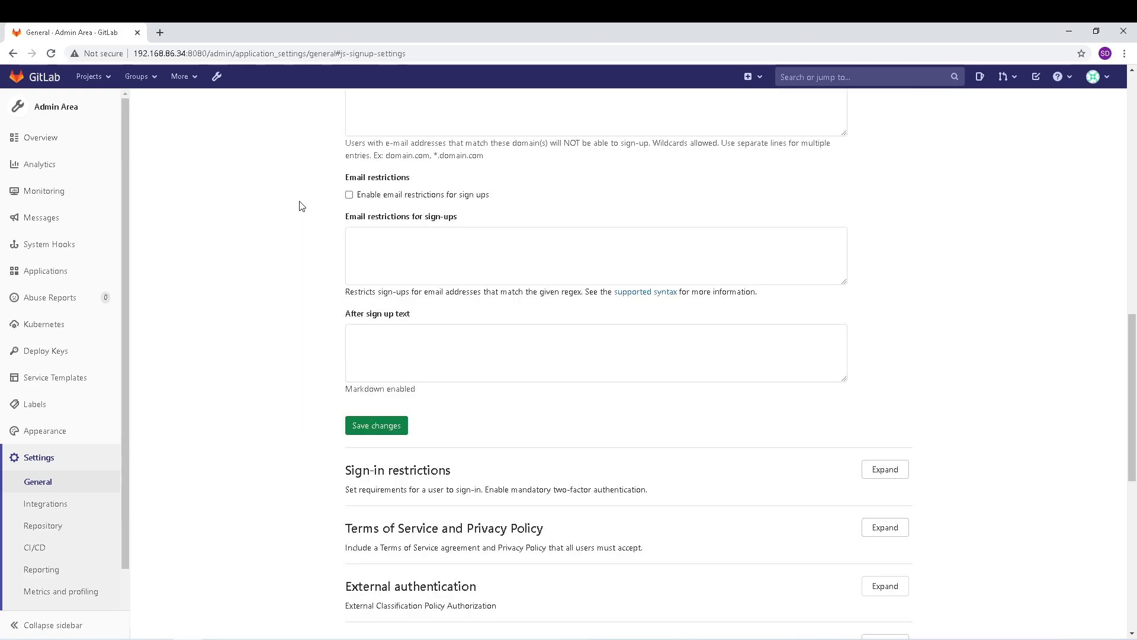
click(372, 426)
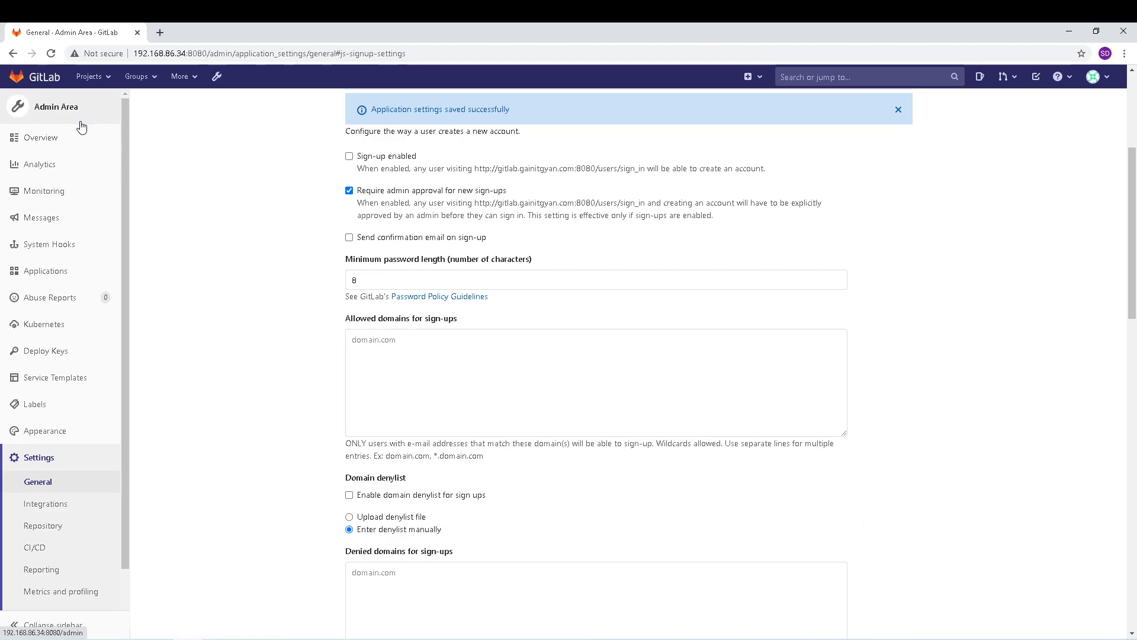
mouse_move(91, 165)
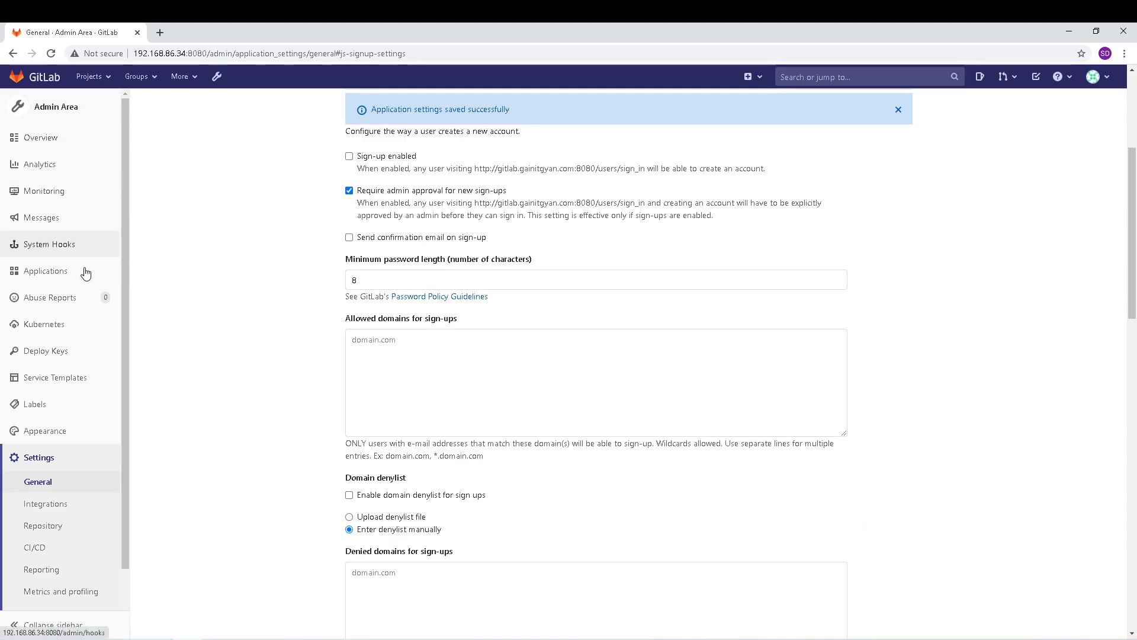
scroll(79, 485, down, 1)
scroll(107, 450, up, 4)
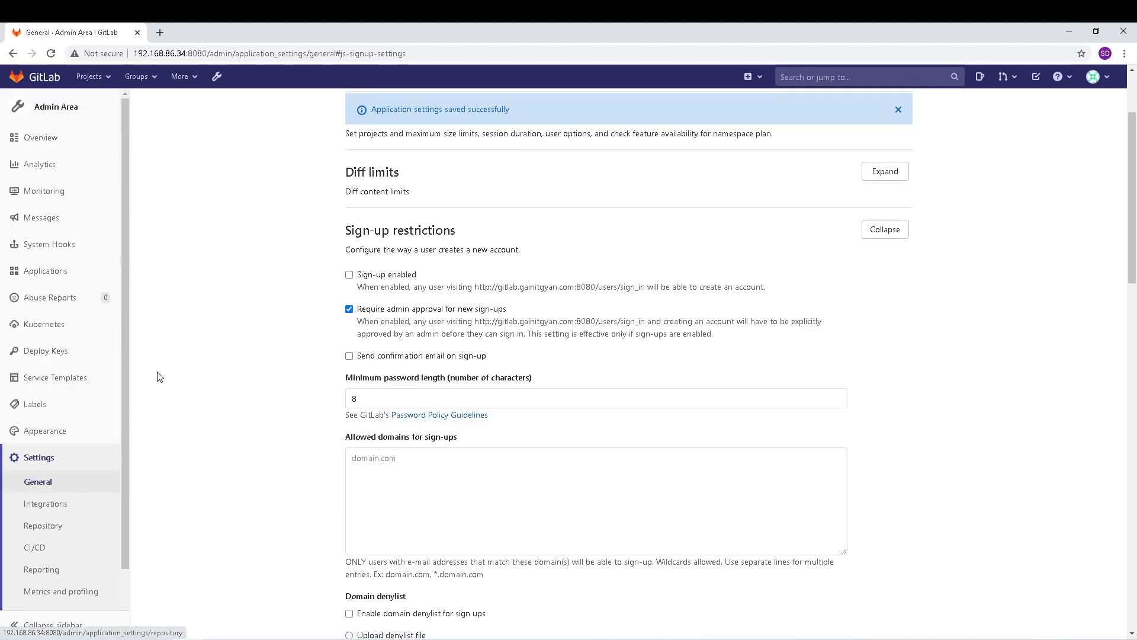
scroll(176, 202, up, 1)
scroll(177, 202, up, 1)
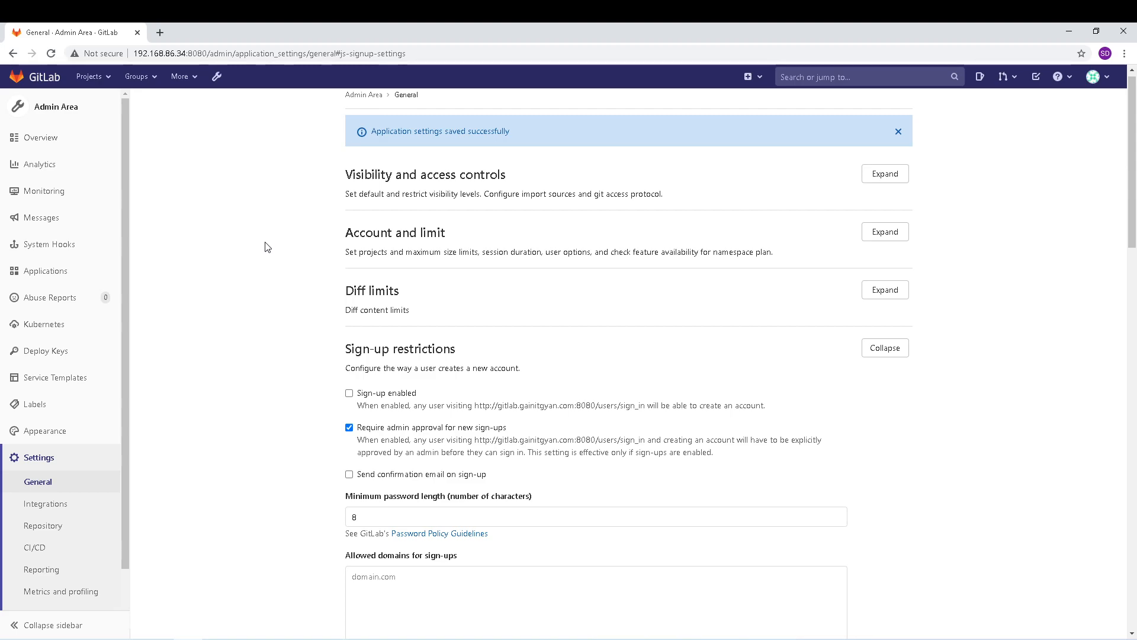
Step: Sign out of the administrator account to check the registration change
scroll(268, 247, up, 1)
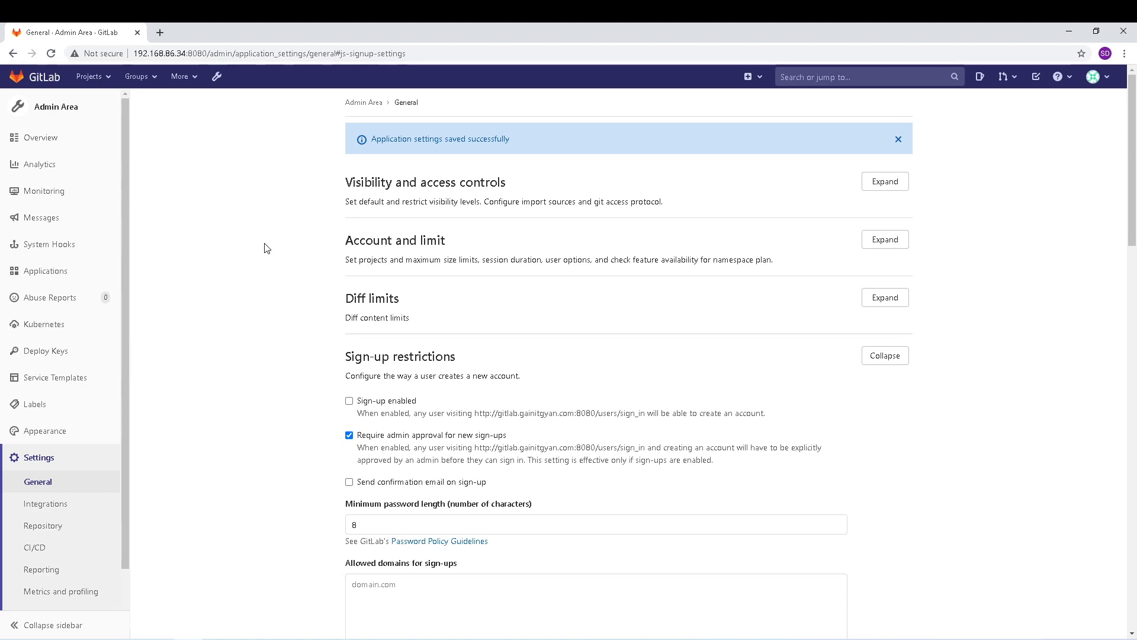
mouse_move(82, 143)
scroll(296, 408, down, 2)
scroll(247, 413, down, 1)
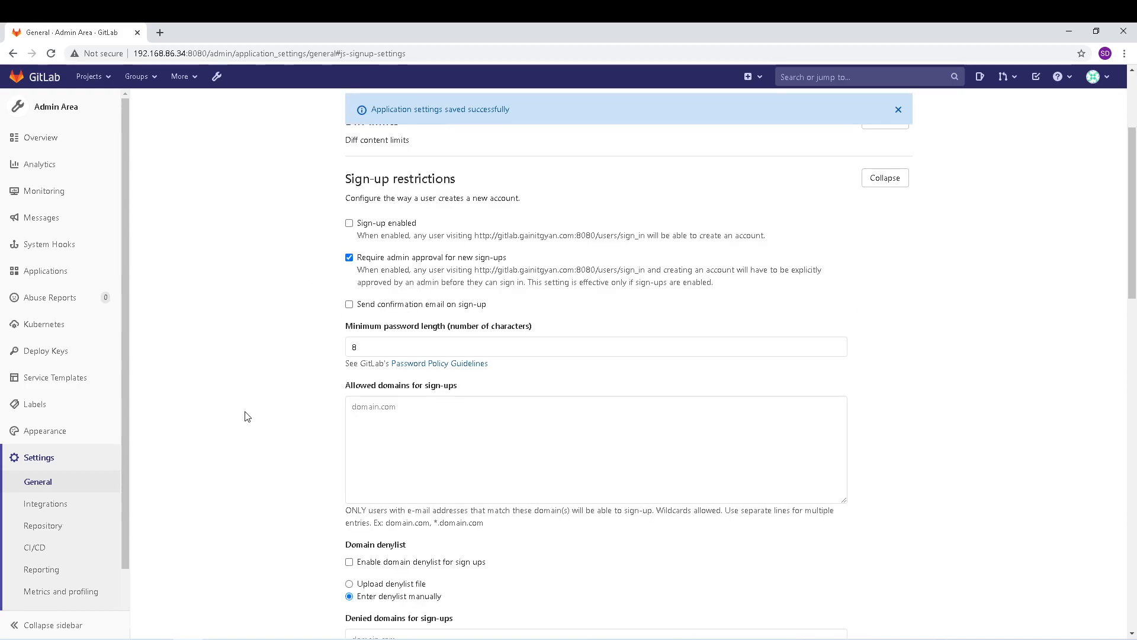
scroll(900, 385, up, 3)
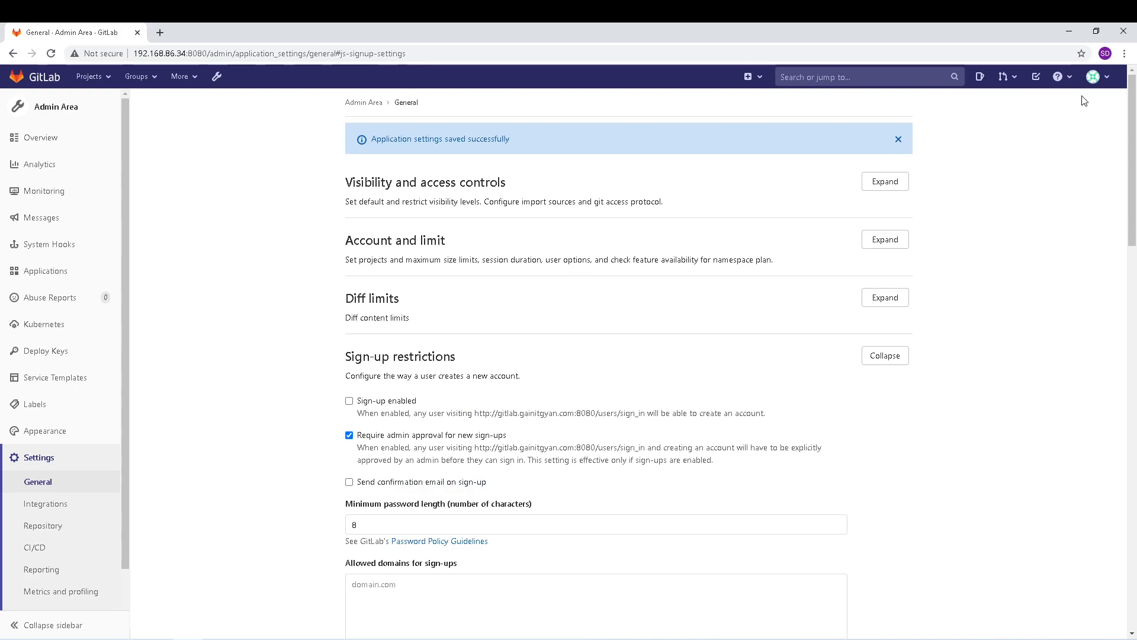
click(1094, 76)
click(1001, 209)
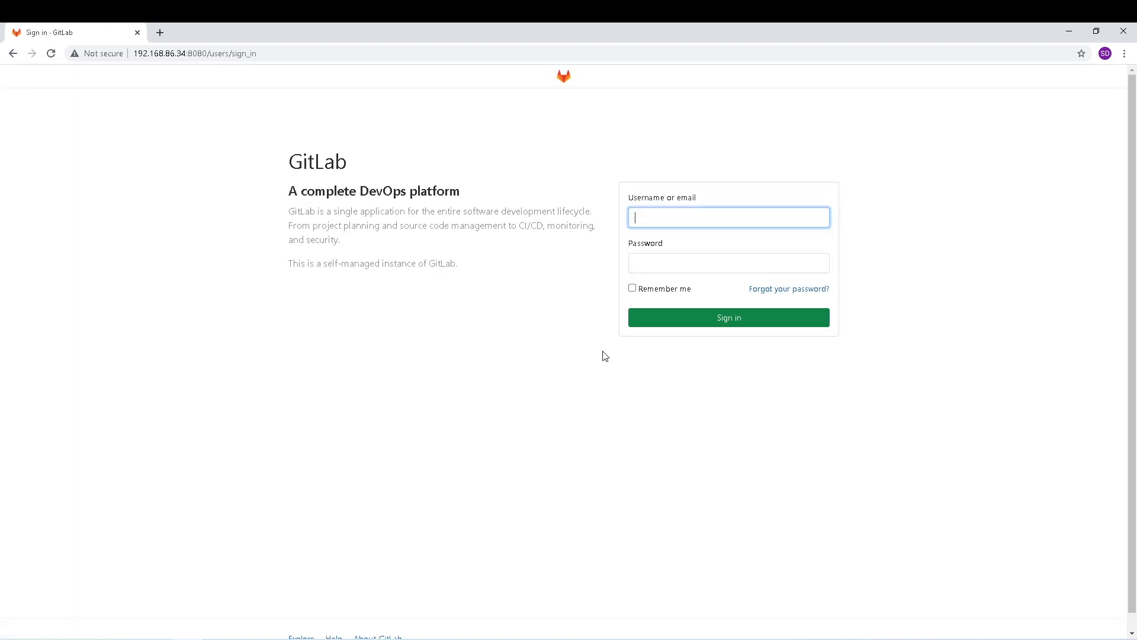
Step: Sign in again as root using the saved username suggestion and the password
click(665, 218)
click(691, 239)
click(655, 264)
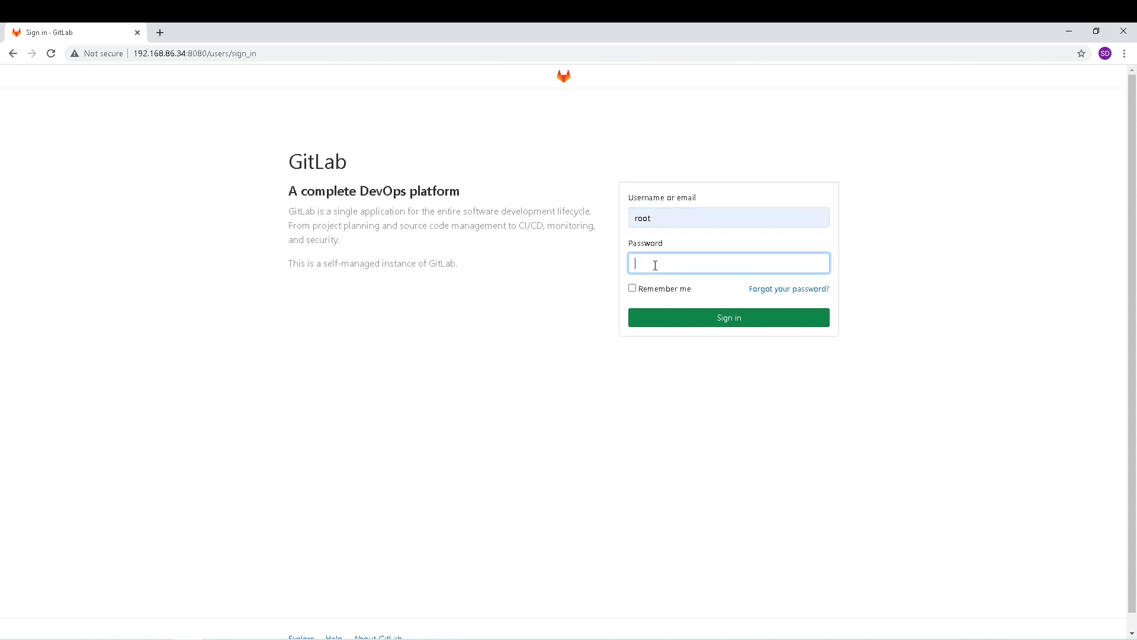
text(******)
key(Return)
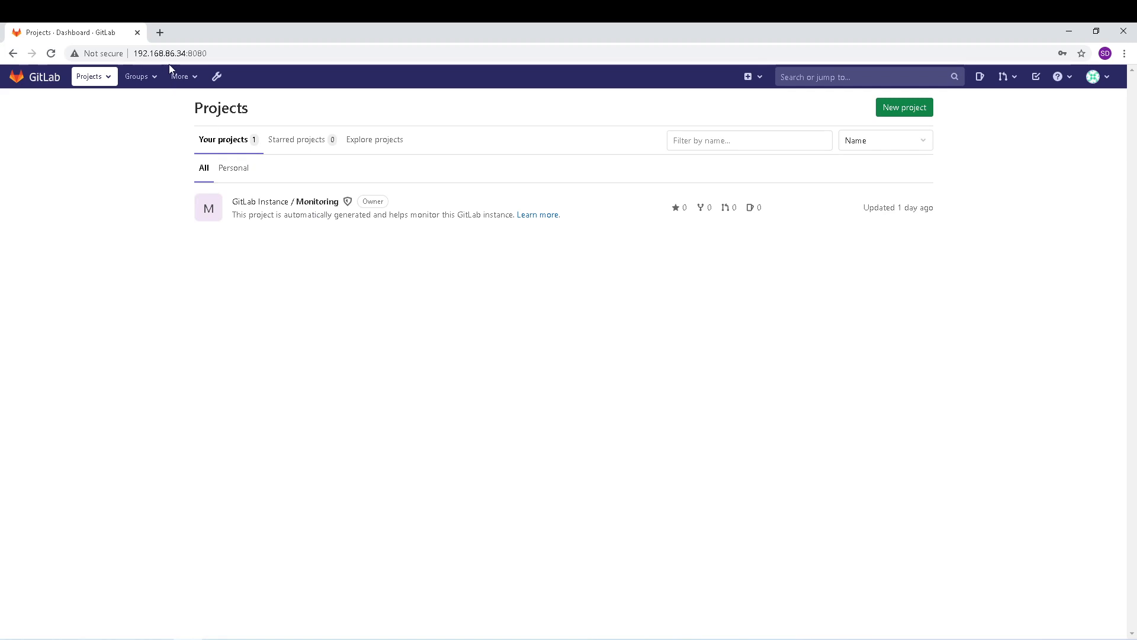
Step: Open the Administrator user's edit form via Admin Area > Overview > Users
click(217, 77)
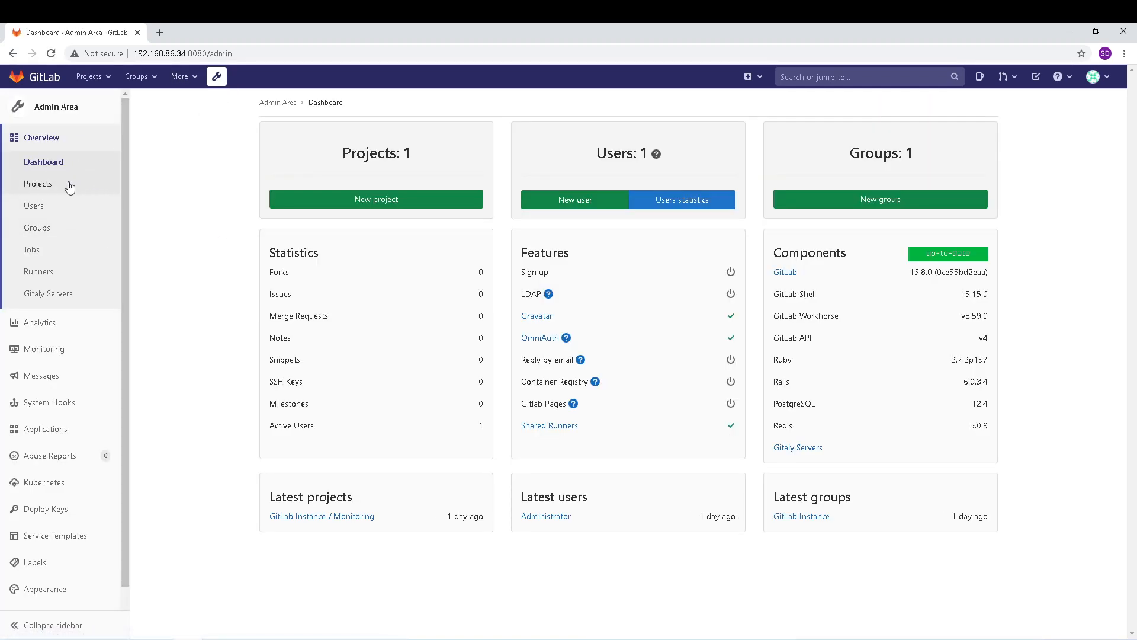
click(40, 210)
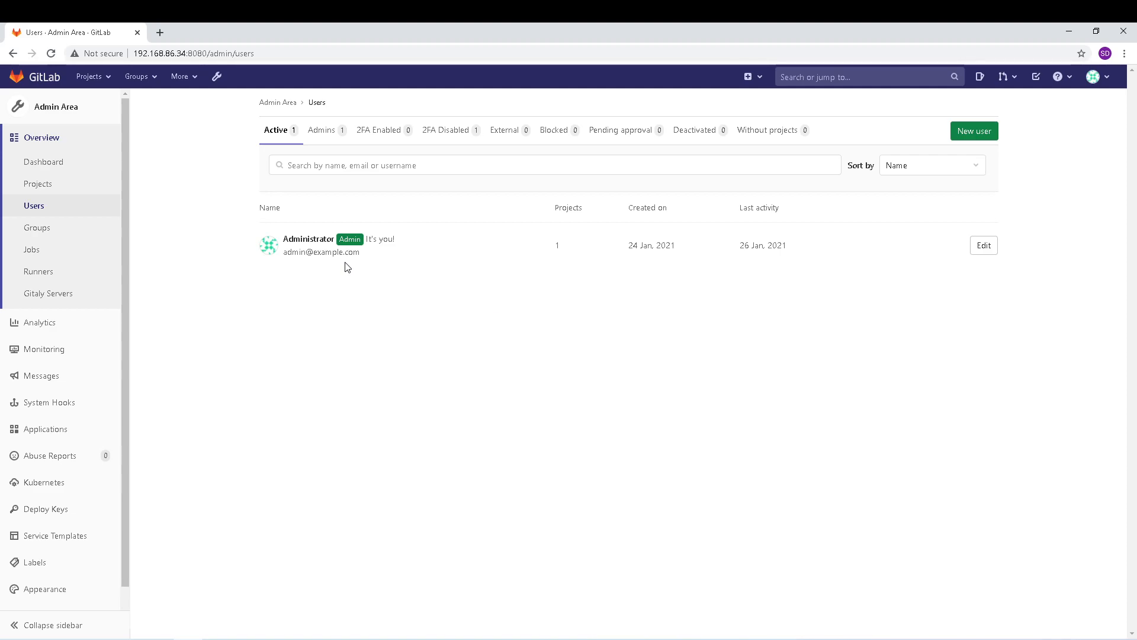
click(990, 250)
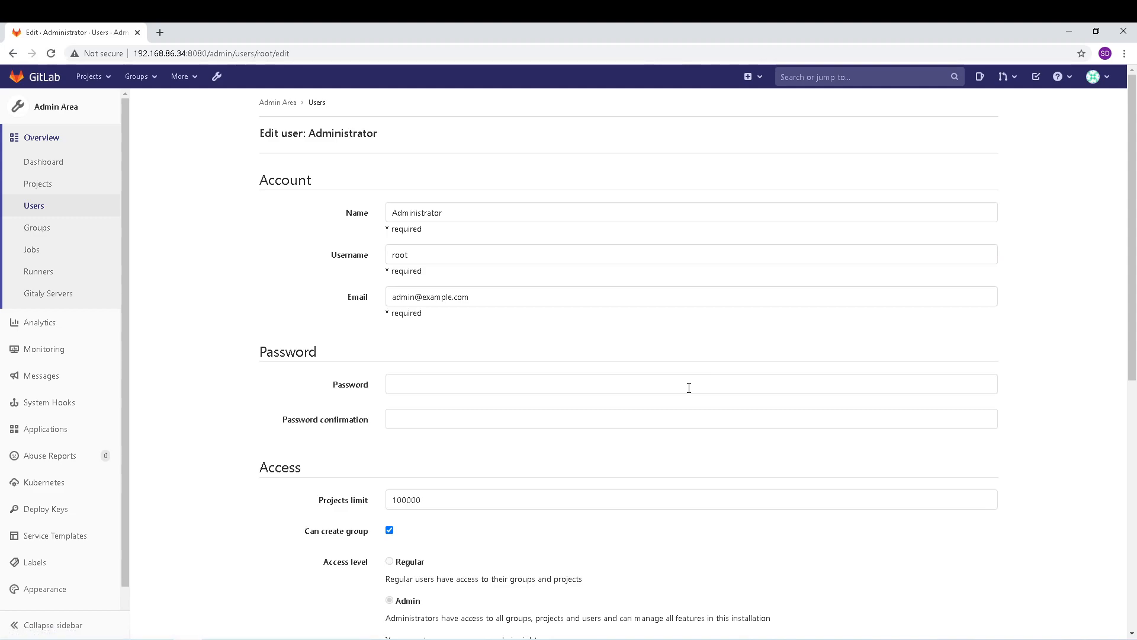
Step: Review the Administrator's edit form, then return to the Admin Area Users list
double_click(399, 256)
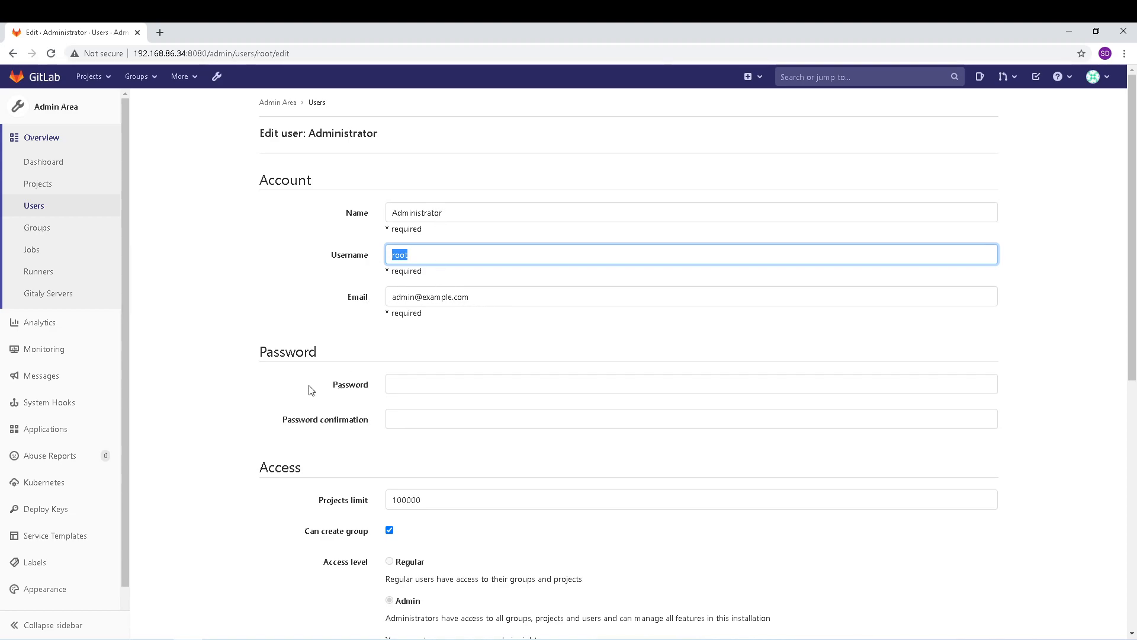
scroll(335, 413, down, 2)
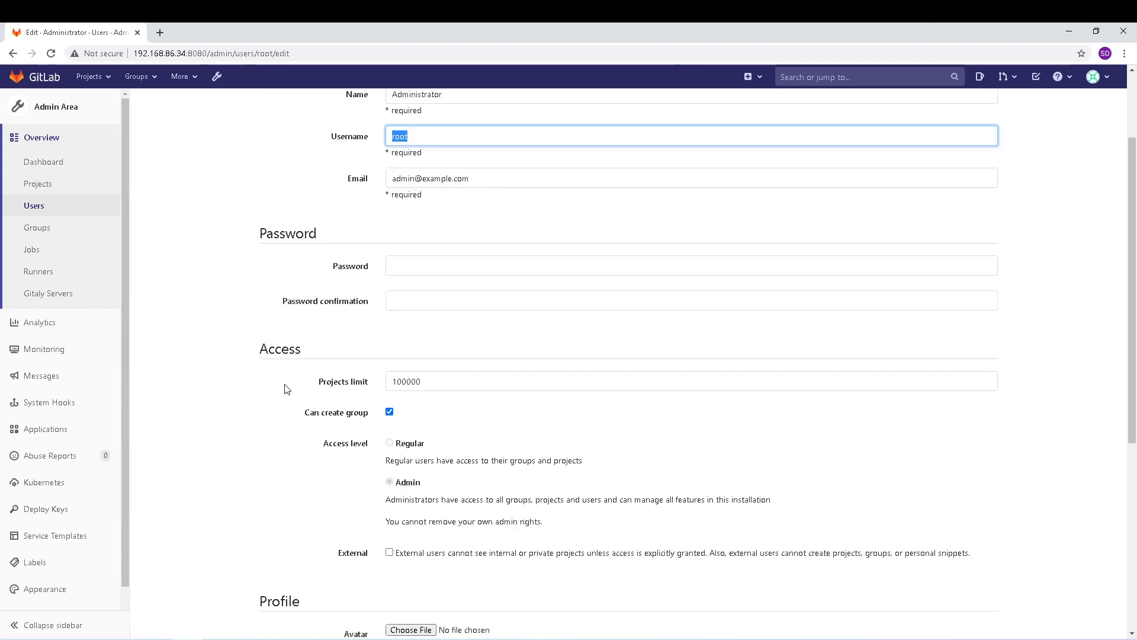
scroll(262, 467, down, 3)
scroll(318, 399, up, 5)
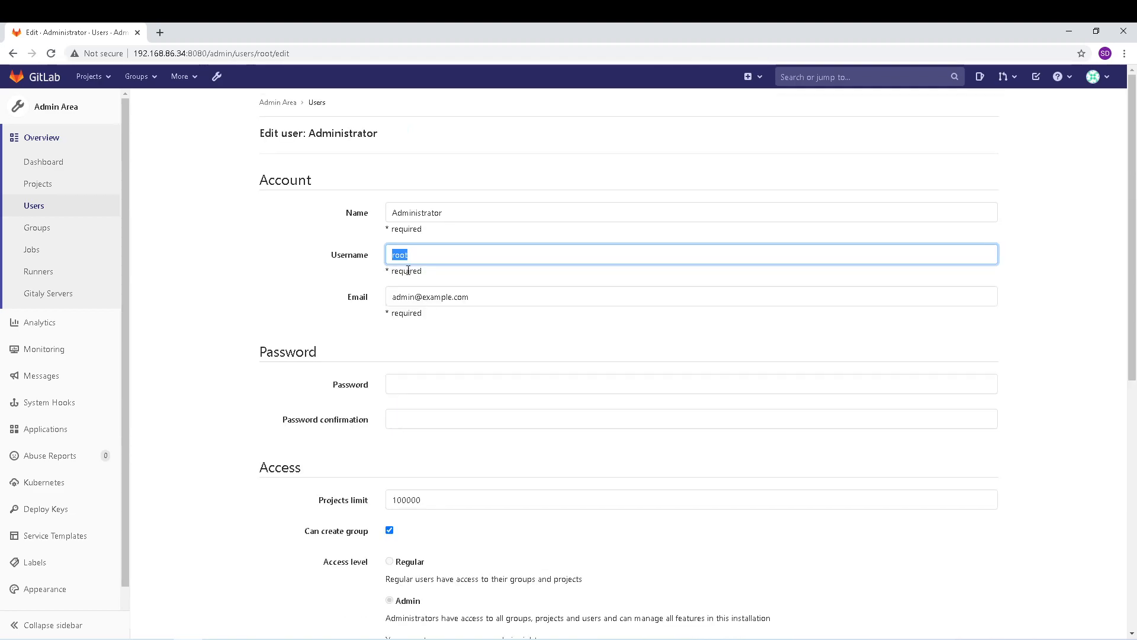
click(38, 210)
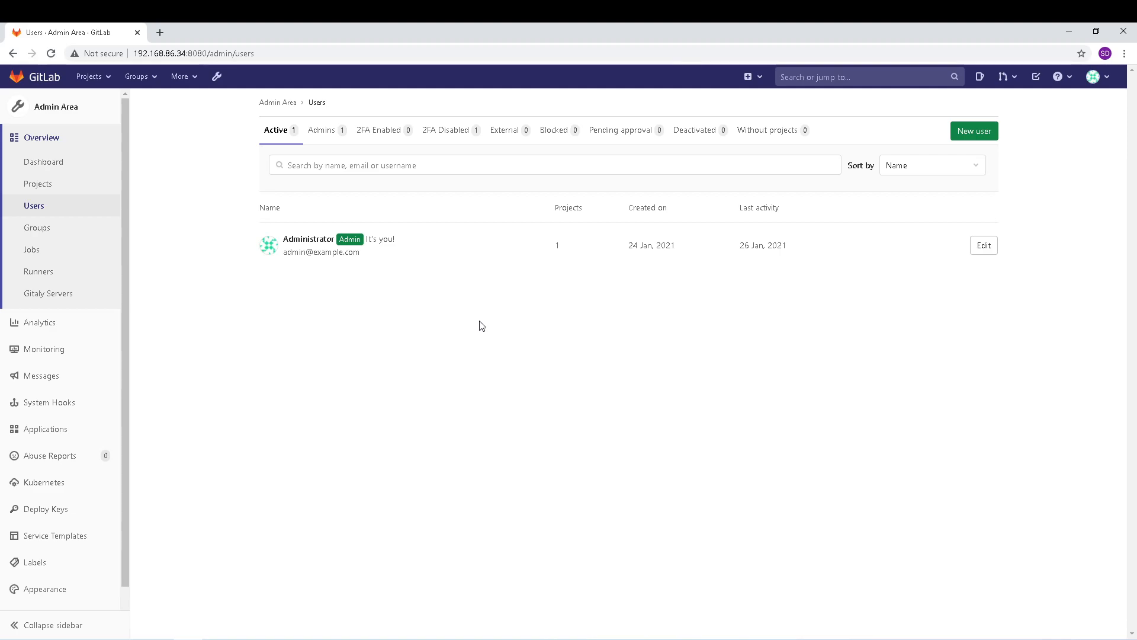
Step: Start a new user named Support with username supportuser
click(970, 135)
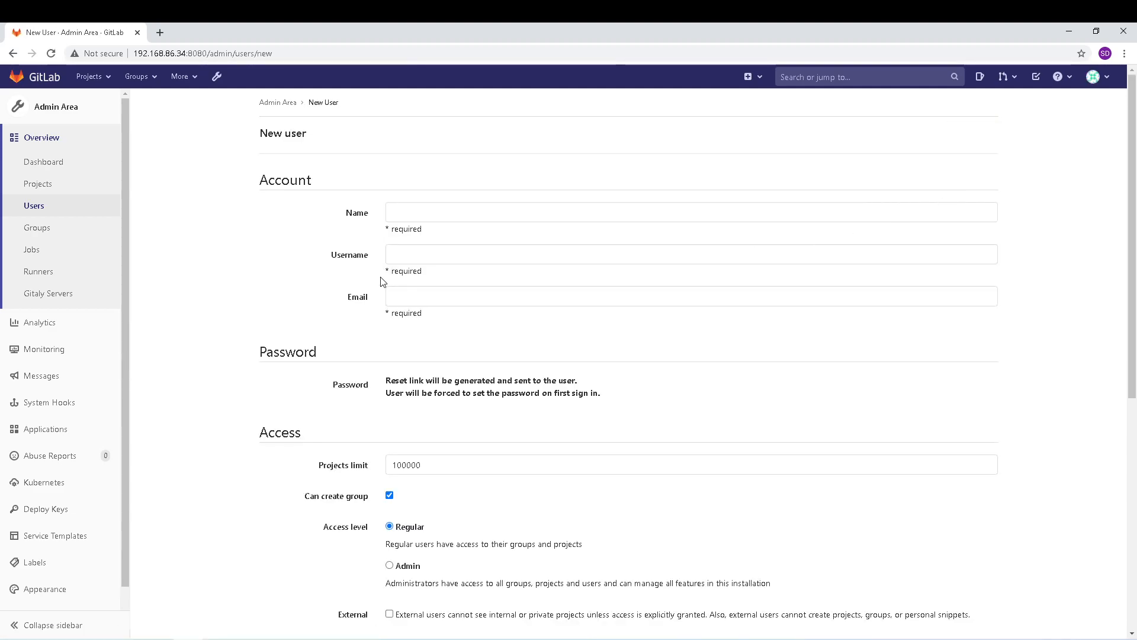
click(438, 215)
text(Su)
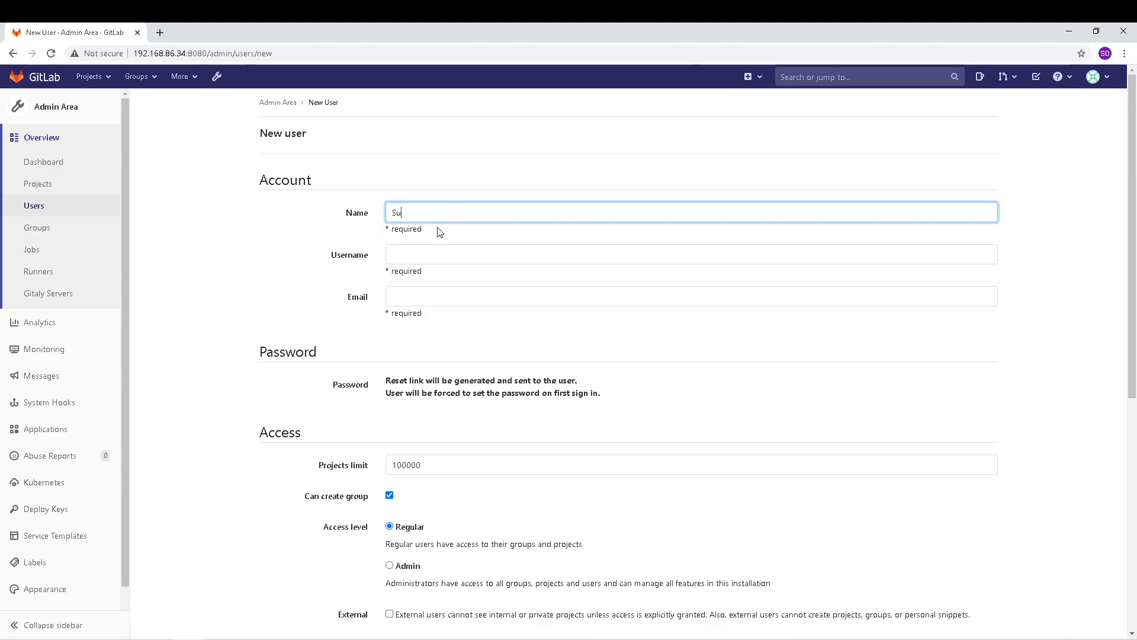
text(pport)
key(Tab)
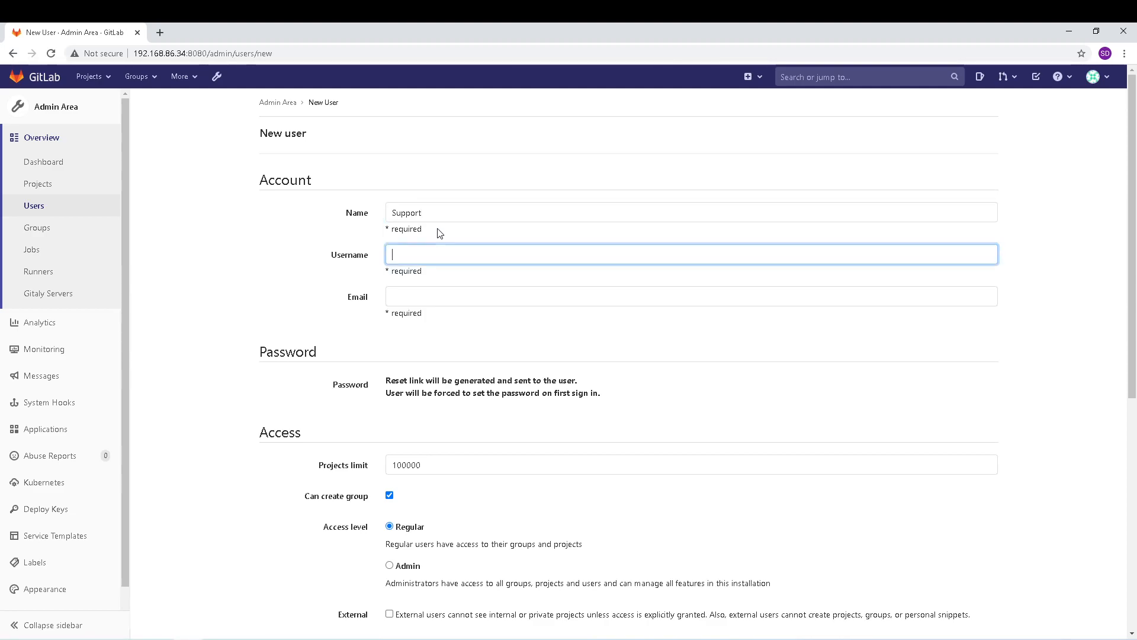
text(supportuser1)
key(Tab)
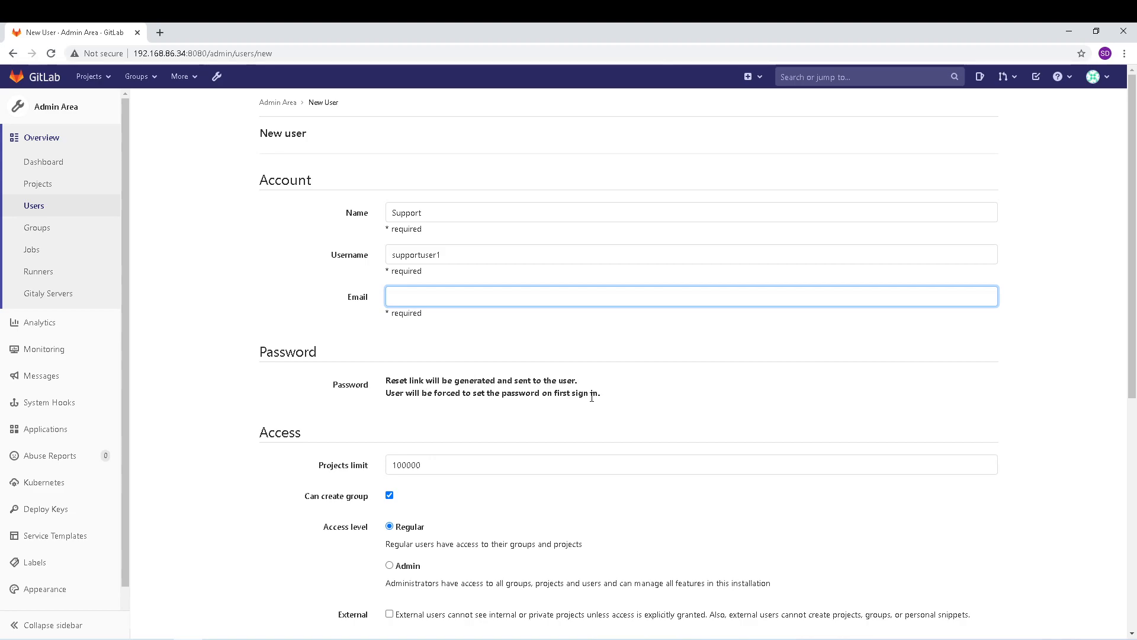
Step: Fill in the support user's e-mail address
drag(601, 395, 385, 380)
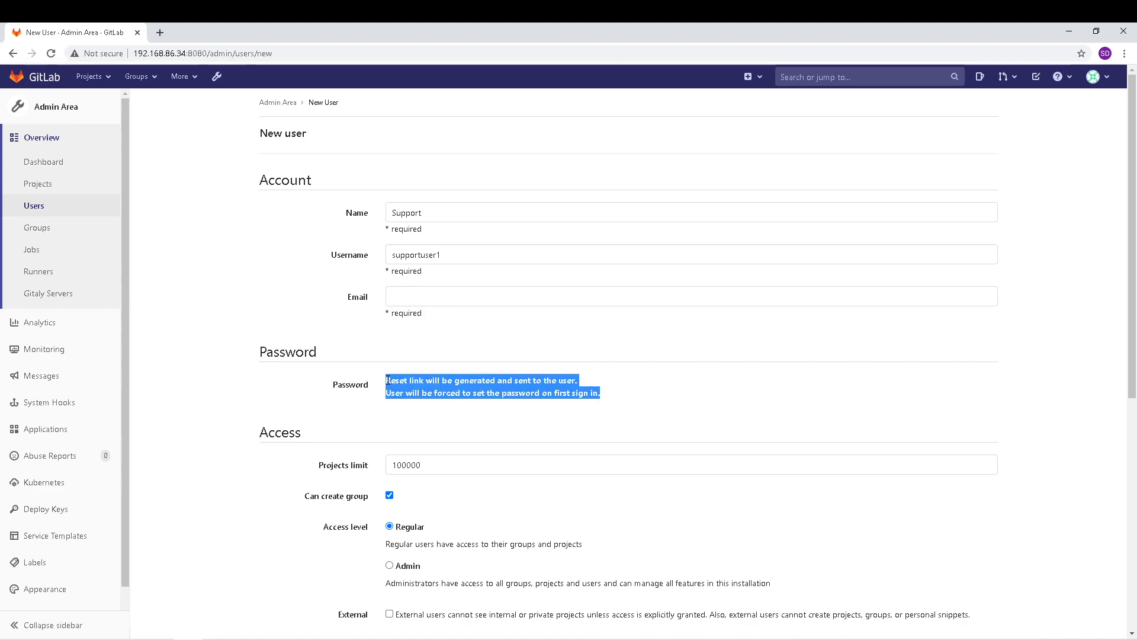
click(413, 301)
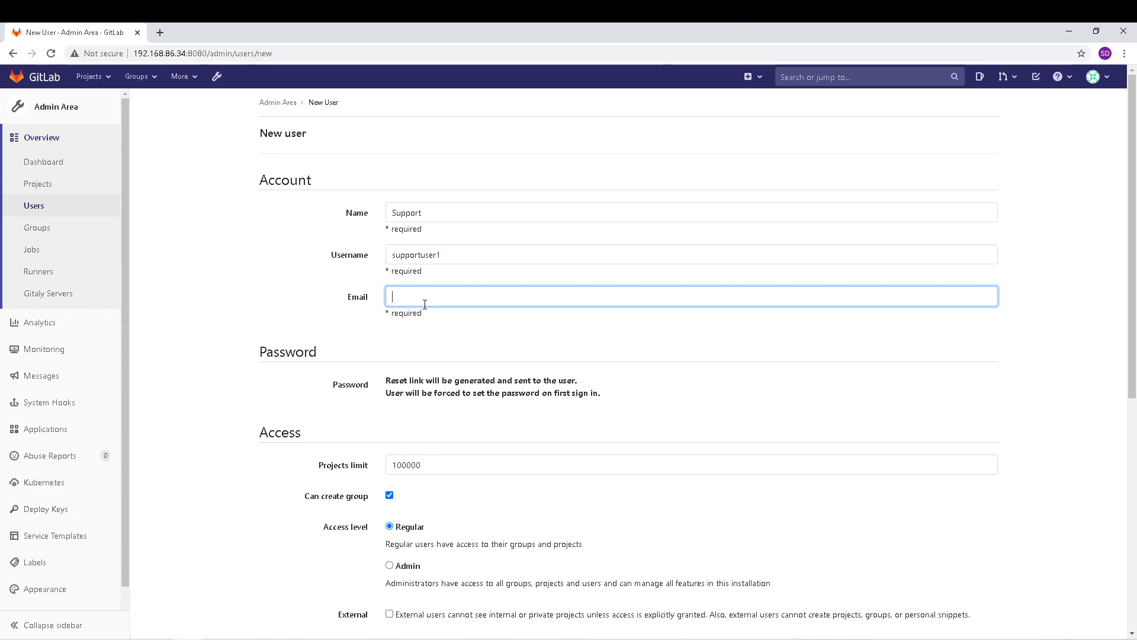
scroll(460, 474, down, 2)
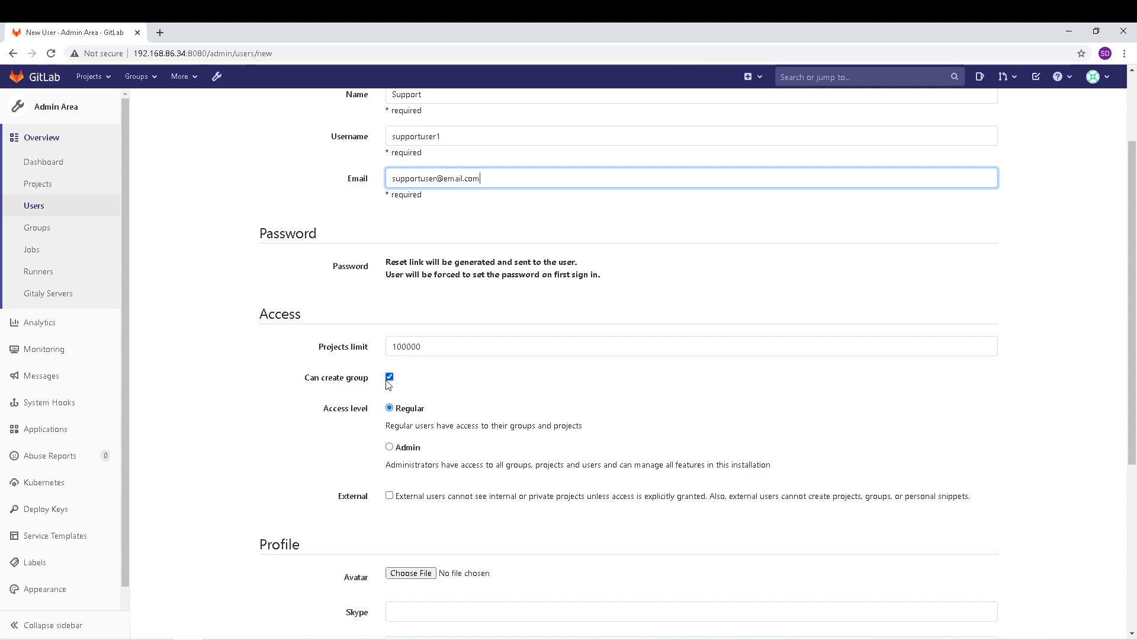
scroll(372, 395, up, 1)
Step: Clear 'Can create group' for the Support user, keeping Regular access level
click(390, 436)
scroll(487, 452, down, 1)
scroll(487, 452, down, 1)
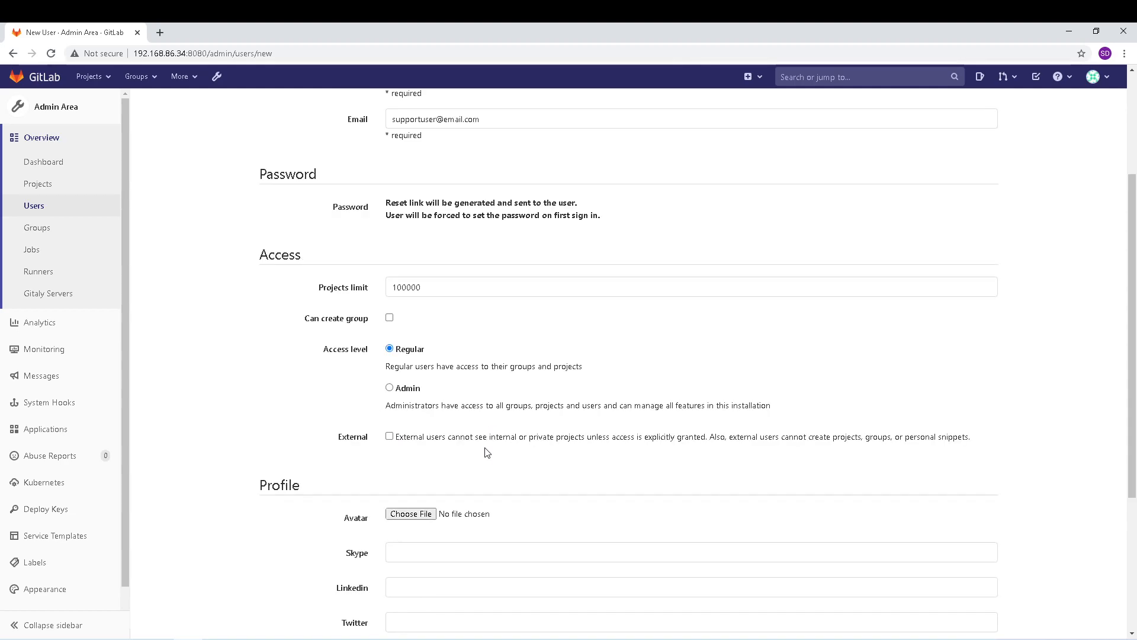
scroll(487, 452, down, 1)
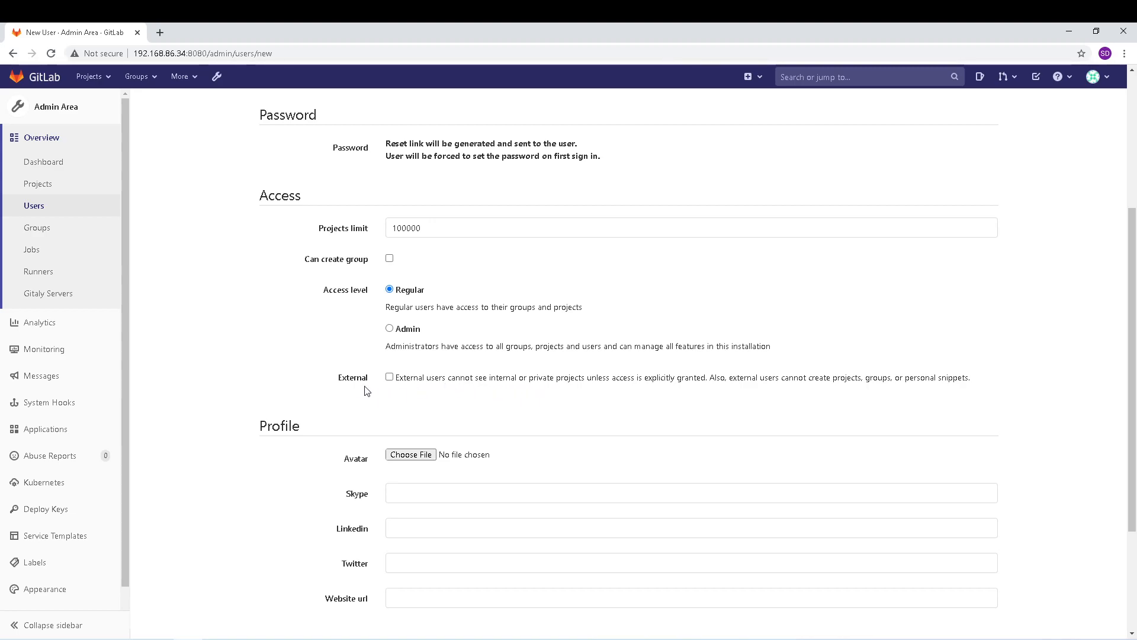
scroll(366, 391, down, 2)
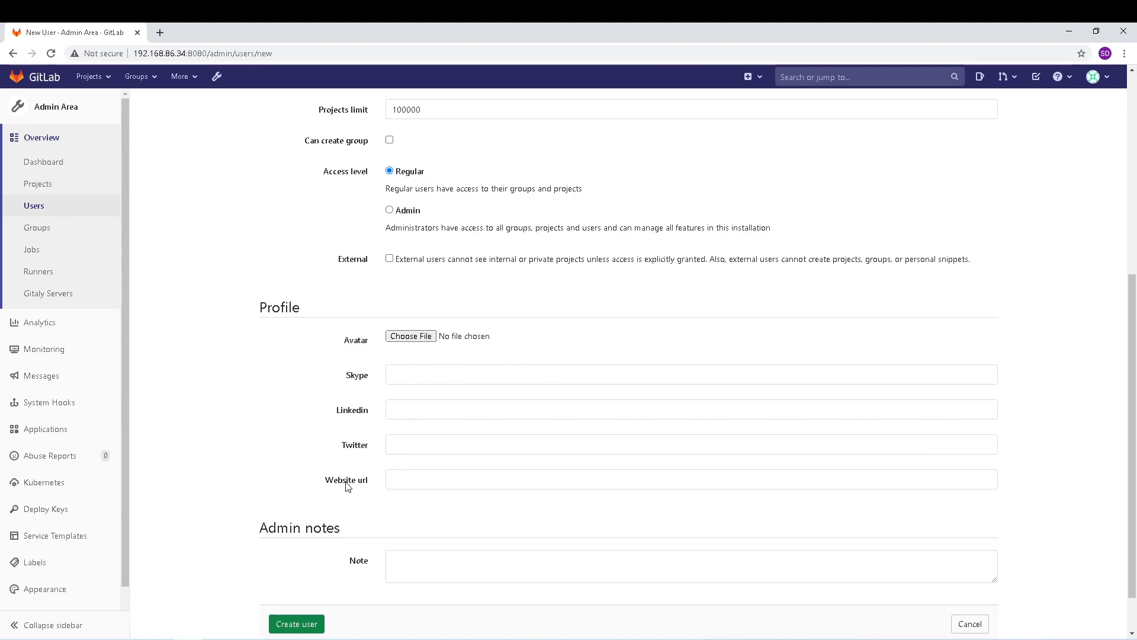
scroll(359, 472, down, 1)
Step: Create the Support user and review its admin page: ID 4, no group creation, 2FA disabled
click(303, 574)
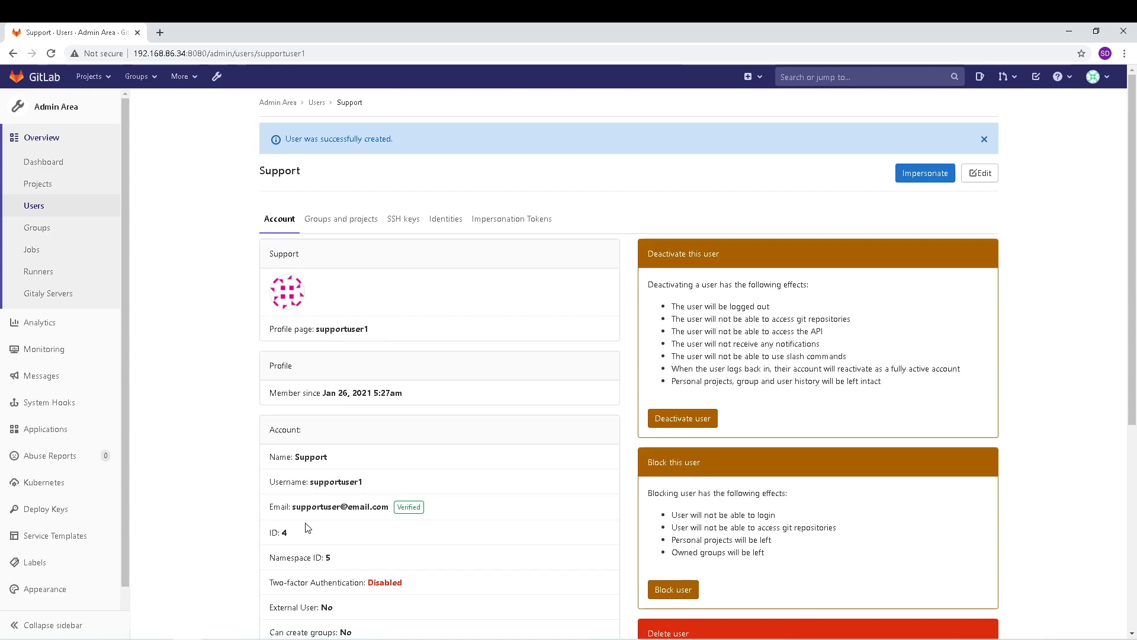
scroll(307, 527, down, 1)
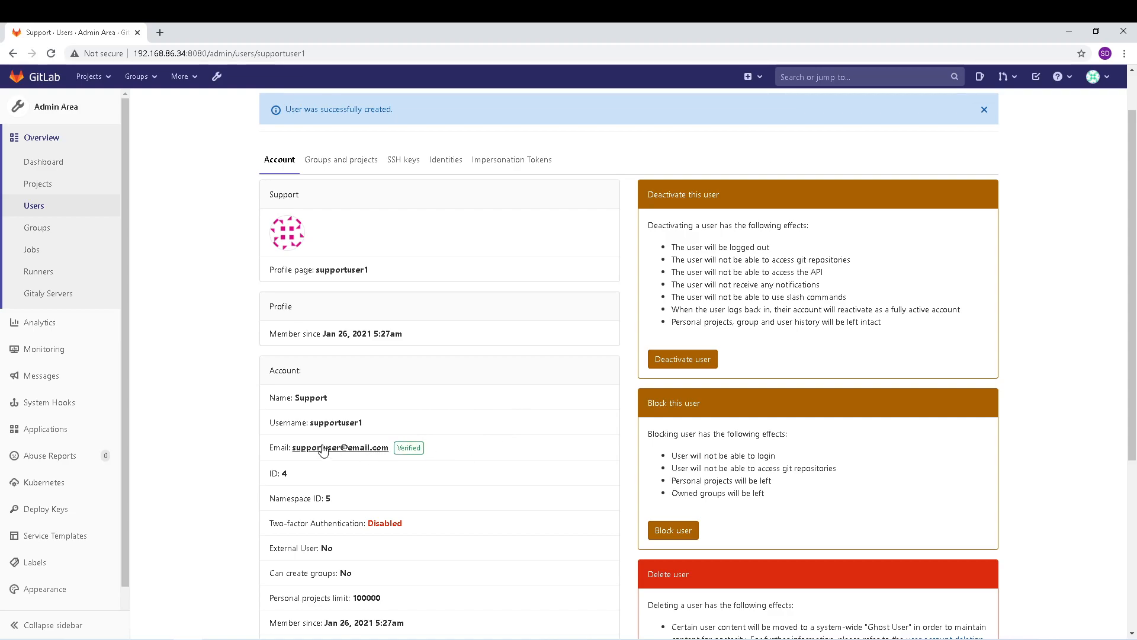
scroll(373, 395, up, 2)
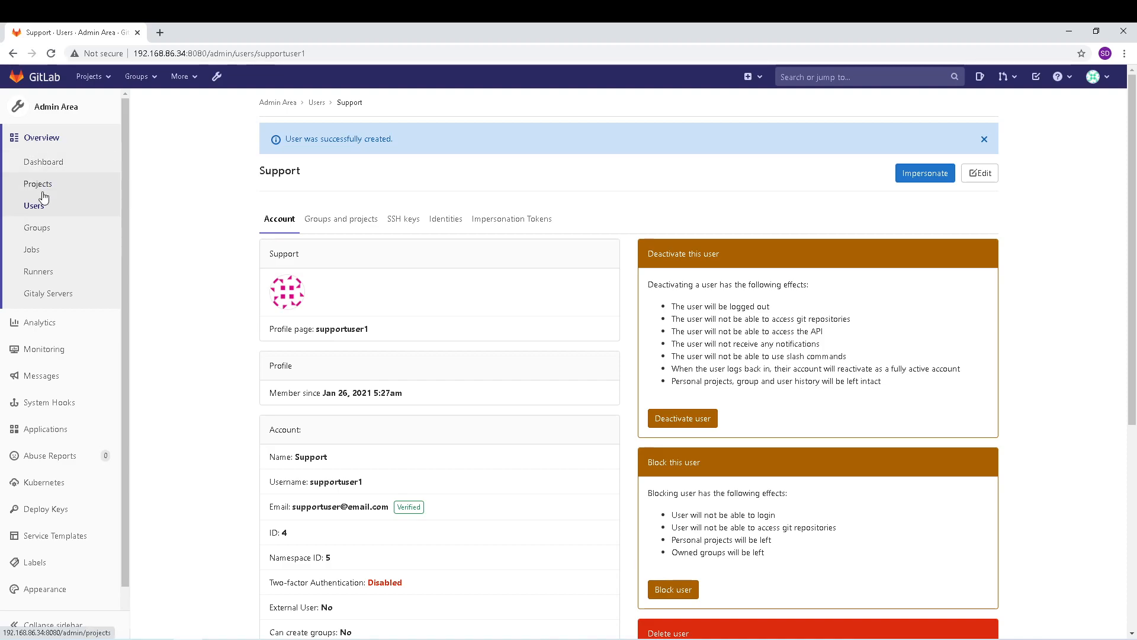
scroll(44, 572, down, 1)
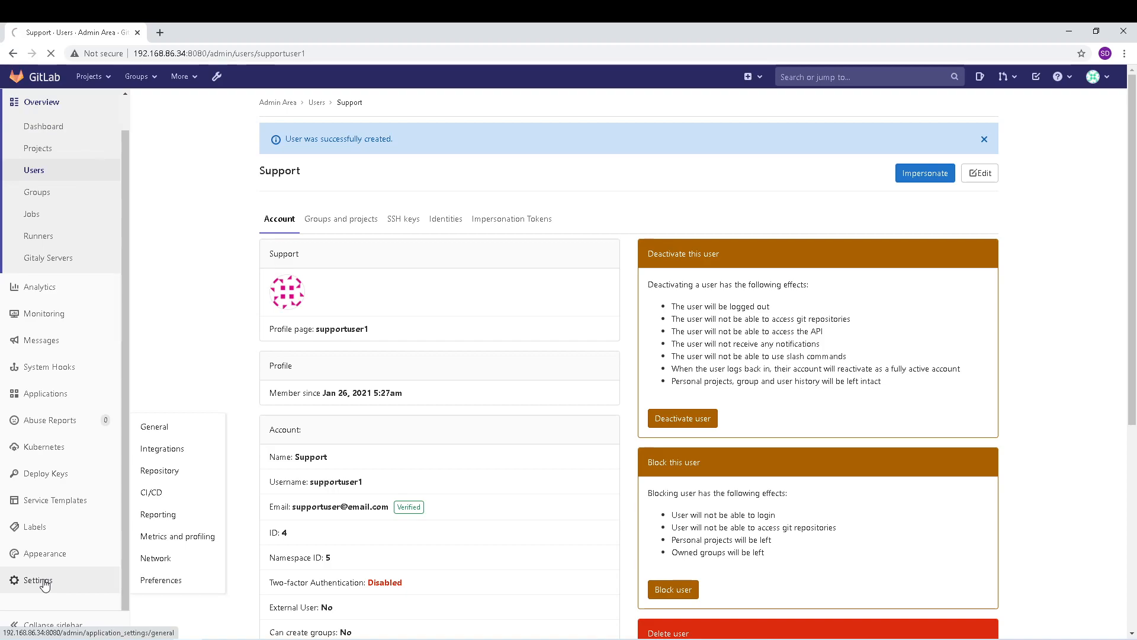
Step: Turn on 'Sign-up enabled' under General settings' Sign-up restrictions and save the changes
click(43, 584)
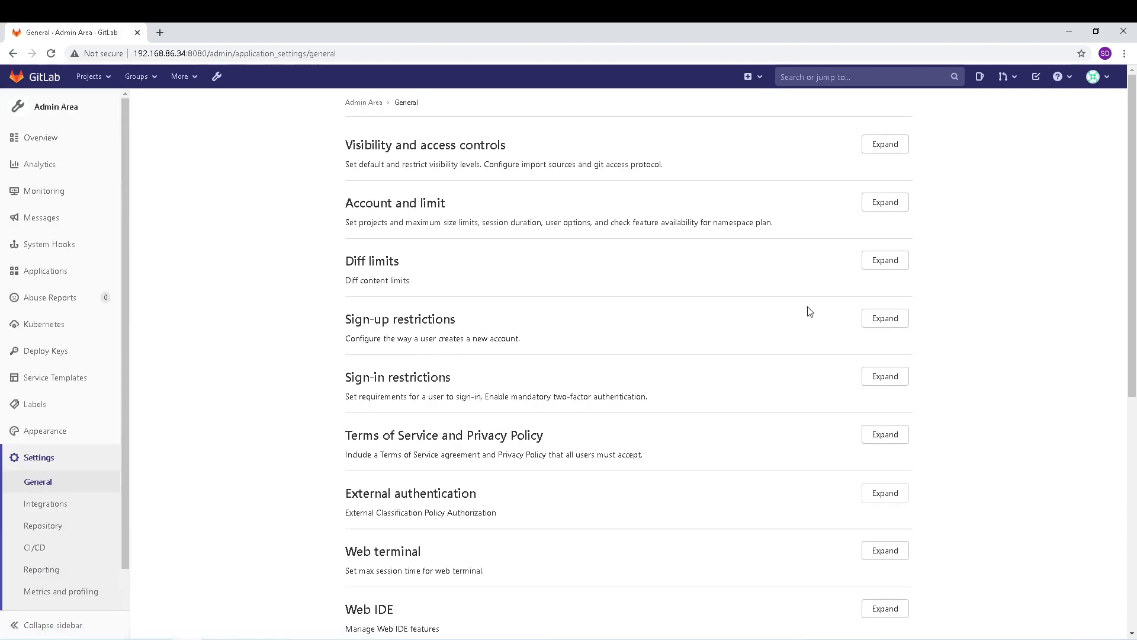
click(885, 318)
click(349, 363)
scroll(877, 438, down, 5)
scroll(538, 480, down, 7)
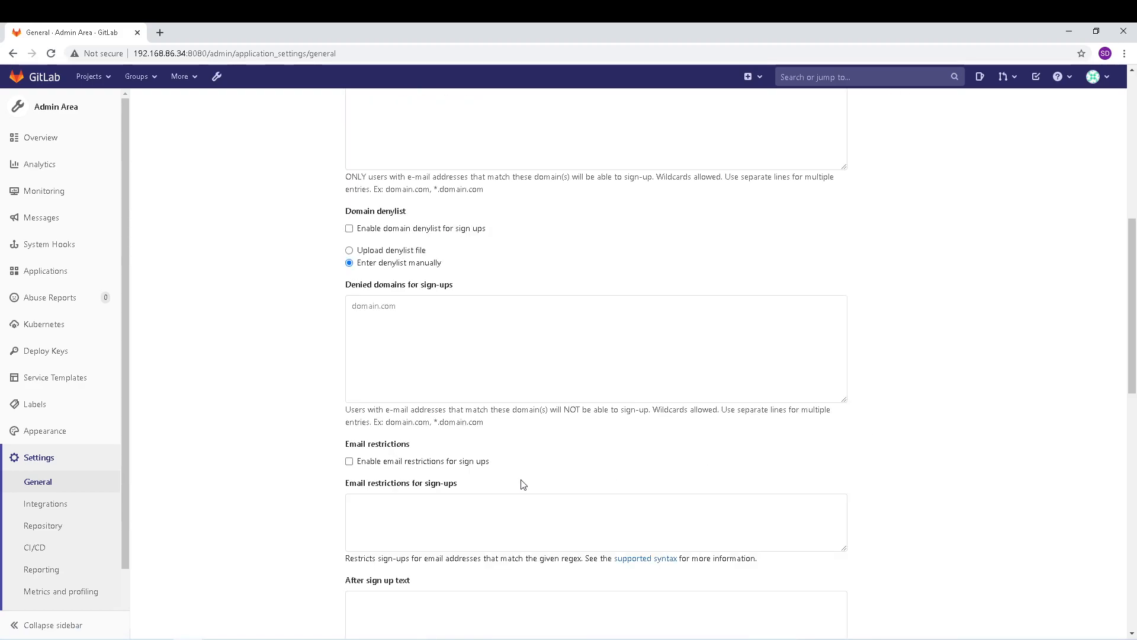
click(377, 455)
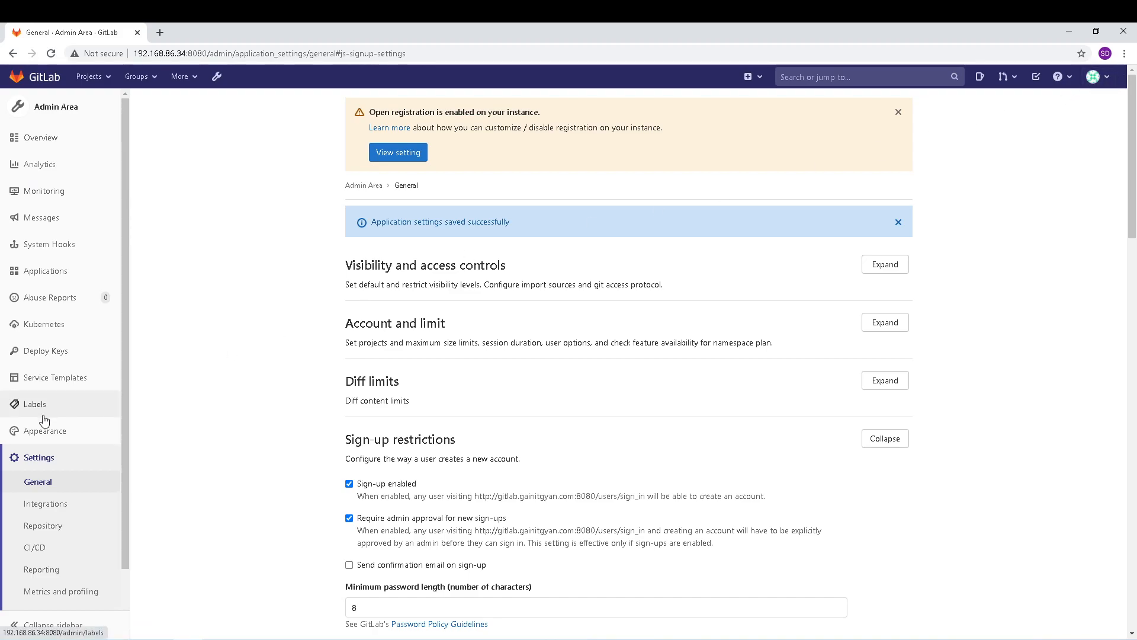
scroll(36, 426, down, 2)
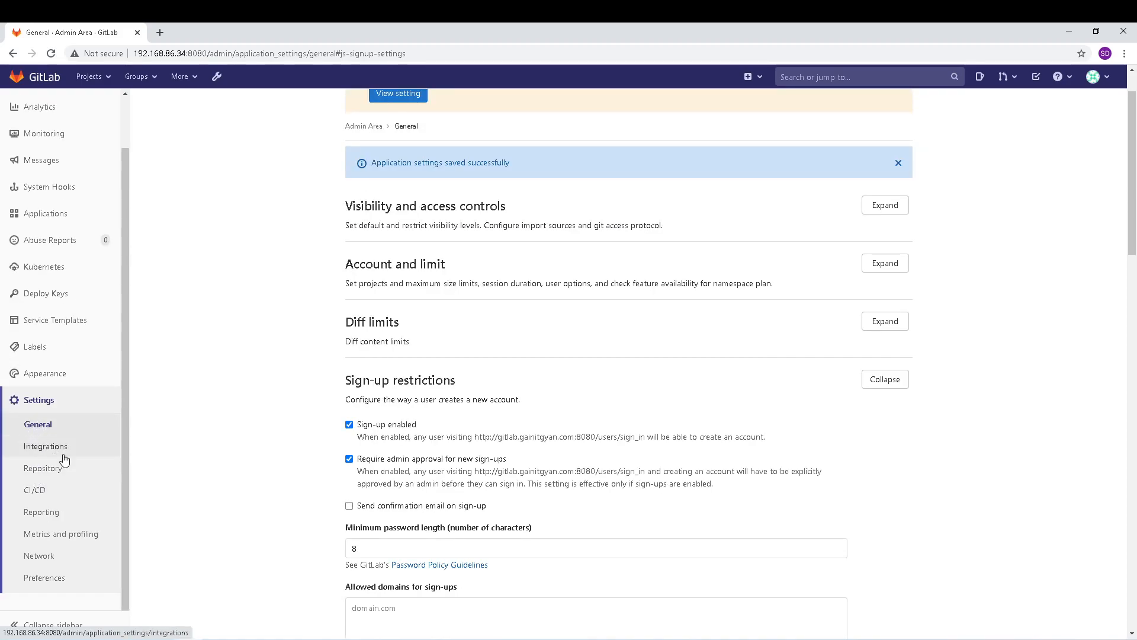
scroll(65, 308, up, 1)
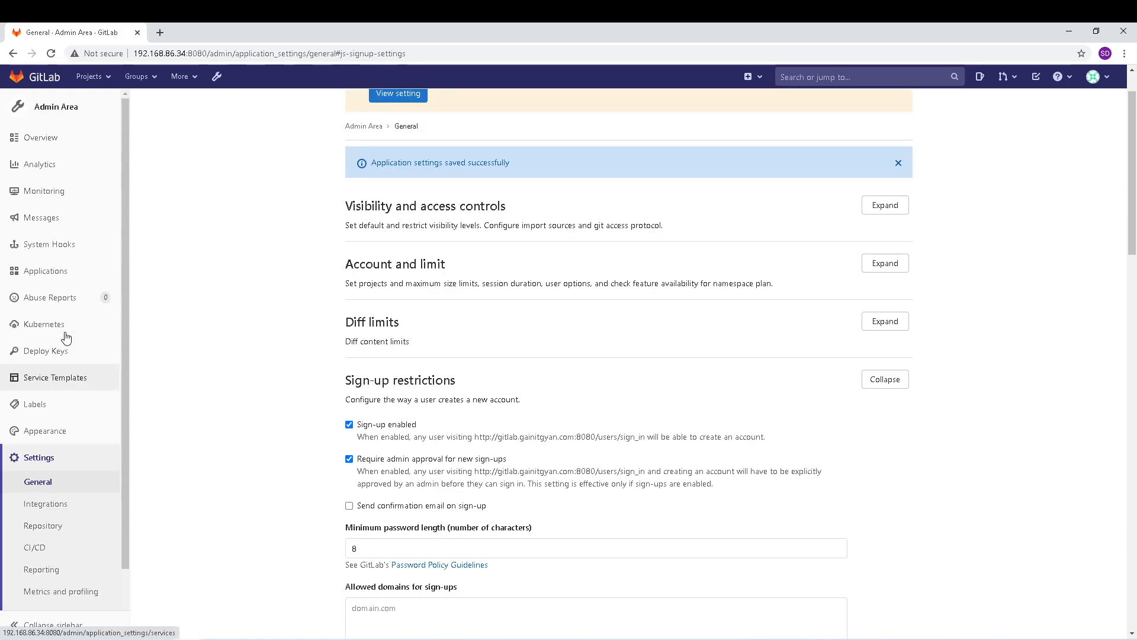
Step: Start a new user named Developer with username 'developeruser' and its e-mail address
click(44, 141)
click(36, 207)
click(967, 135)
click(416, 298)
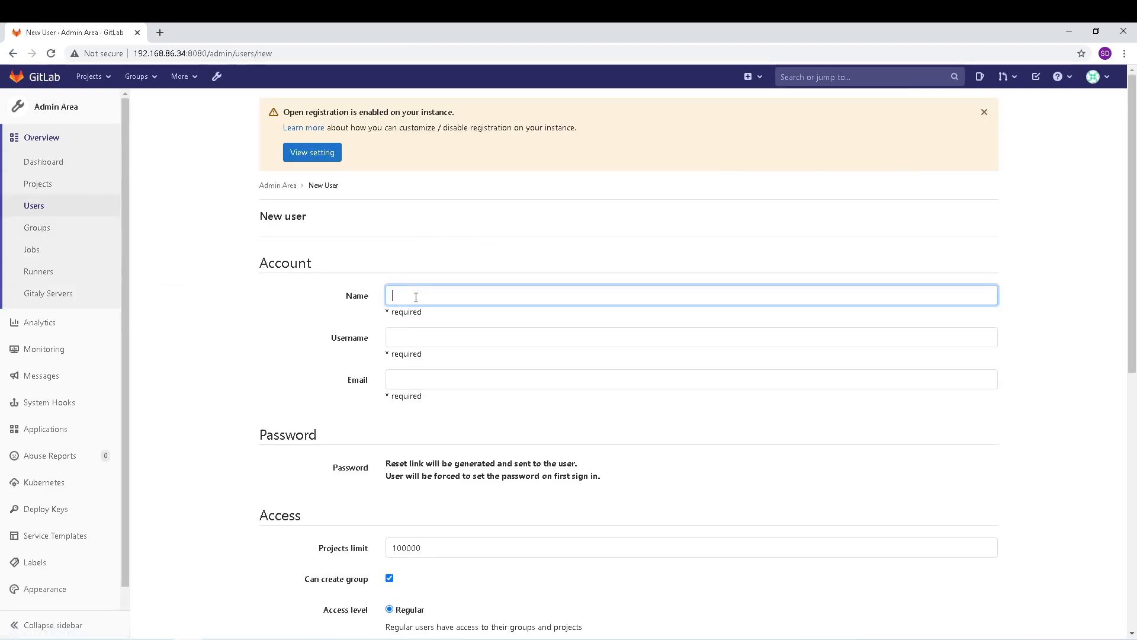
text(Developer)
key(Tab)
text(developeruser)
key(Tab)
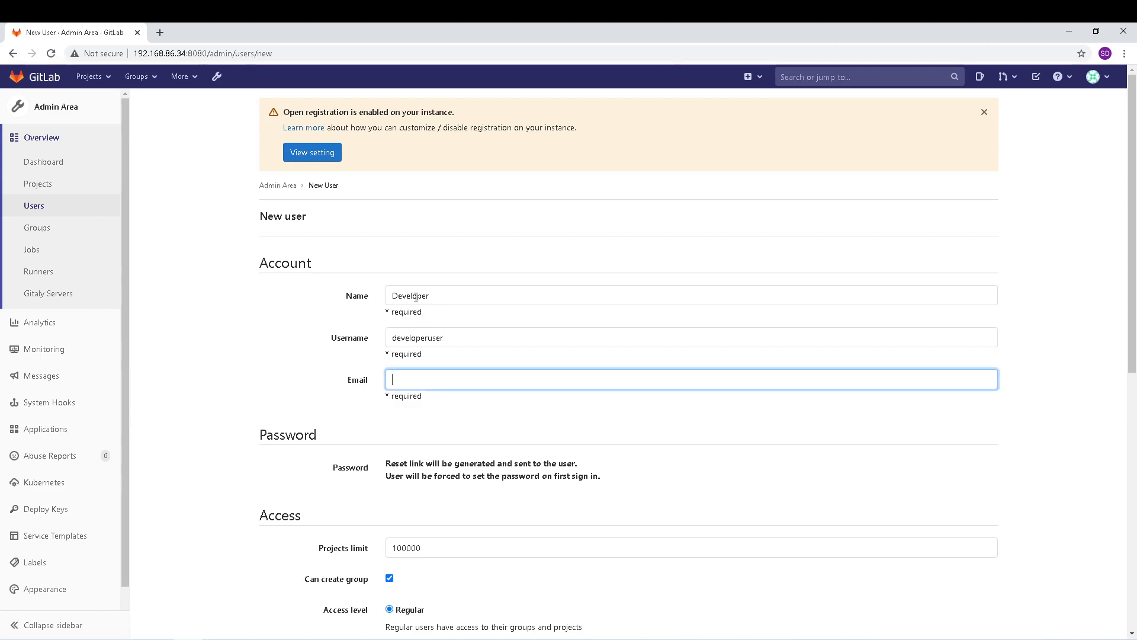
Step: Uncheck 'Can create group' for the Developer user and create the account
scroll(375, 416, down, 3)
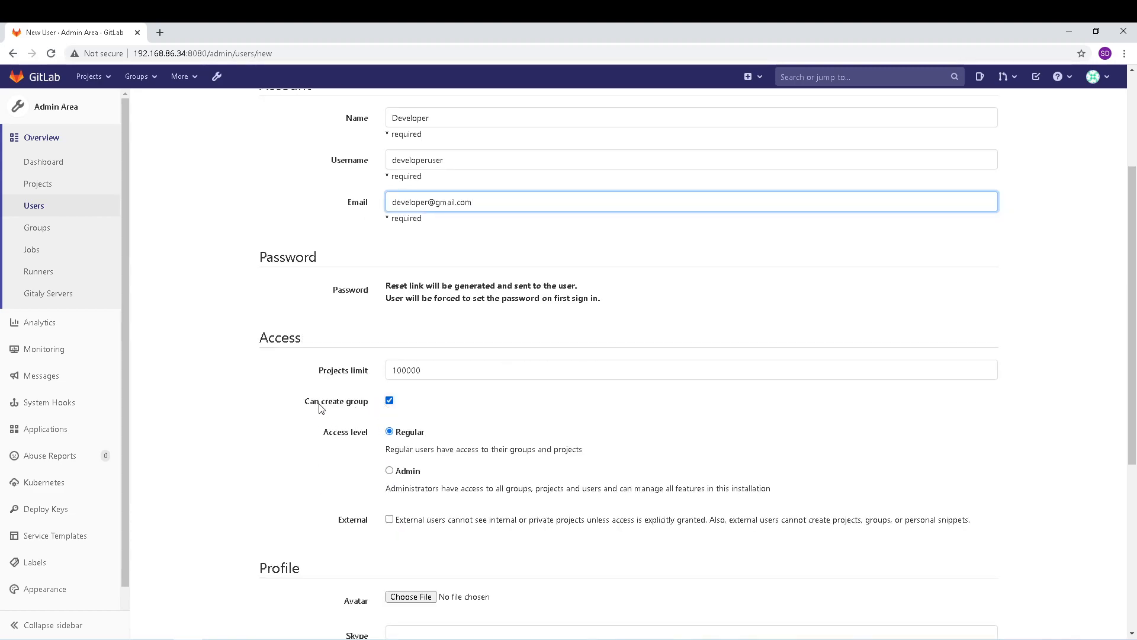
click(389, 401)
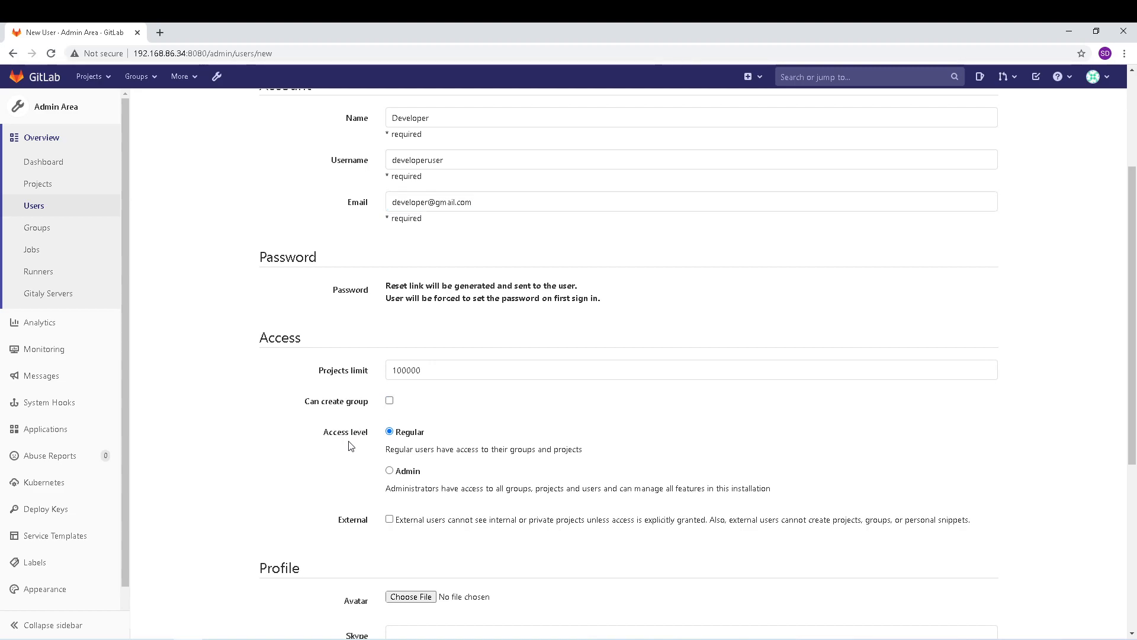
scroll(347, 455, down, 1)
scroll(347, 454, up, 2)
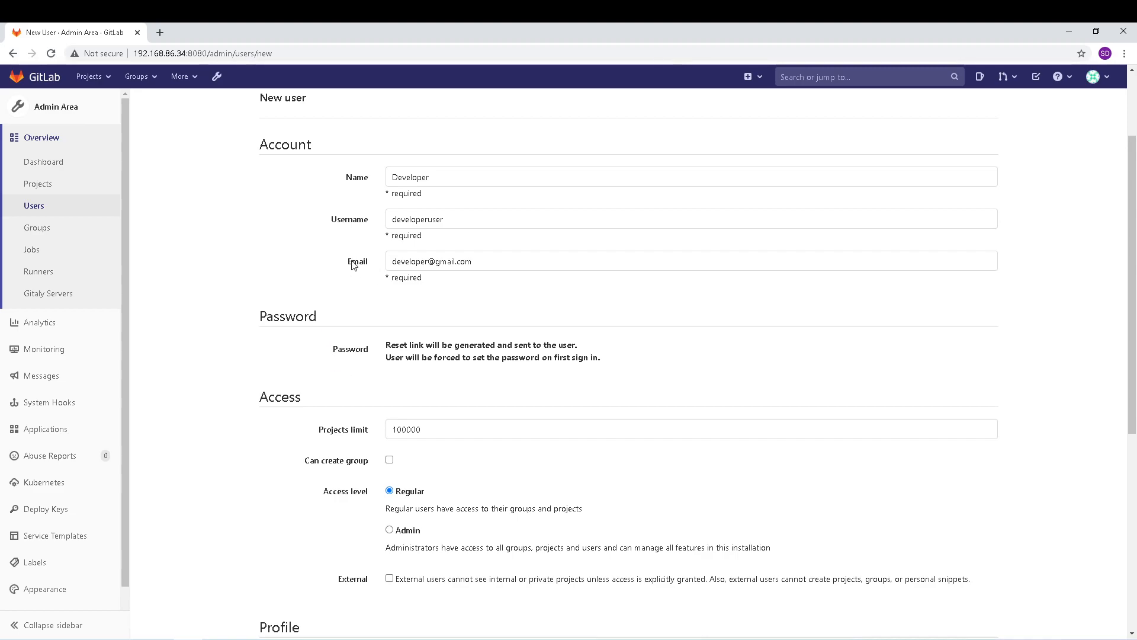
scroll(353, 265, down, 2)
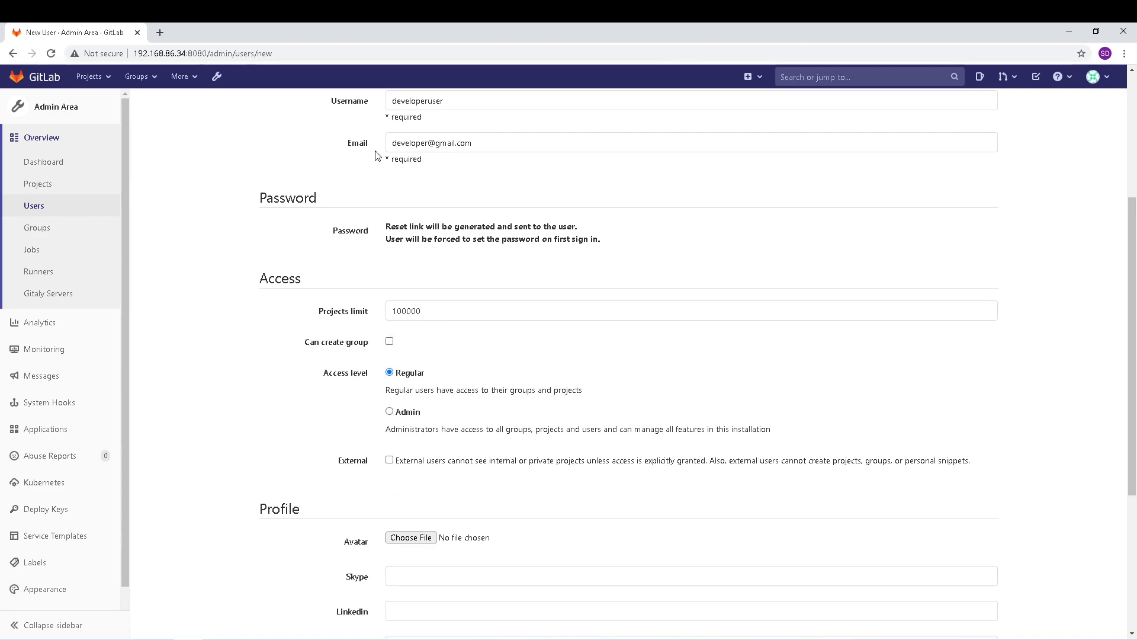
scroll(338, 363, down, 4)
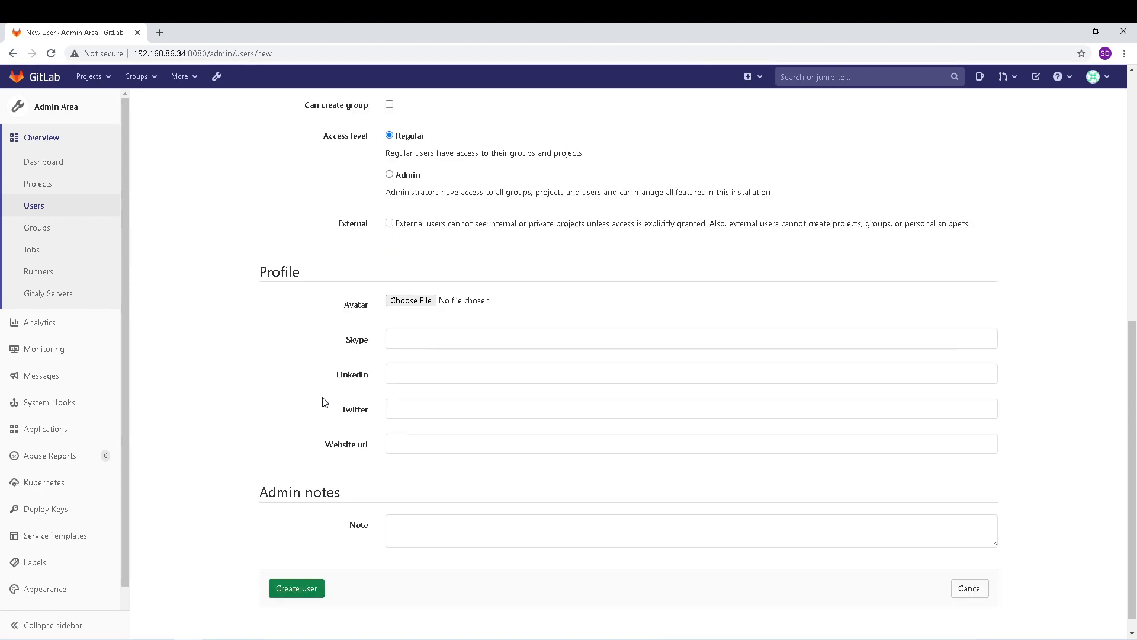
click(297, 569)
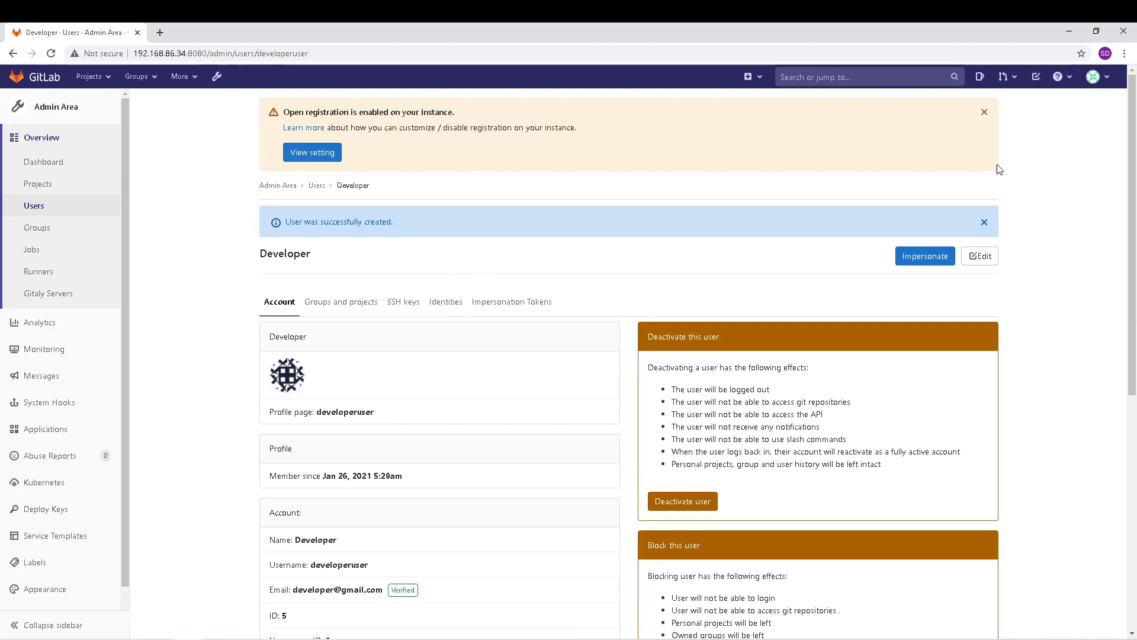
Step: Sign out of the administrator account and go to the registration form
click(1097, 81)
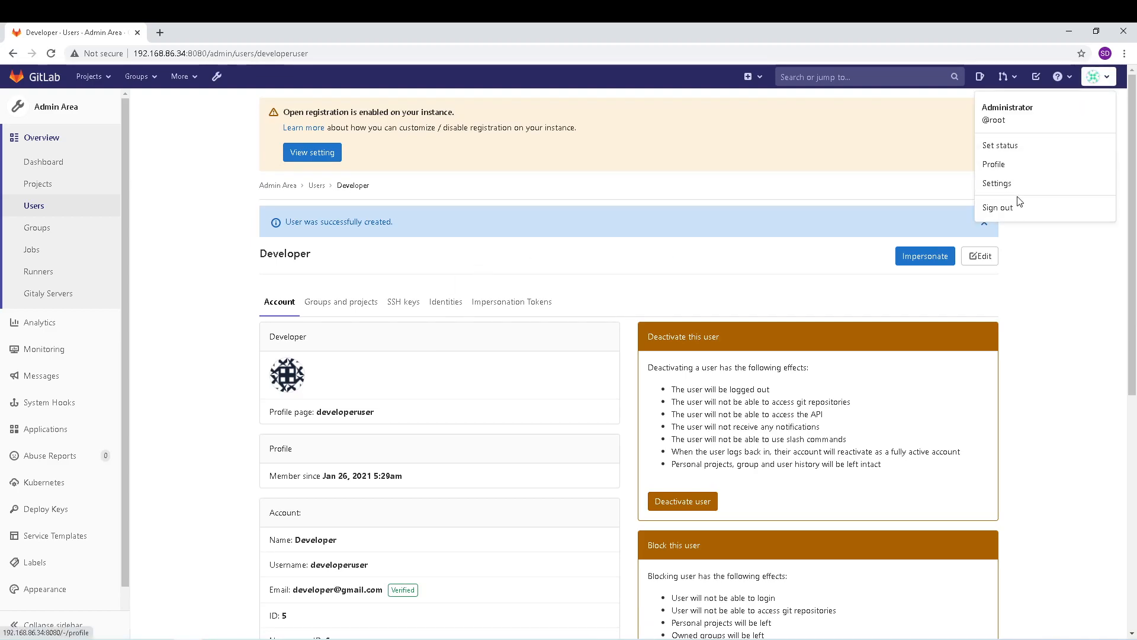
click(1007, 210)
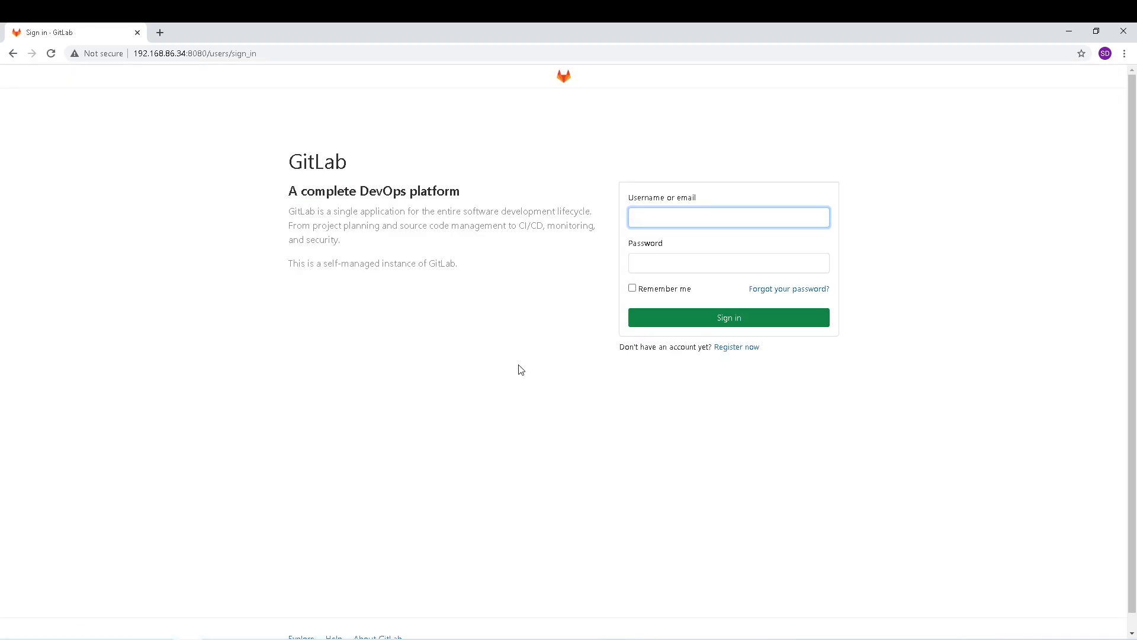
click(729, 349)
Step: Register Team Lead with username 'teamleaduser', an e-mail address and a password
click(667, 217)
text(Team)
key(Tab)
text(Lead)
key(Tab)
text(teamleaduser)
key(Tab)
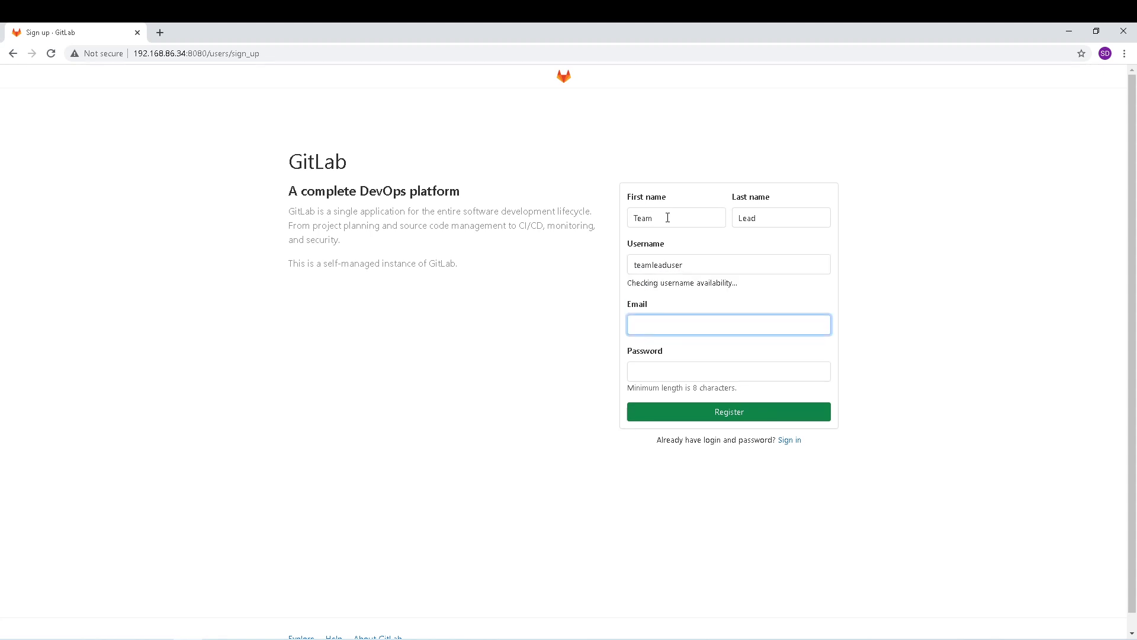
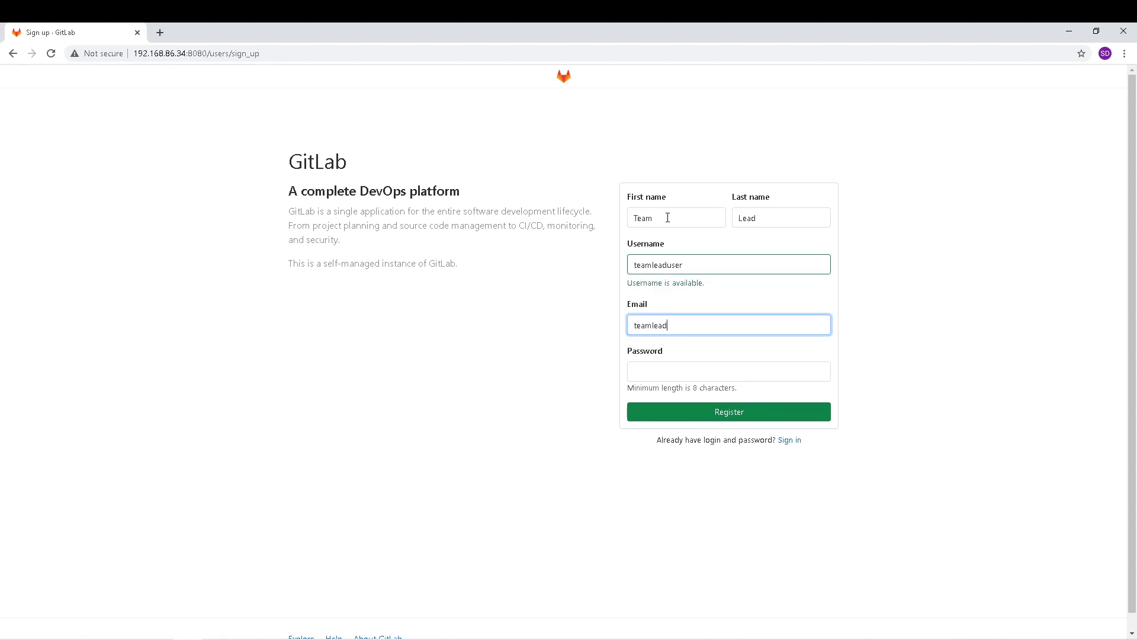
key(Tab)
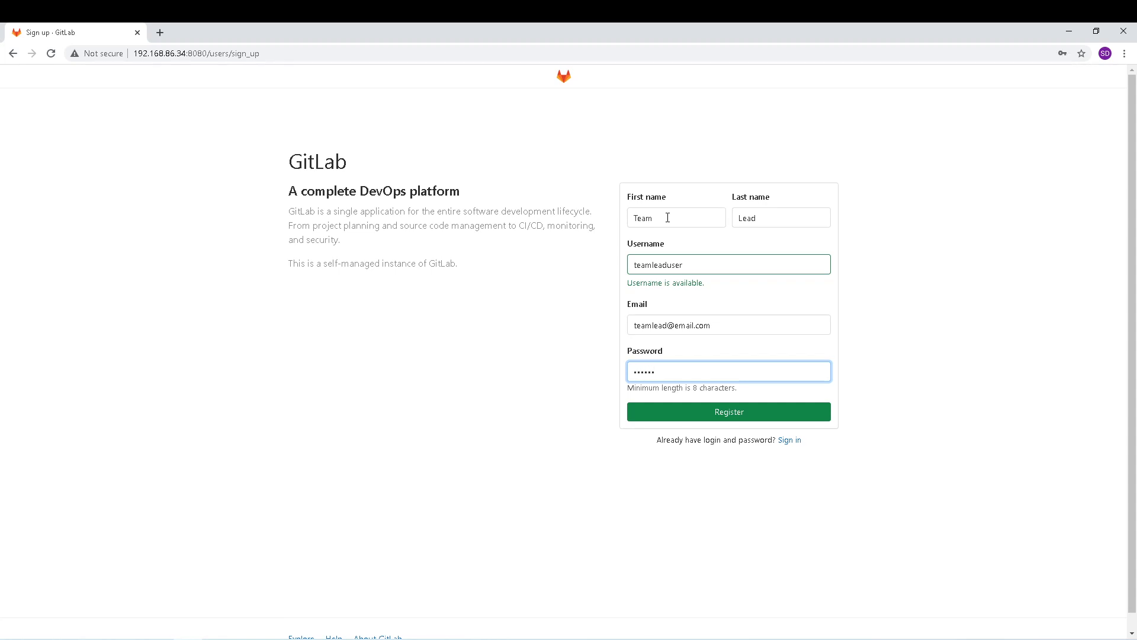
click(733, 418)
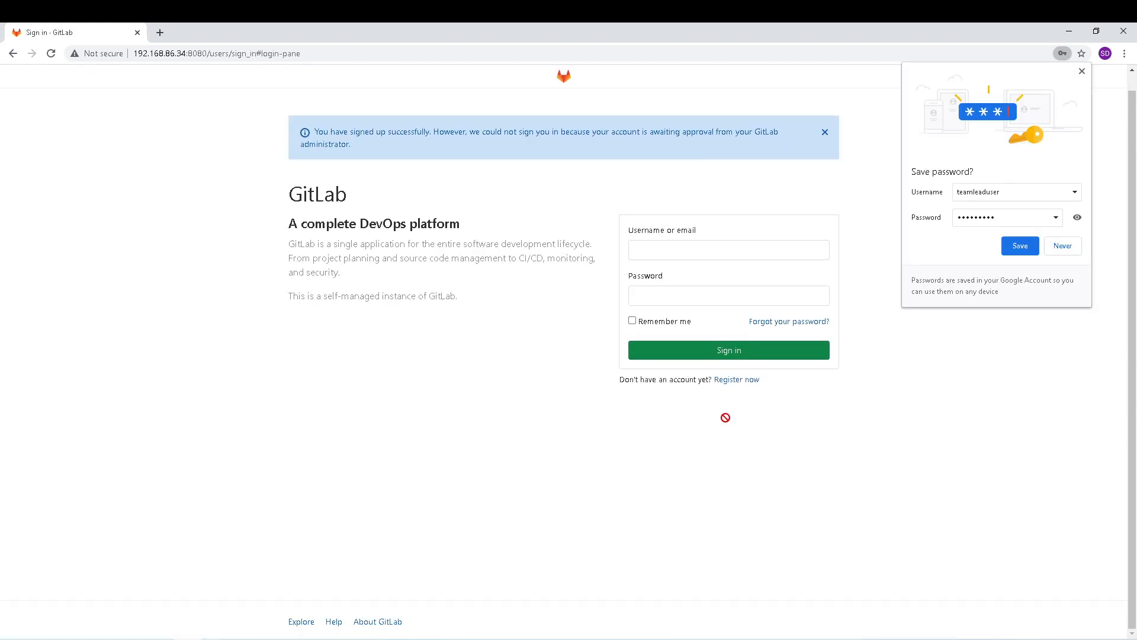
Step: Dismiss the save-password popup and sign in again with the saved administrator username and password
click(1082, 71)
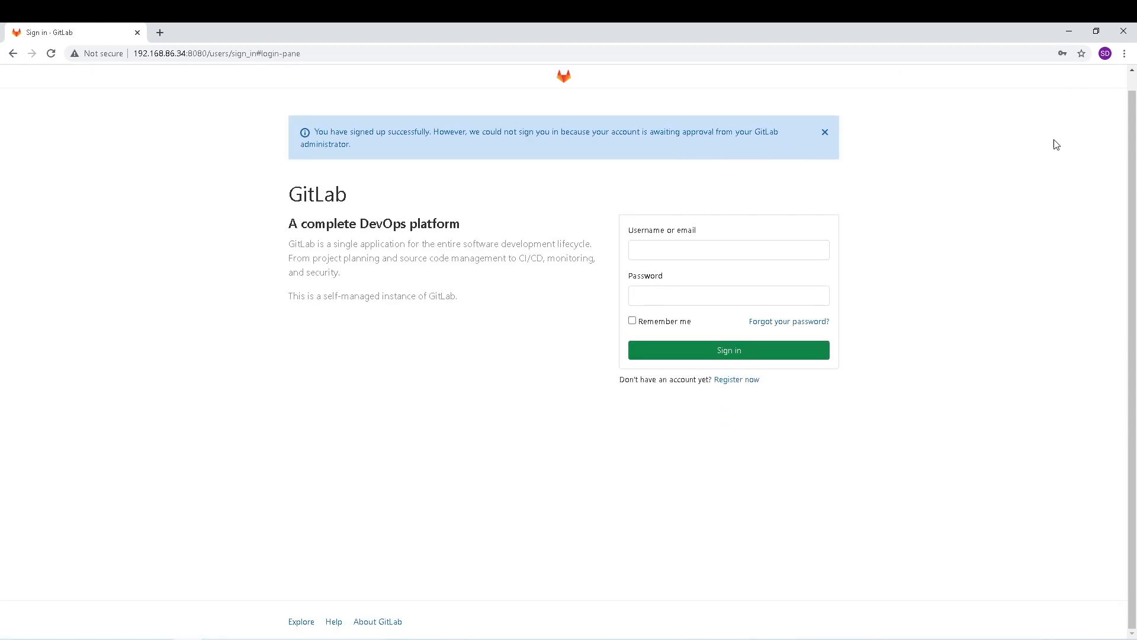
click(650, 248)
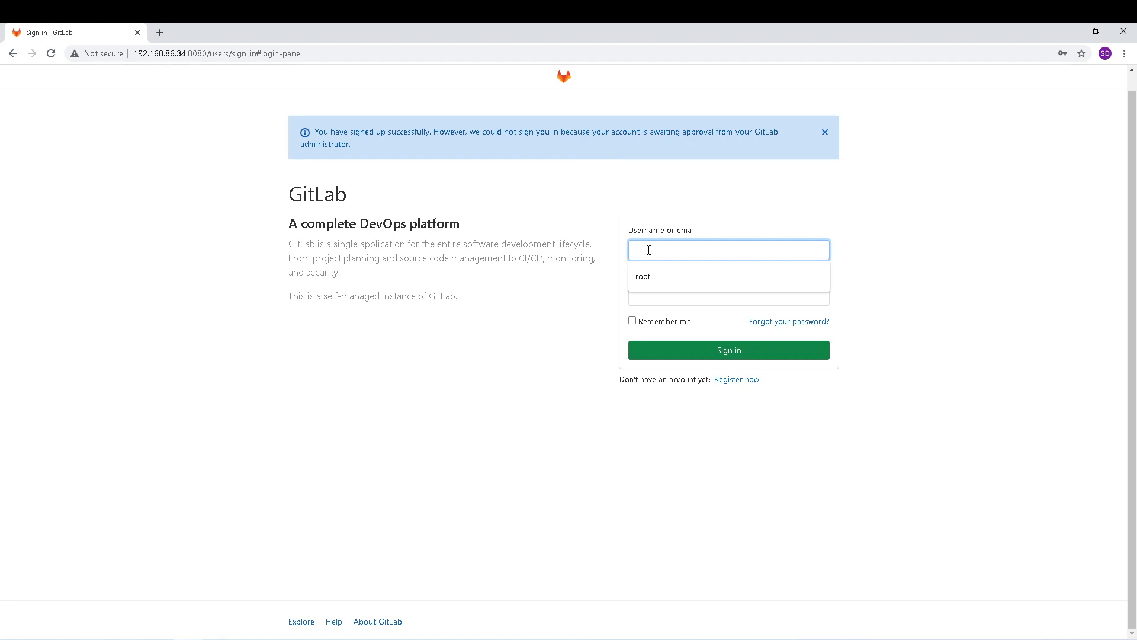
click(648, 276)
click(647, 294)
text(********)
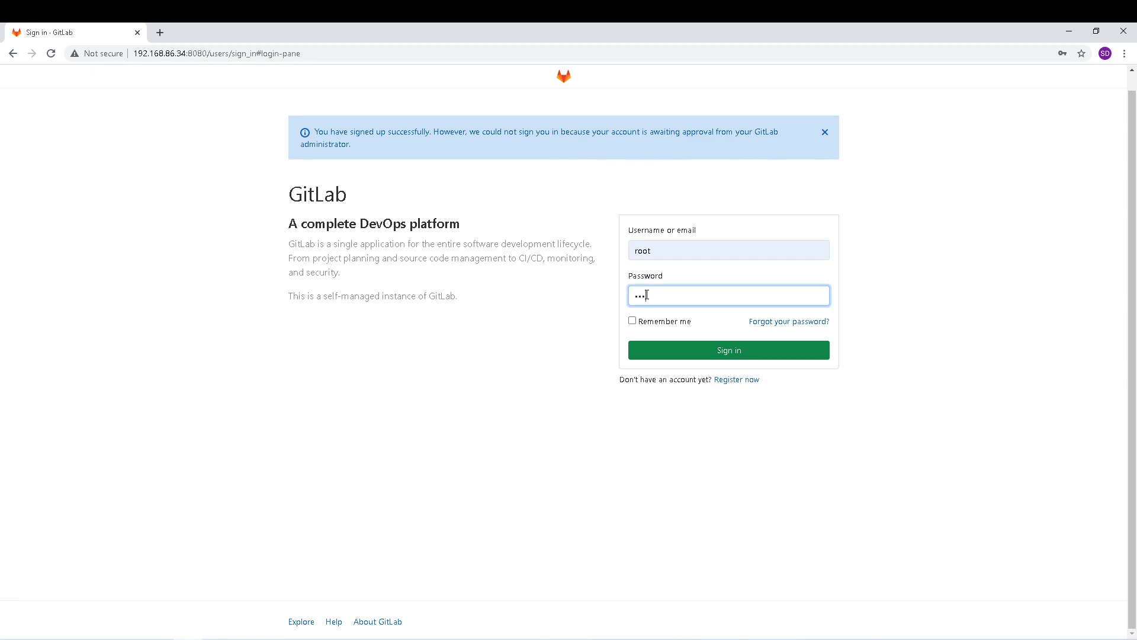
text(*)
click(690, 351)
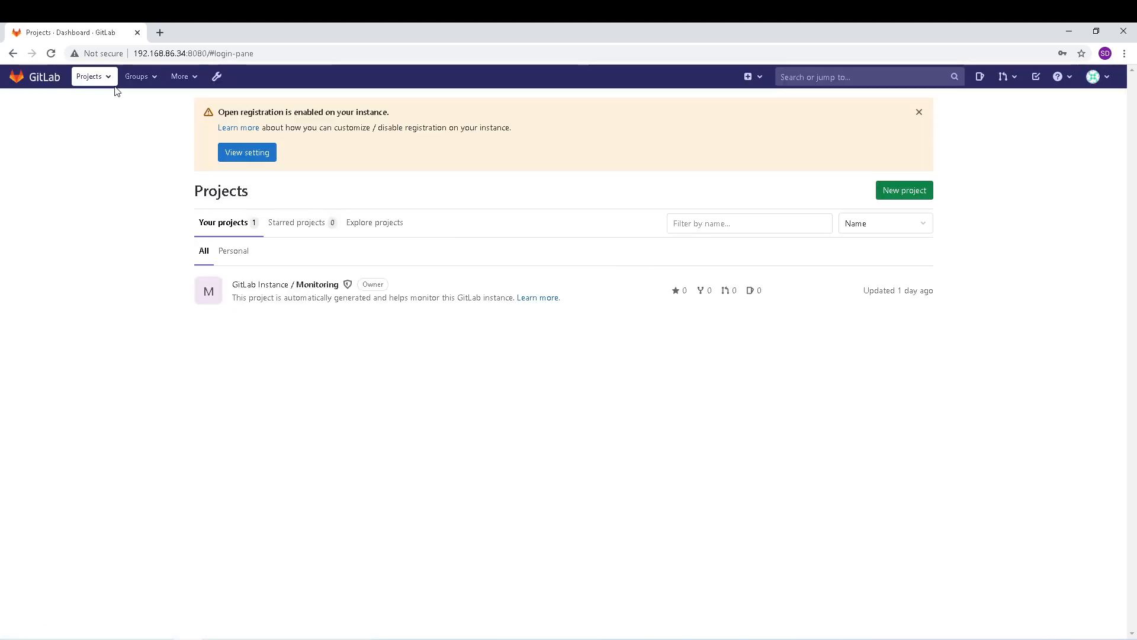
Step: Open the Admin Area's list of all users
click(216, 81)
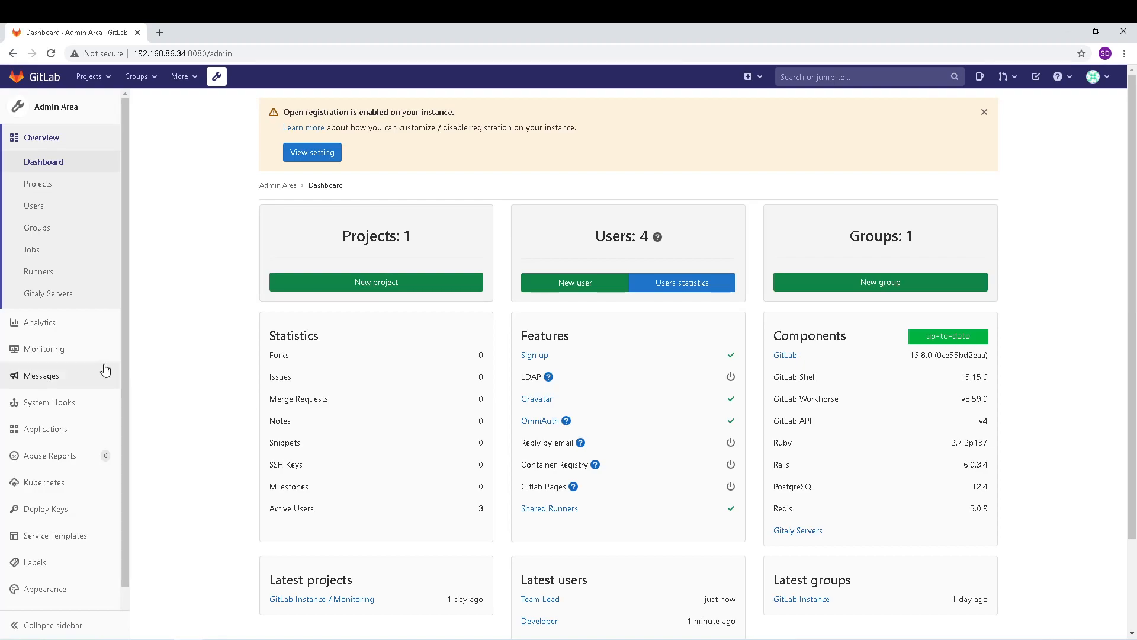
click(36, 207)
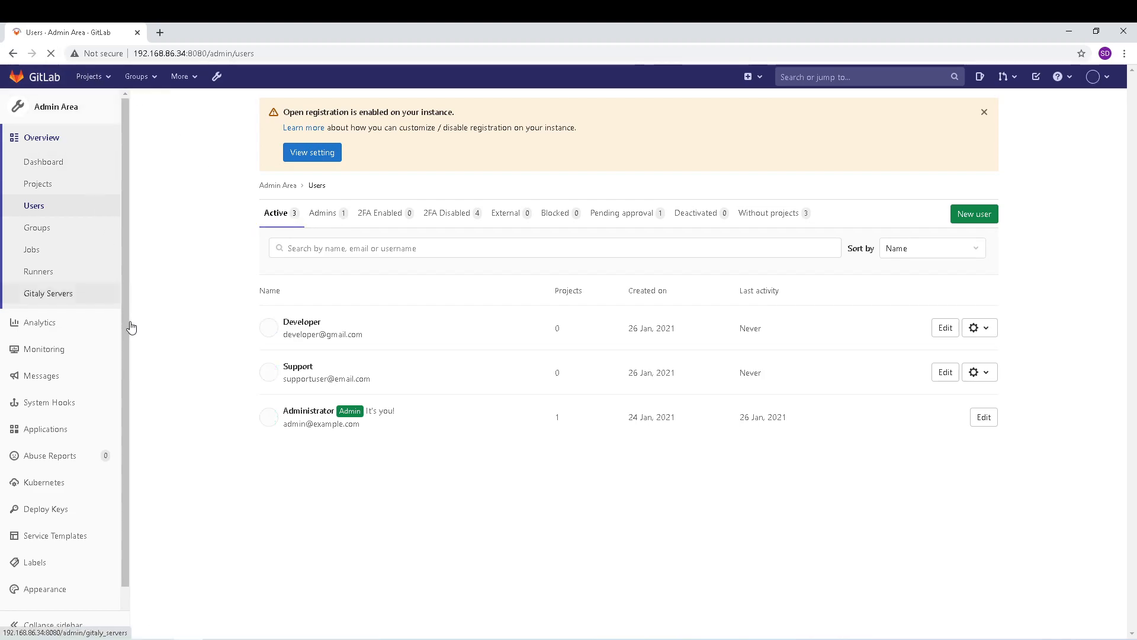
mouse_move(296, 325)
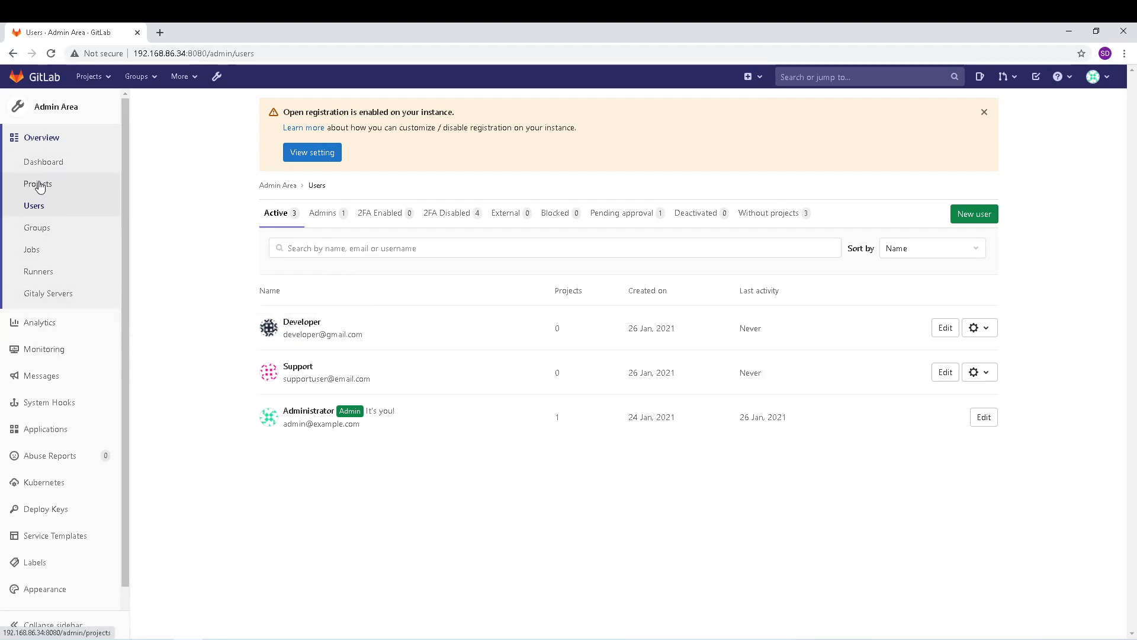
scroll(67, 369, down, 1)
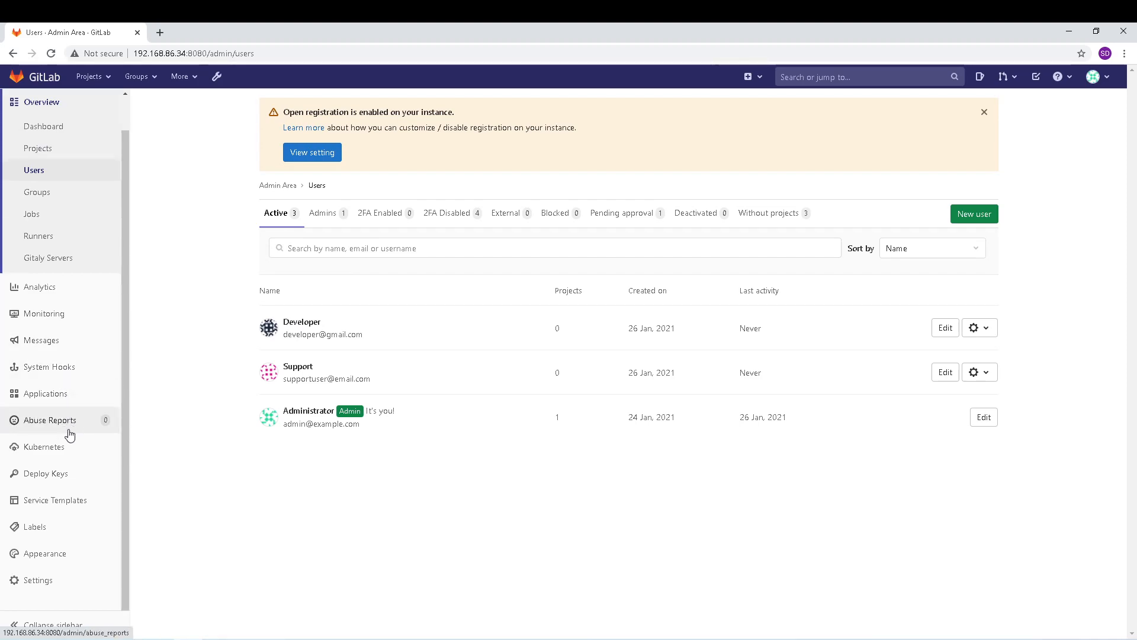
scroll(68, 432, up, 1)
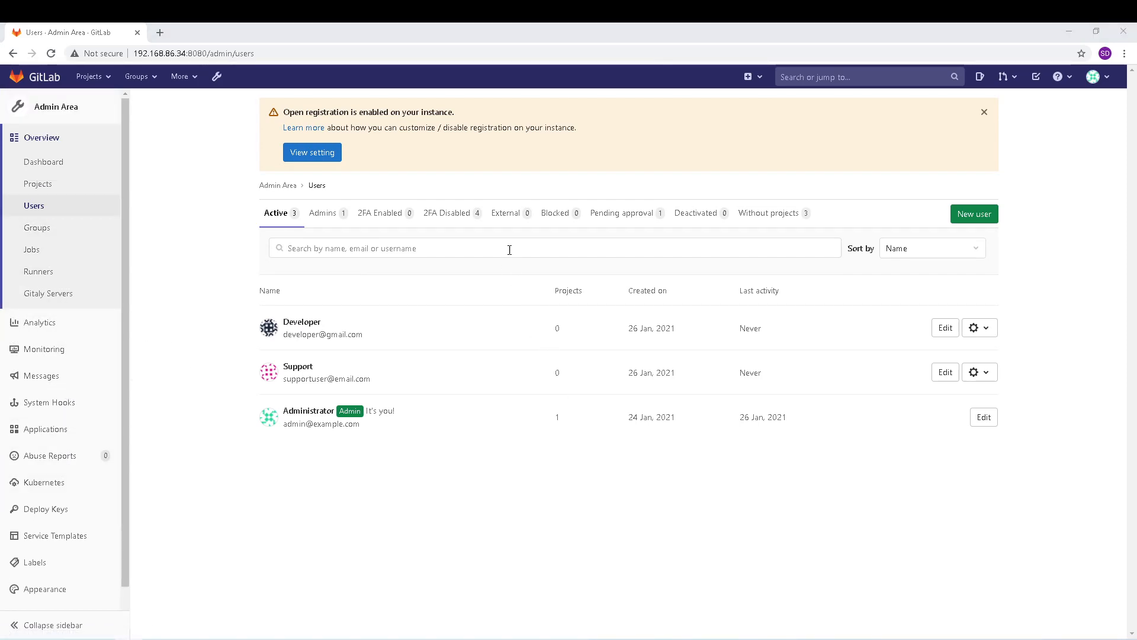
Step: Approve the pending Team Lead account and return to the full Users list
click(628, 220)
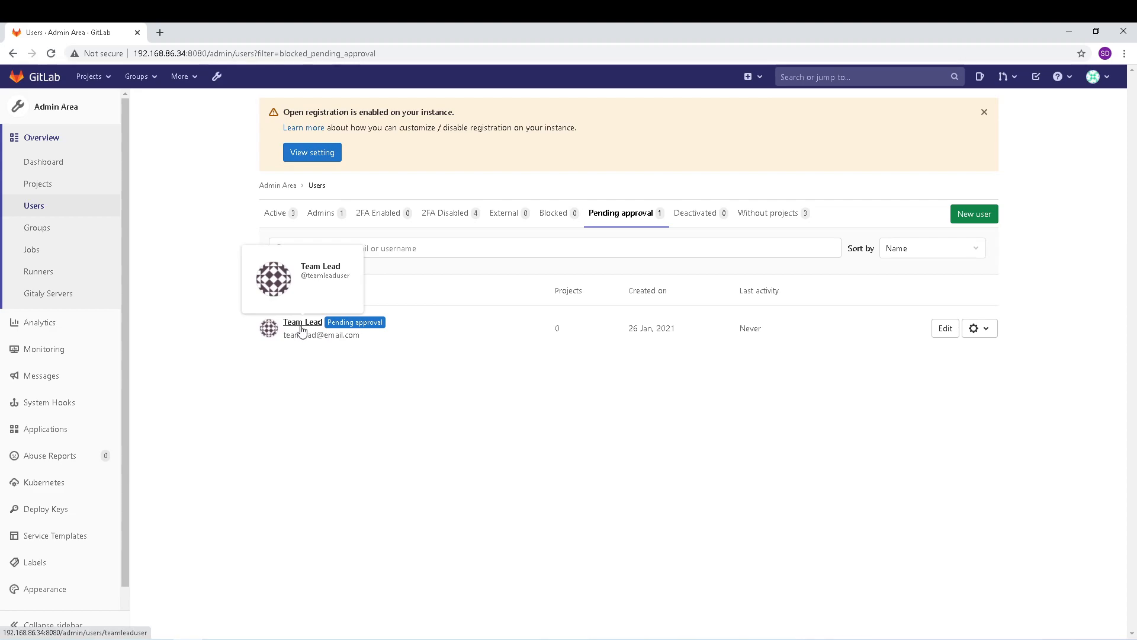
click(302, 323)
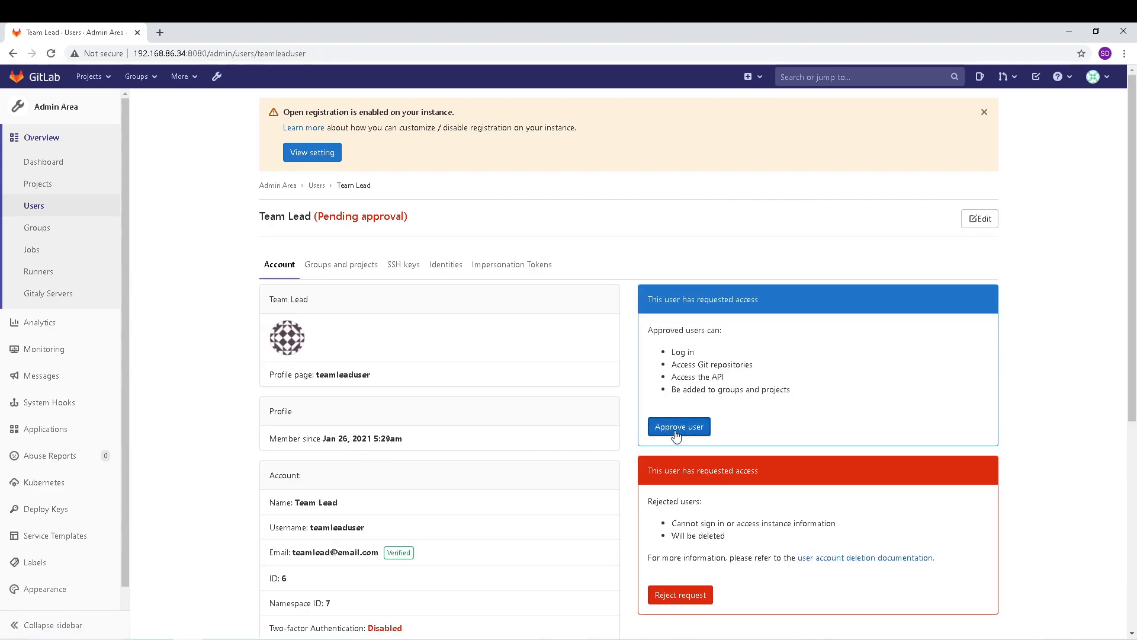
click(678, 431)
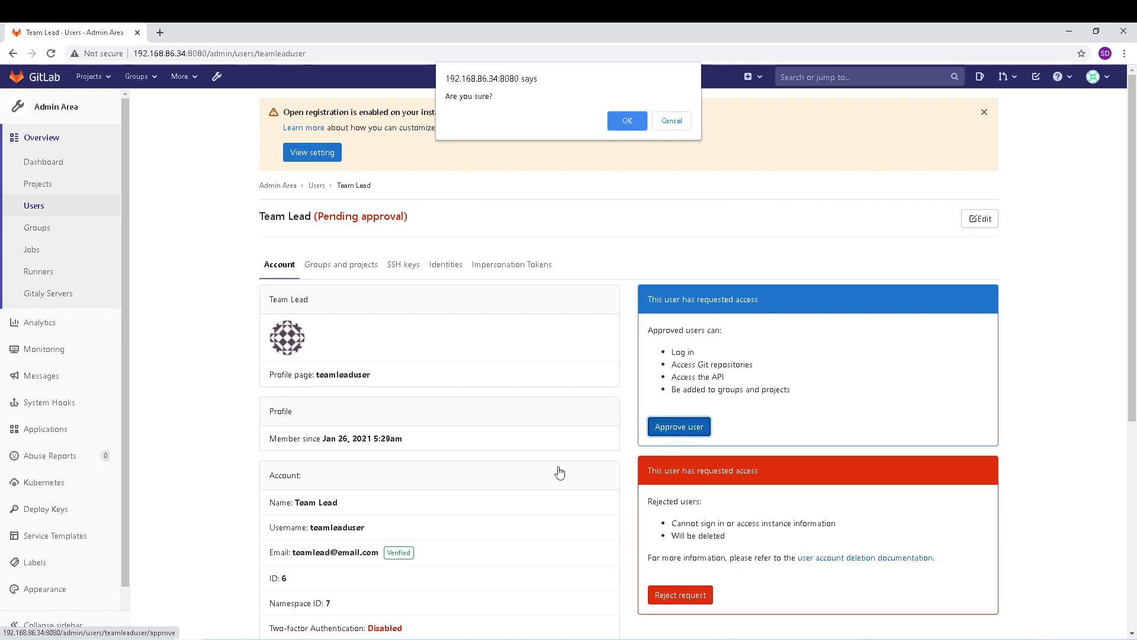
click(628, 121)
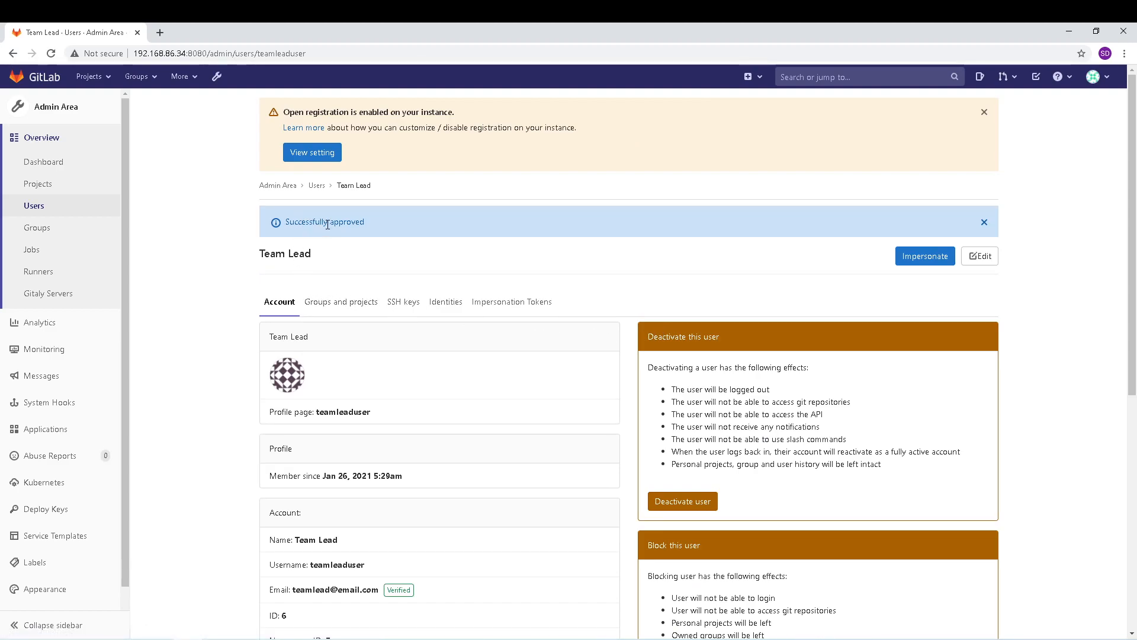
click(315, 189)
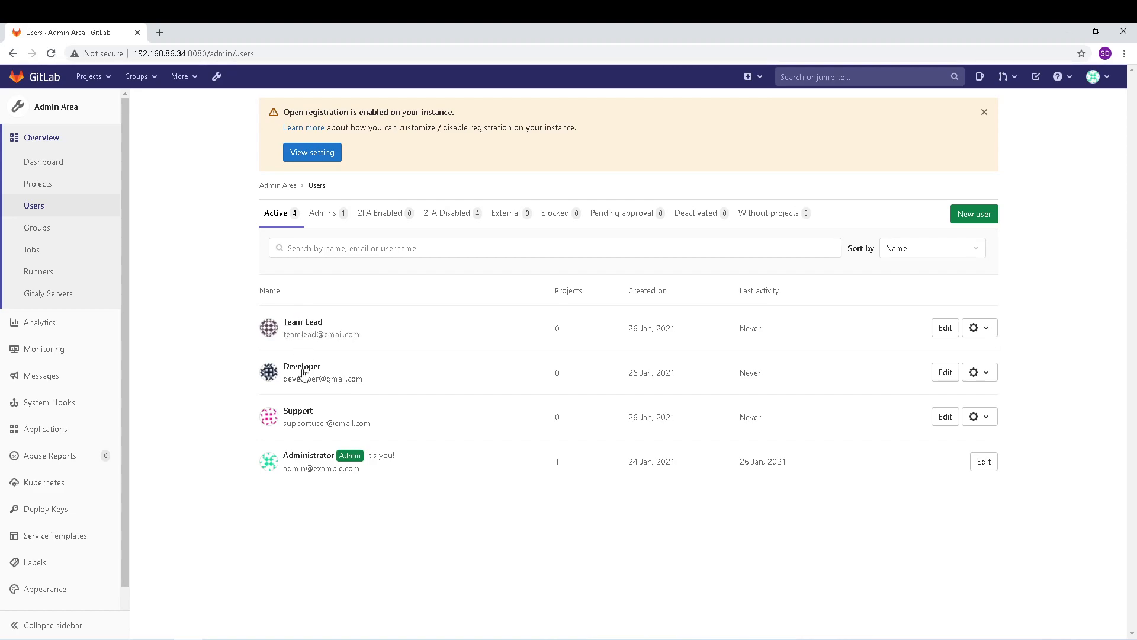
mouse_move(299, 456)
mouse_move(309, 415)
Step: Sign out of the administrator account and sign in as 'teamleaduser'
click(1102, 83)
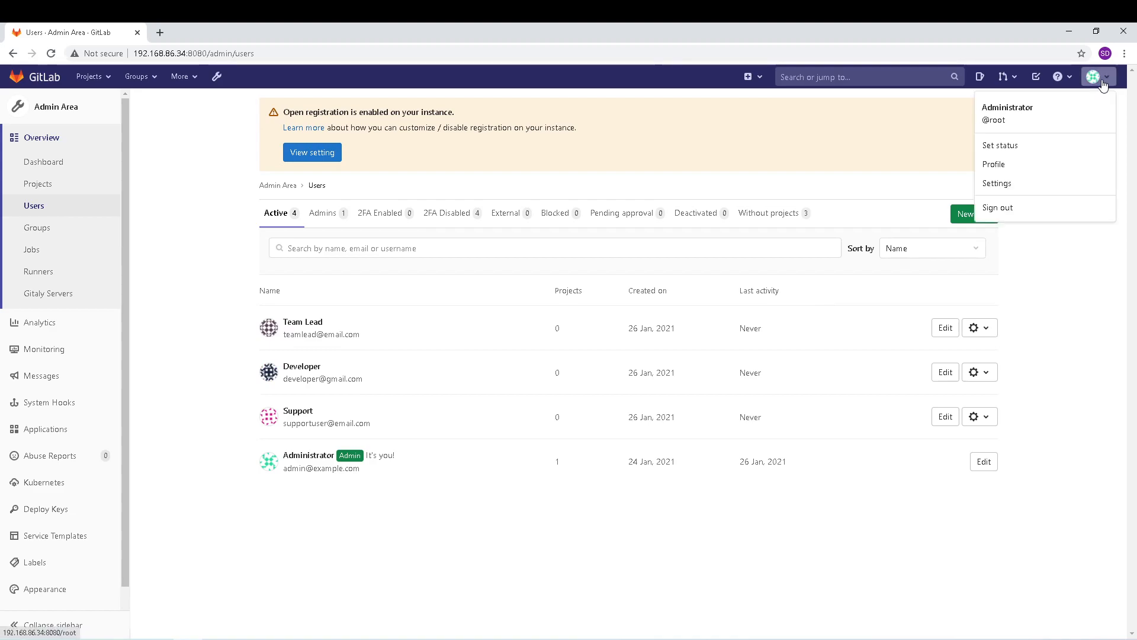
click(1003, 215)
click(684, 217)
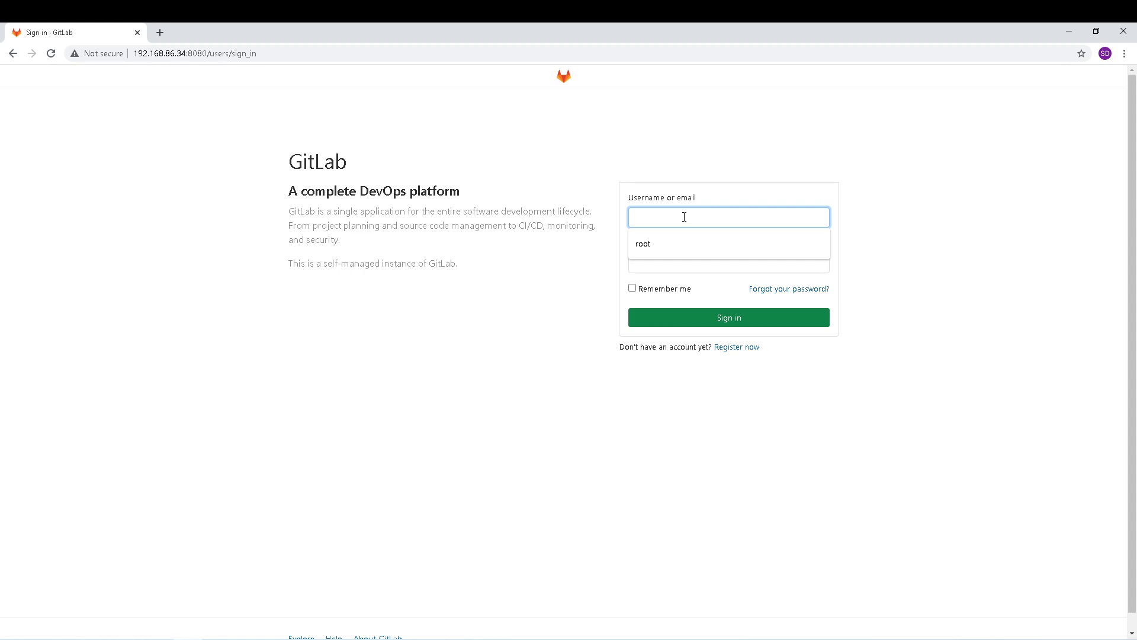
text(teamlead)
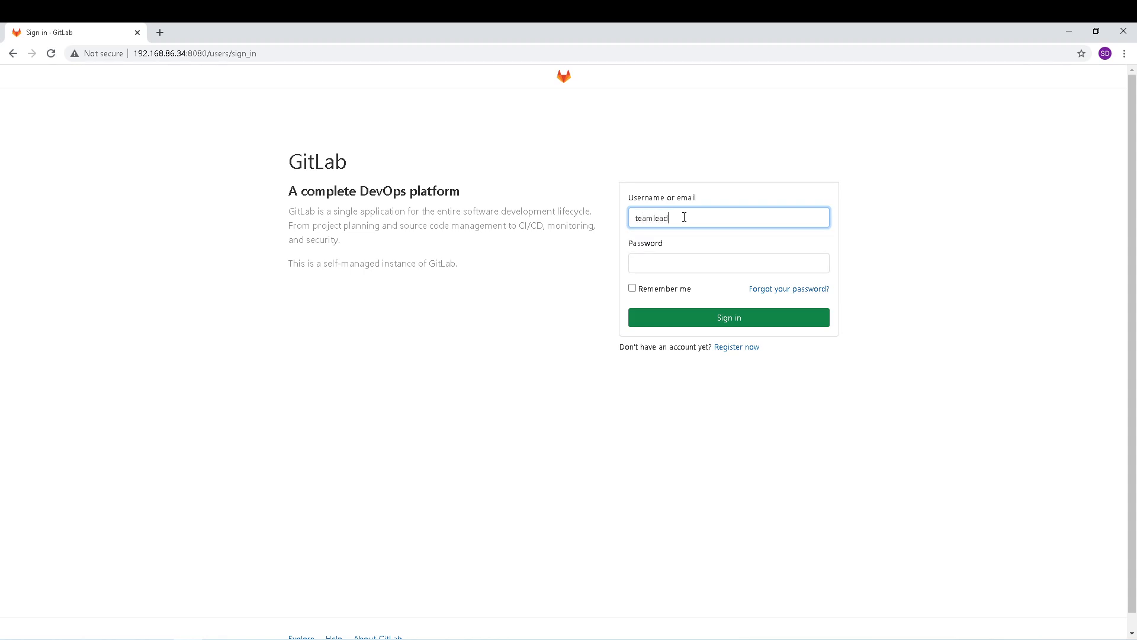
text(user)
key(Tab)
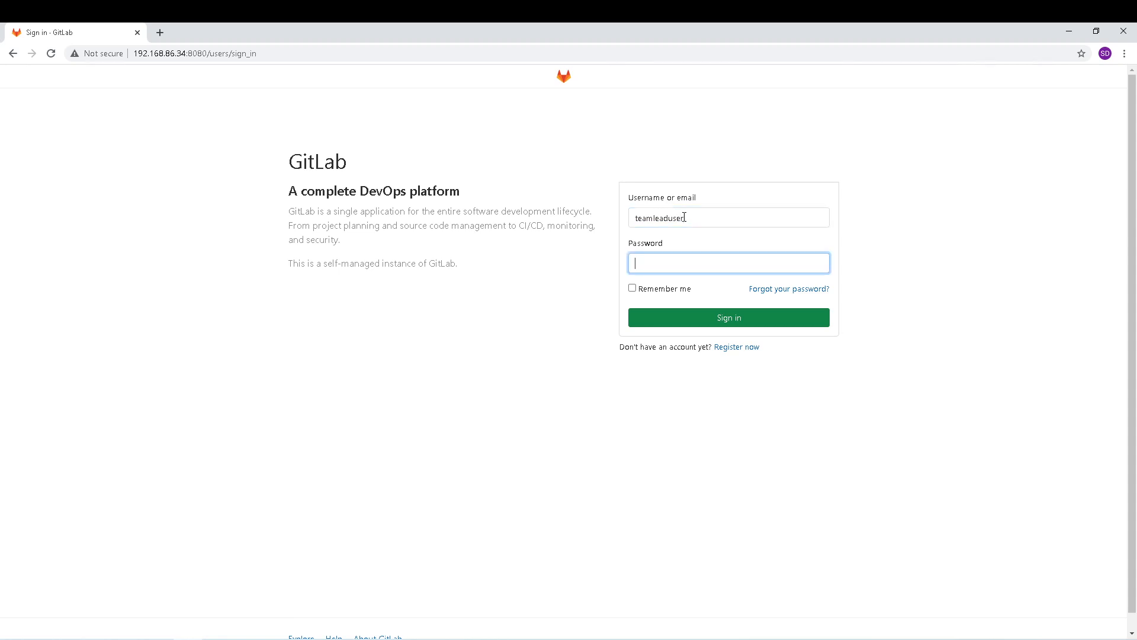
text(•••••••••)
click(738, 319)
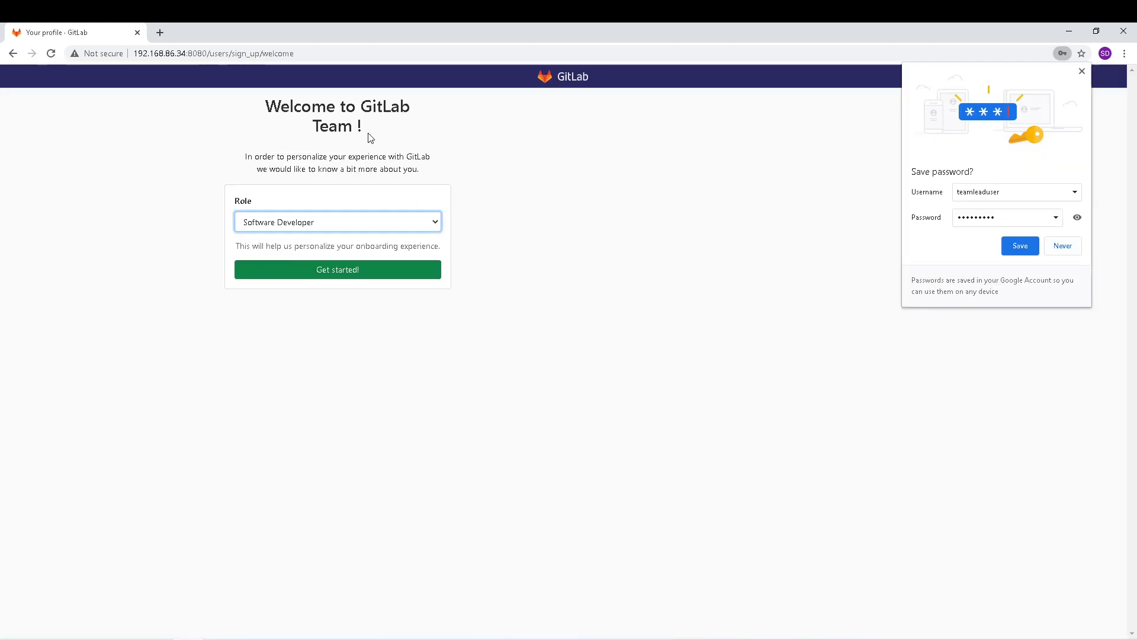
click(1082, 71)
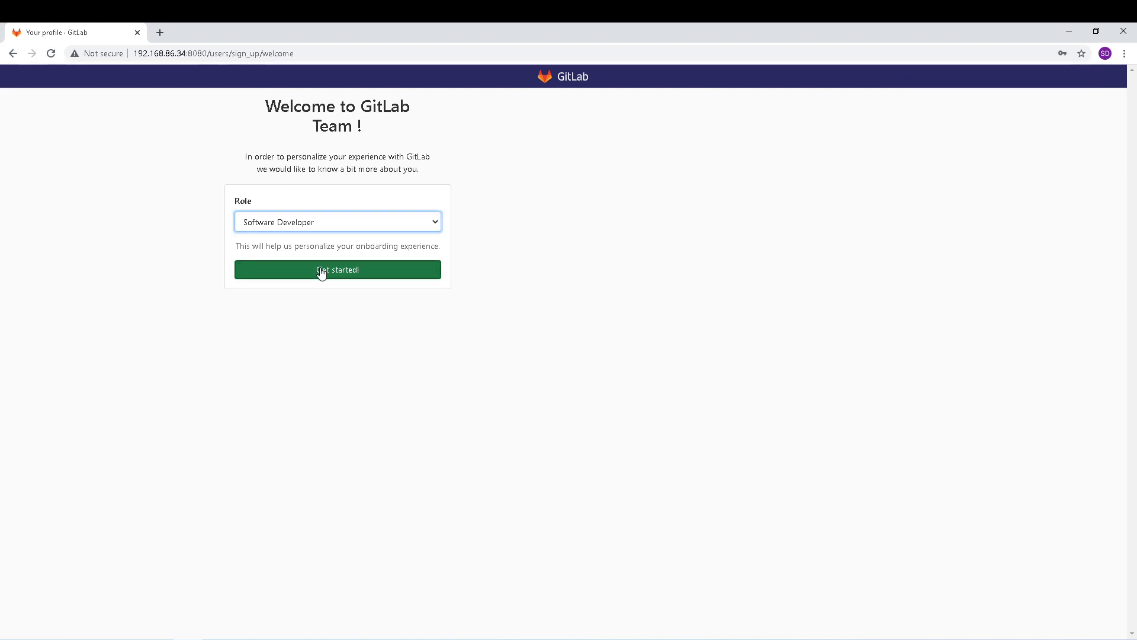
Step: Choose Development Team Lead as Team Lead's role and finish the welcome step
click(420, 222)
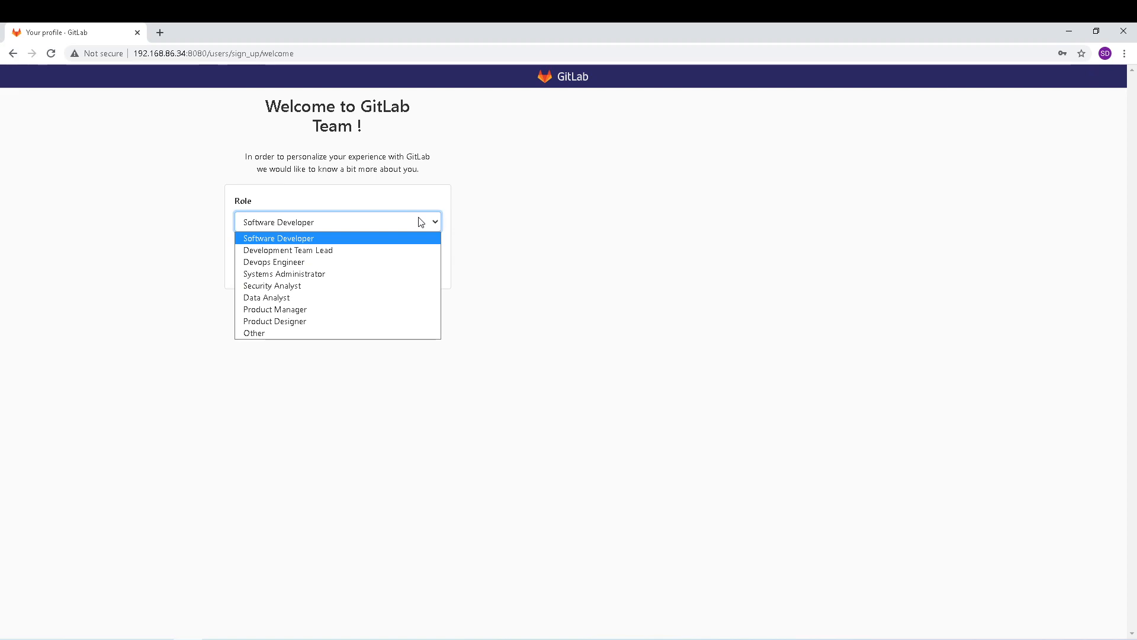
click(359, 254)
click(348, 272)
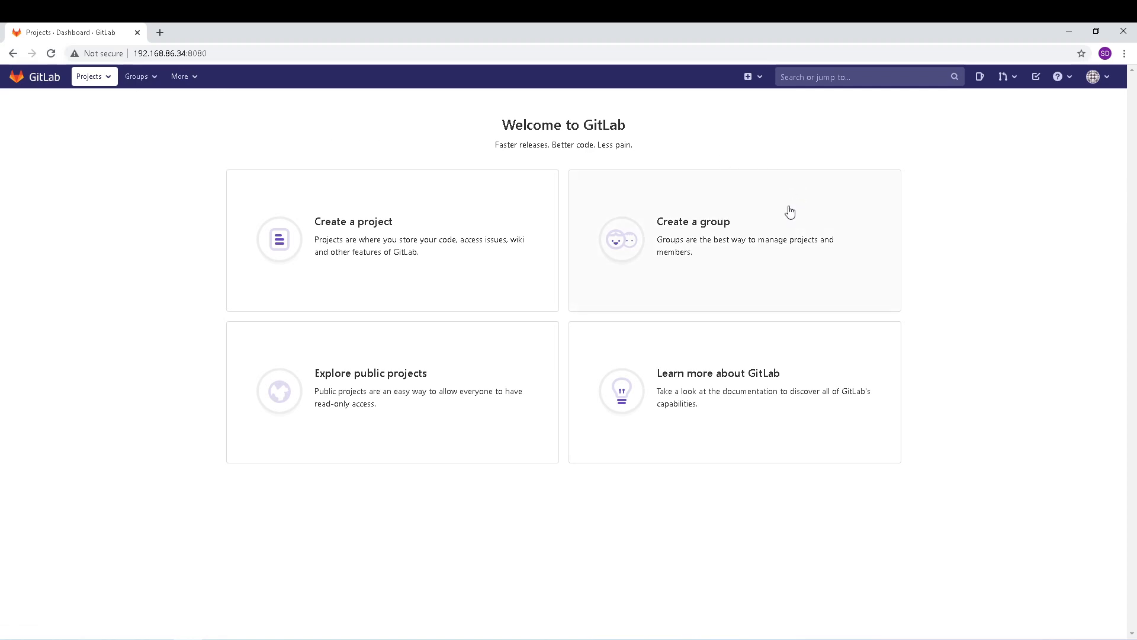
click(1100, 77)
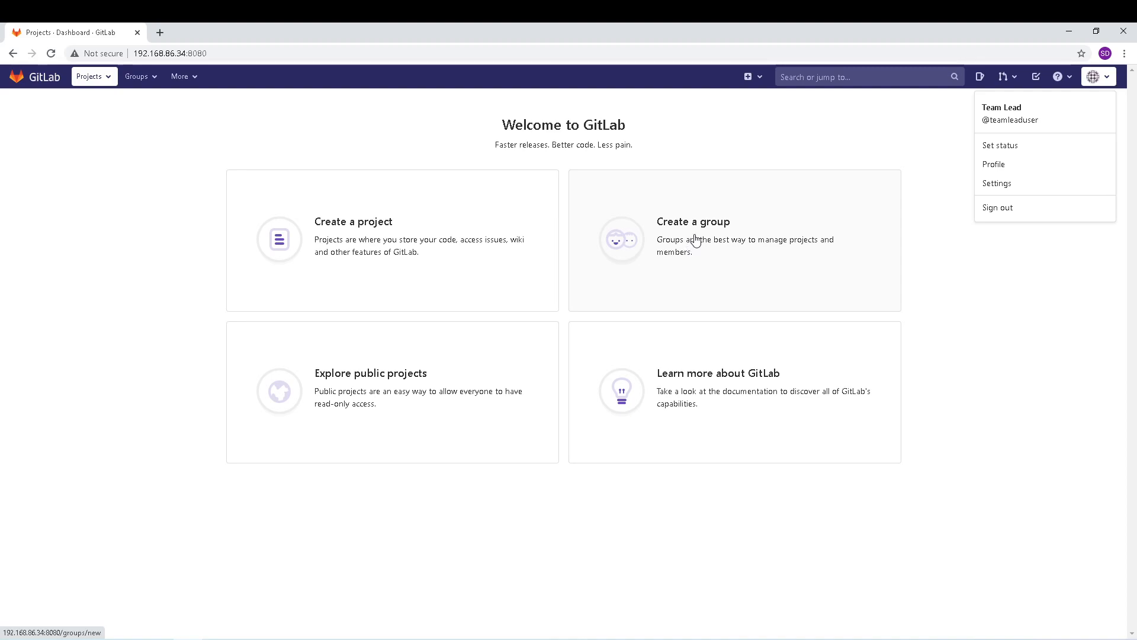
Step: Sign out of Team Lead and enter username 'supportuser1' on the sign-in page
click(1023, 212)
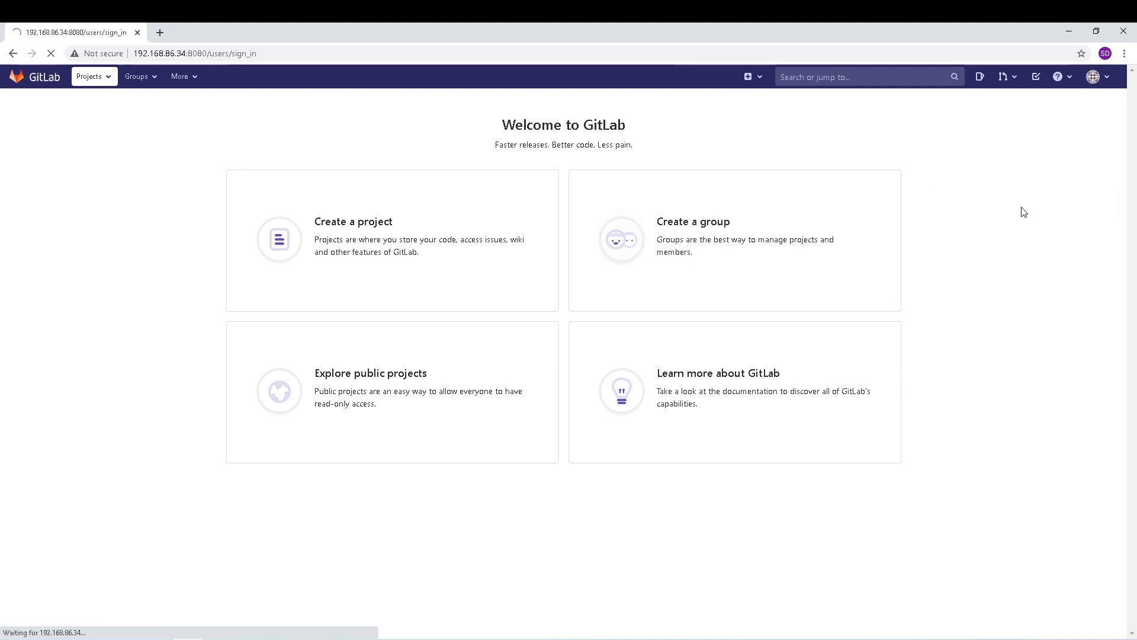
click(685, 225)
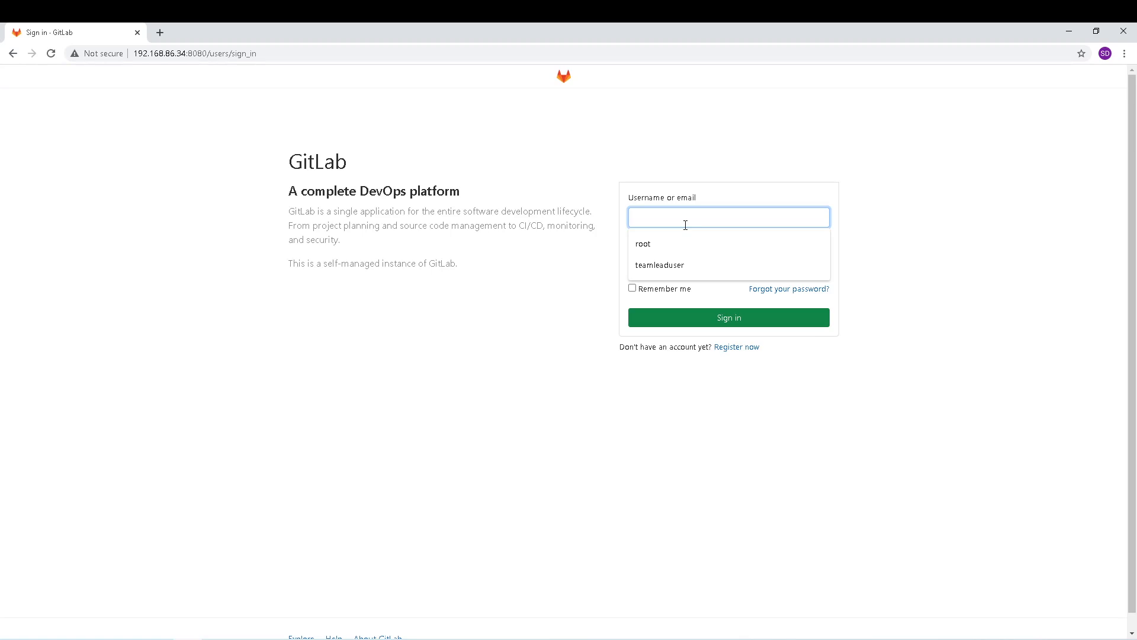
text(support)
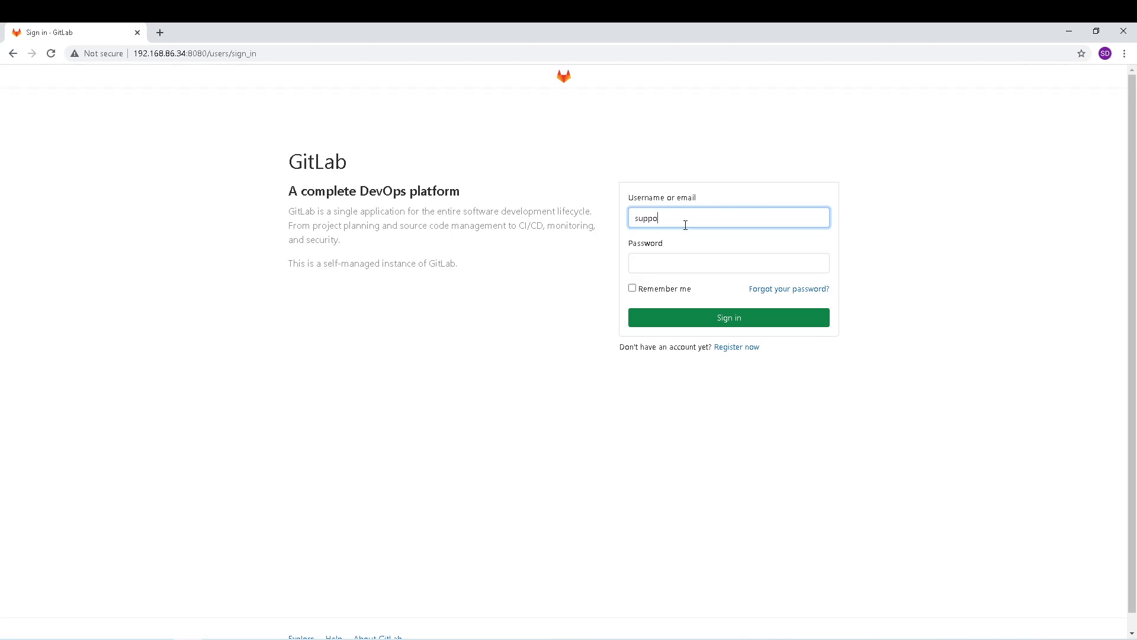
text(user1)
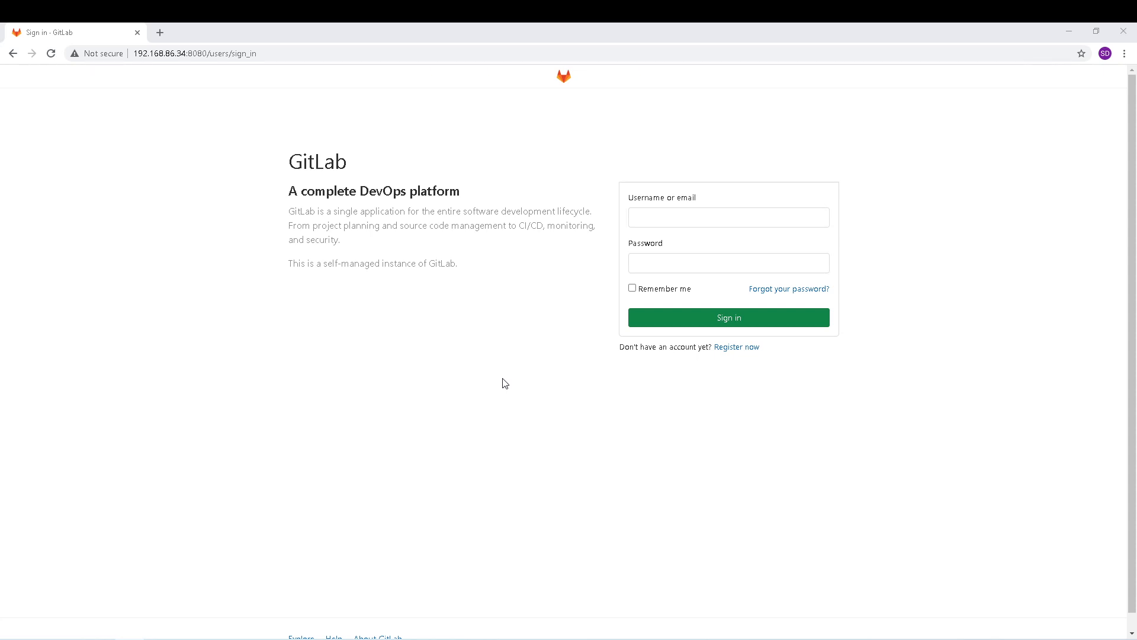
Step: Sign in as the administrator using the saved username and password
click(691, 218)
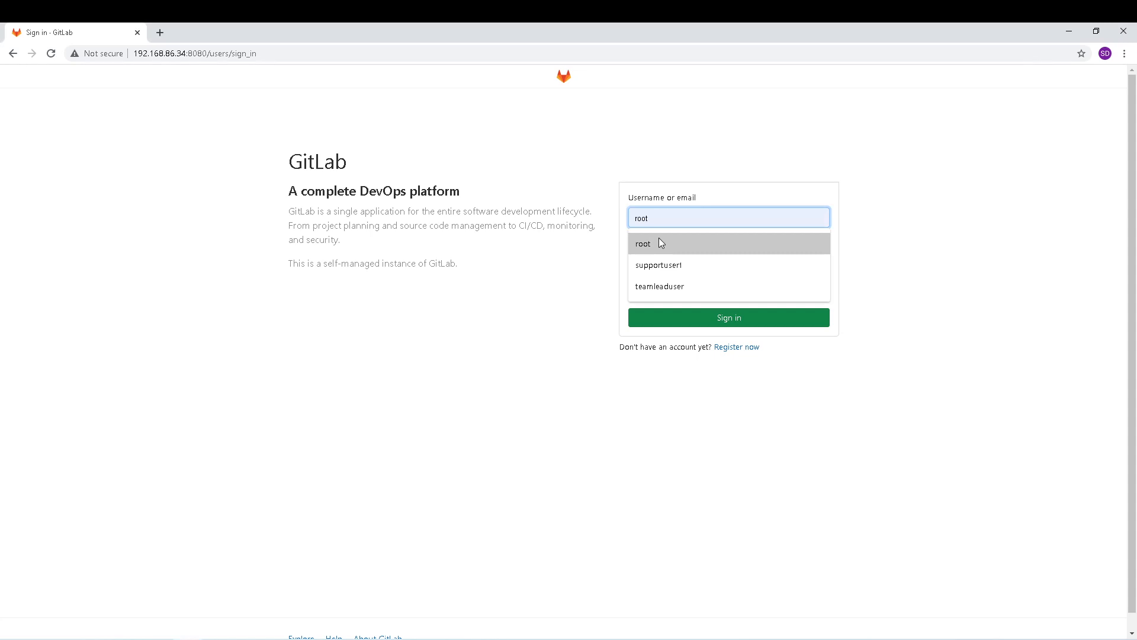
key(Down)
click(661, 243)
key(Tab)
text(*********)
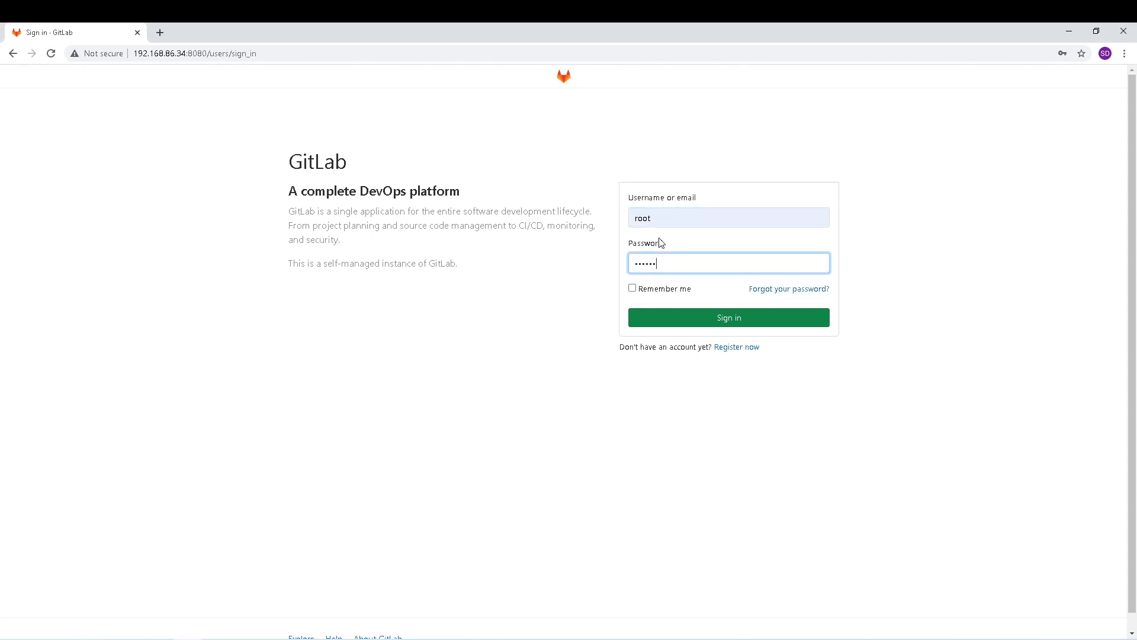
key(Return)
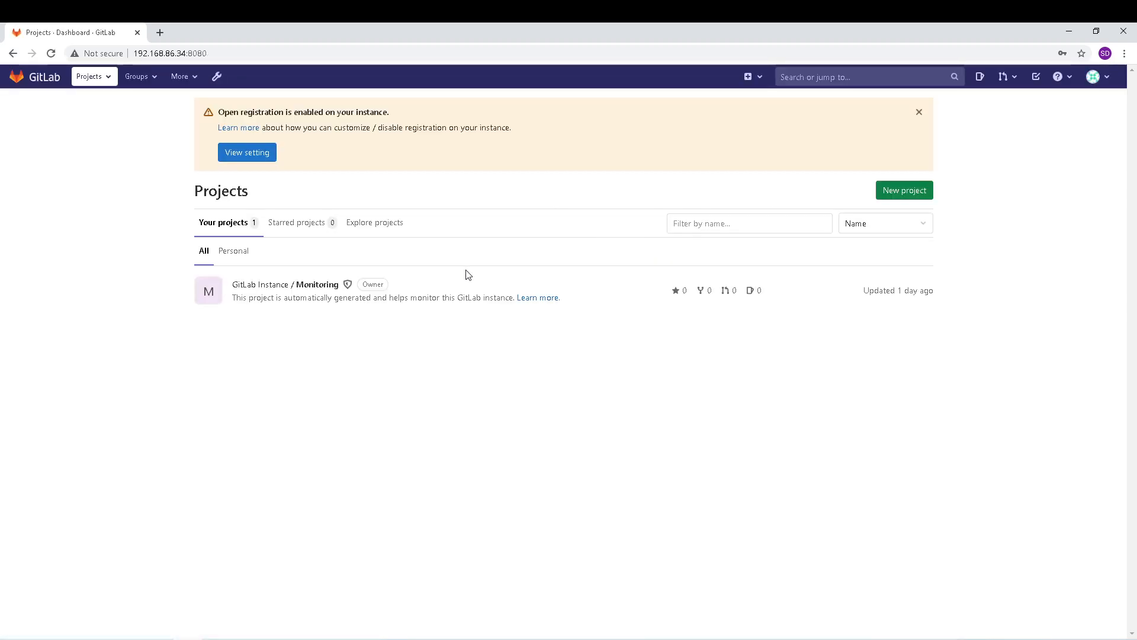
Step: Open the Developer user's page from the Admin Area Users list
click(188, 78)
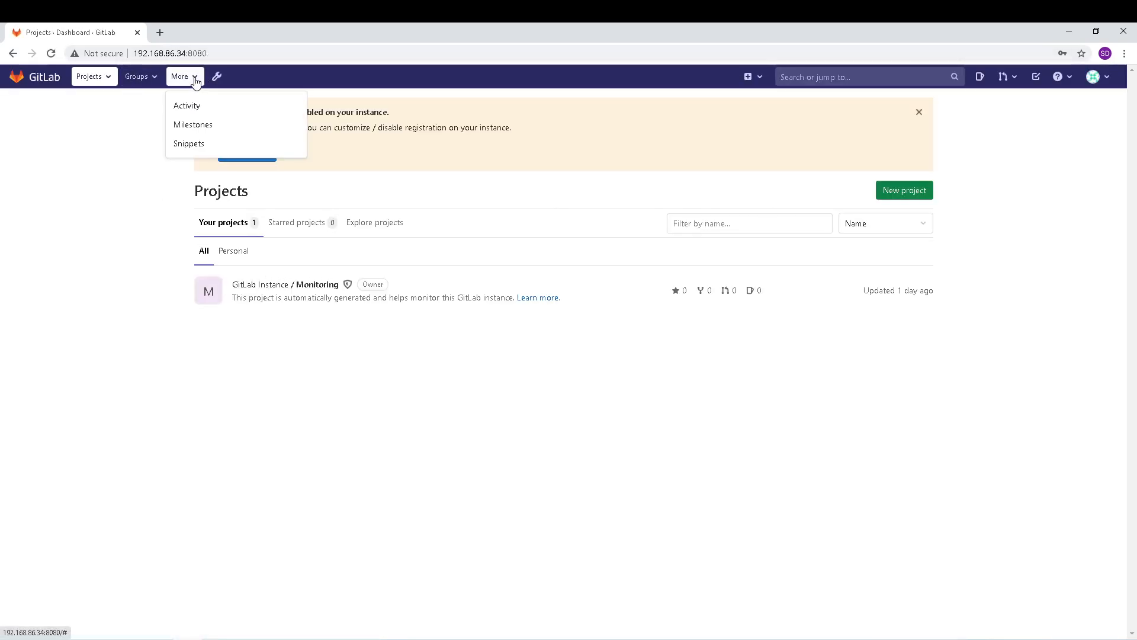
click(225, 81)
click(47, 207)
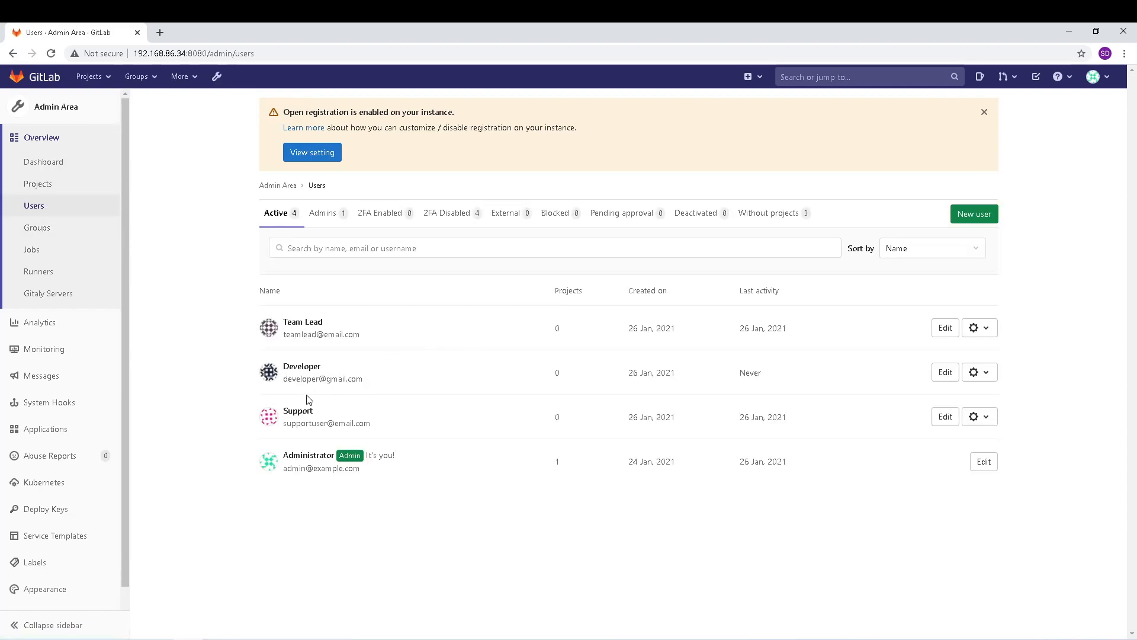
click(298, 367)
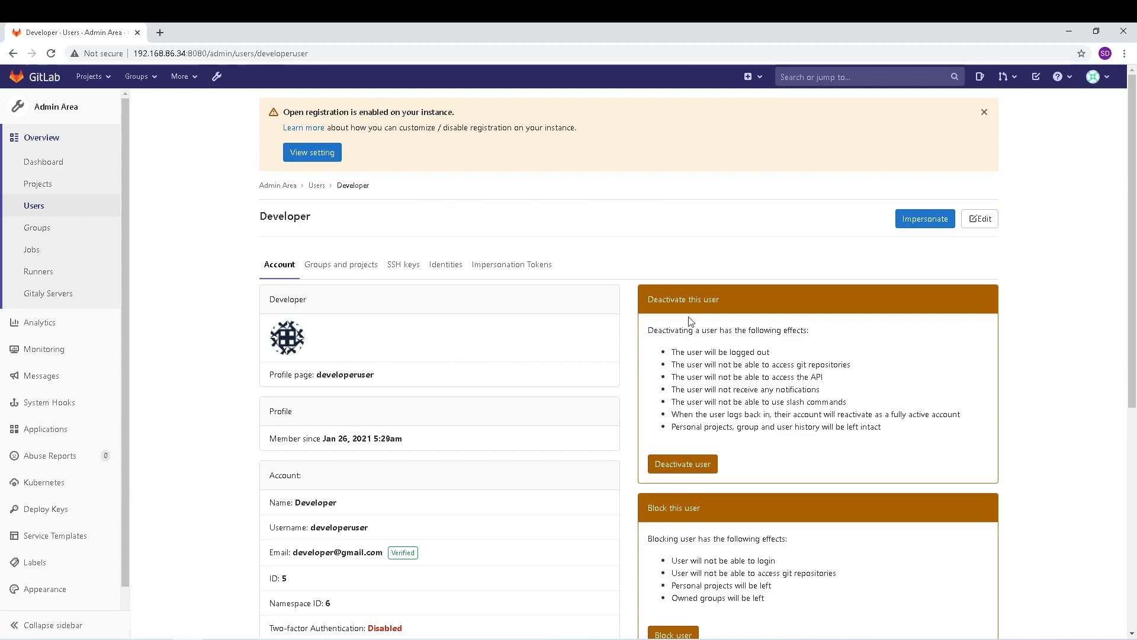
Step: Give the Developer user a new password, confirm it, and save the account
click(992, 231)
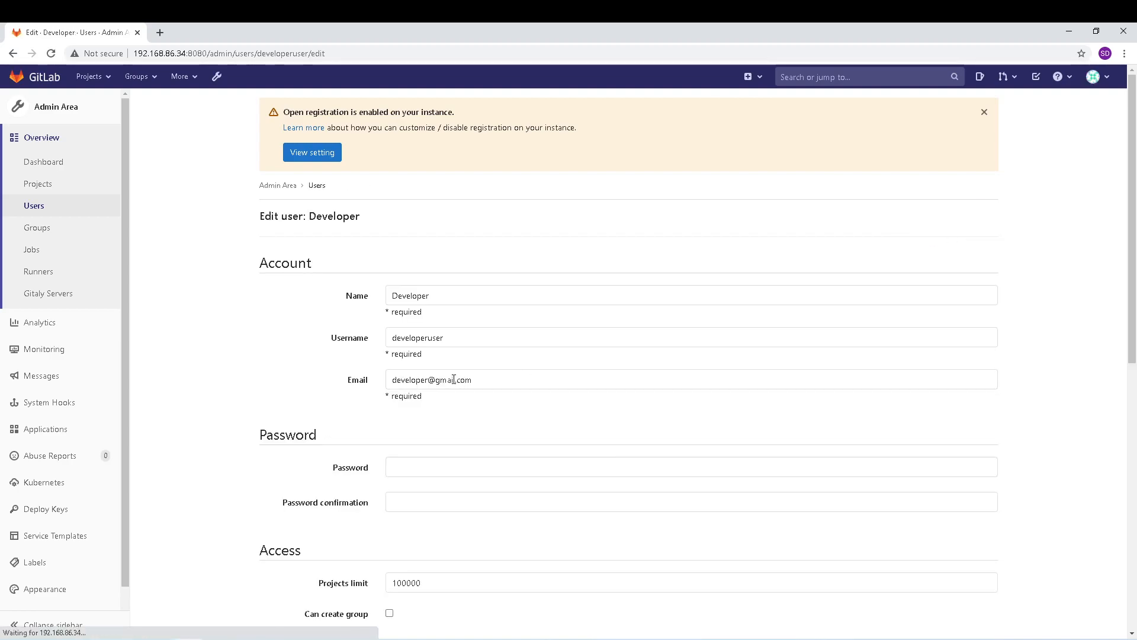
click(410, 462)
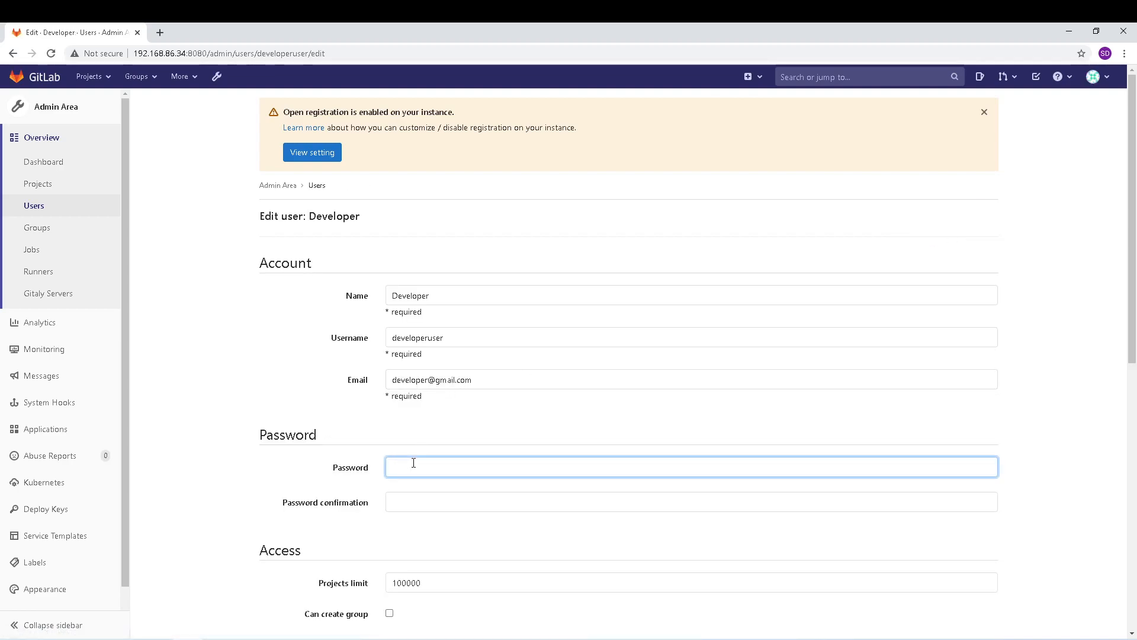
text(p••••••••)
key(Tab)
text(•••••••••)
scroll(325, 473, down, 9)
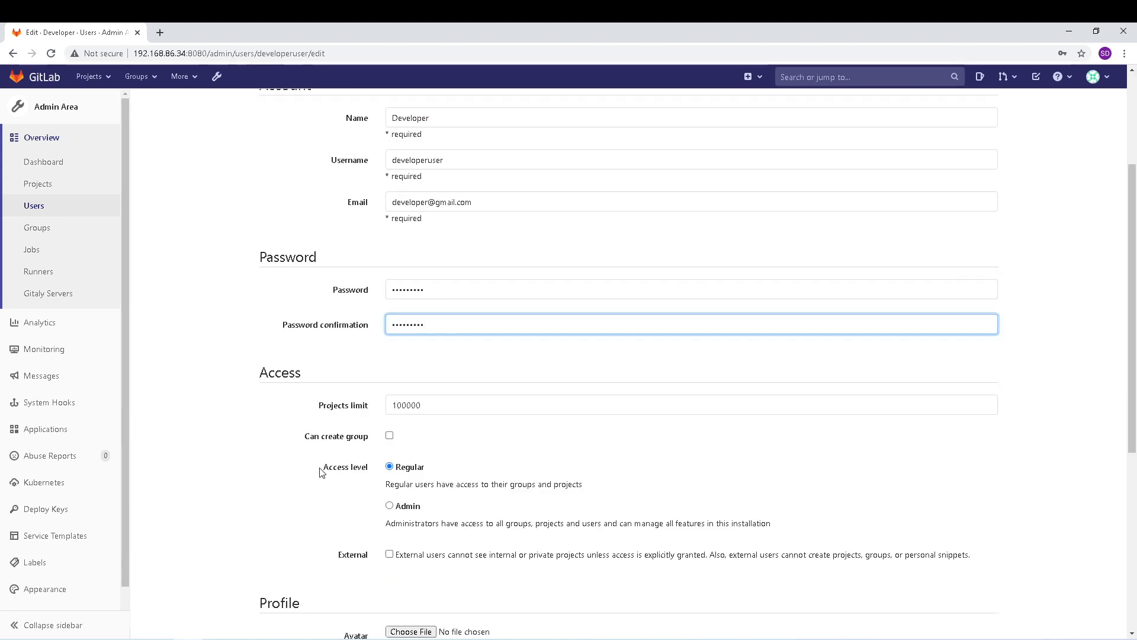
click(300, 569)
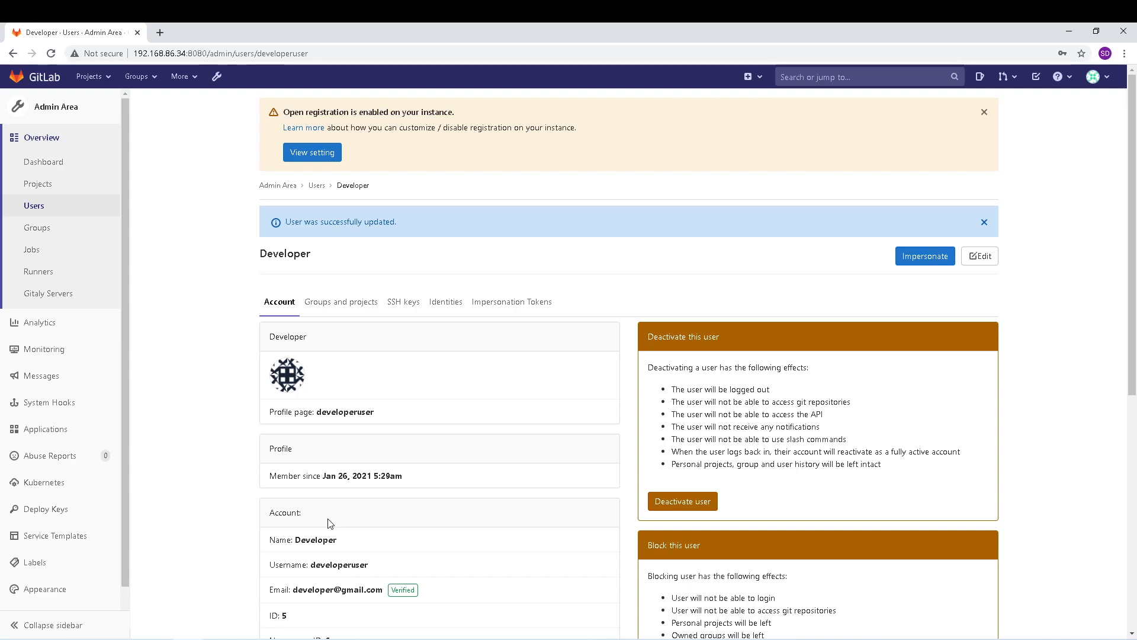
Step: Sign out of the administrator account and try signing in as 'developuser1'
click(1099, 77)
click(1018, 213)
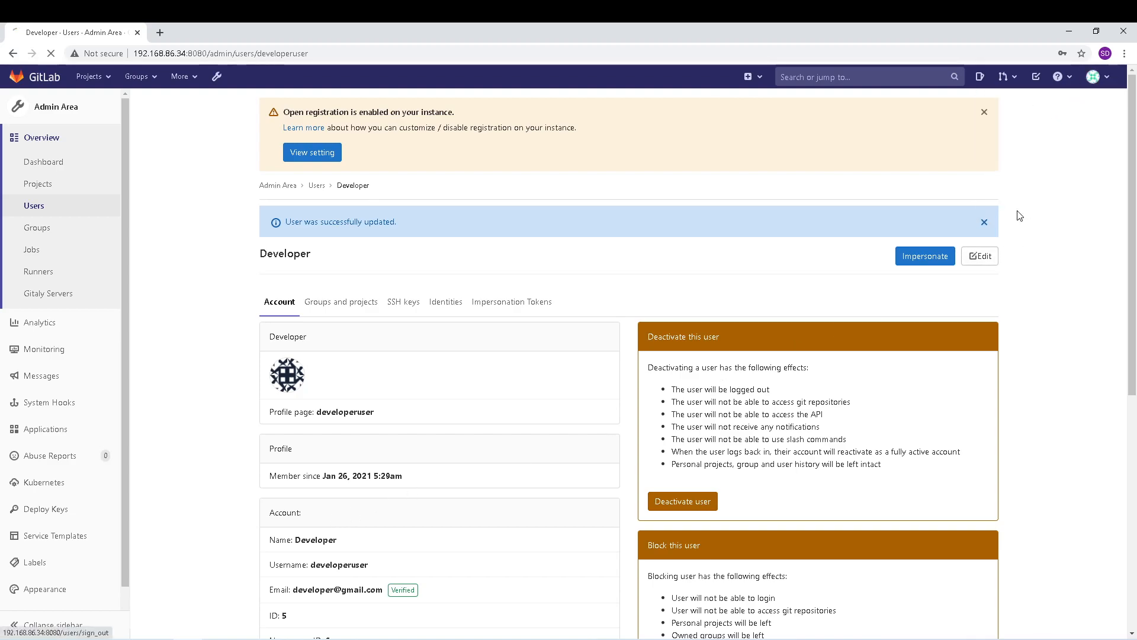
click(668, 217)
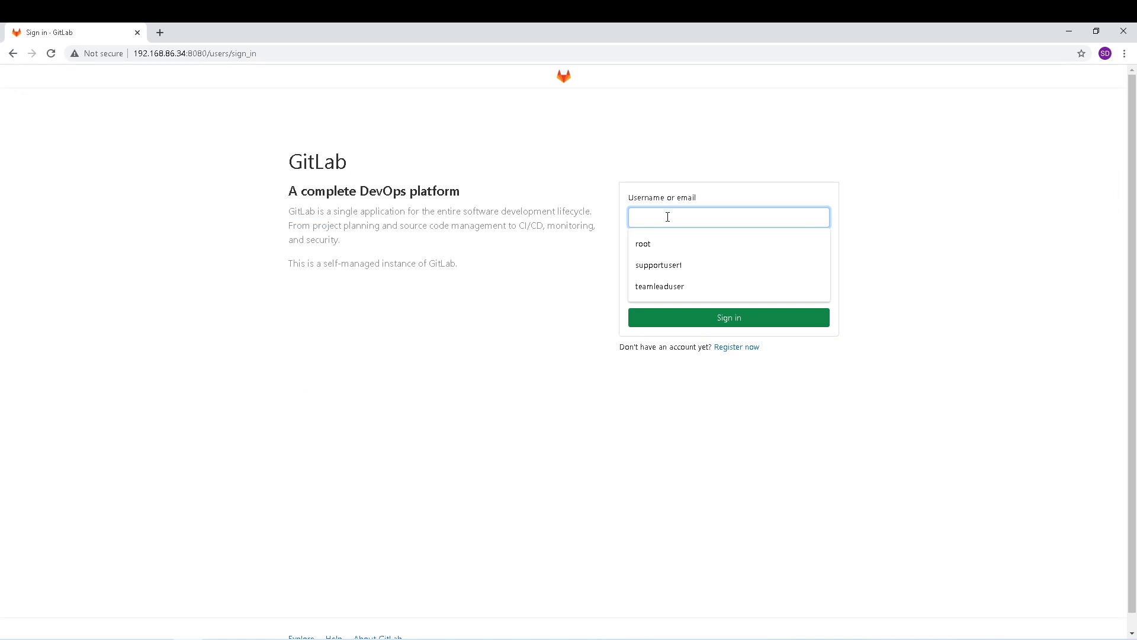
text(devel)
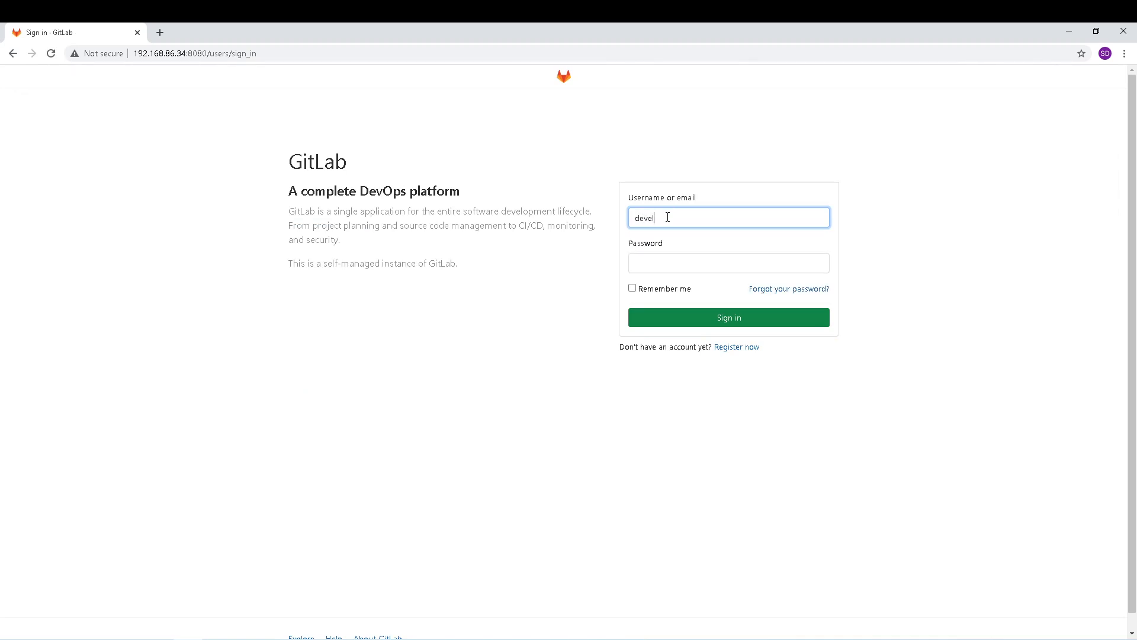
text(opuser1)
key(Tab)
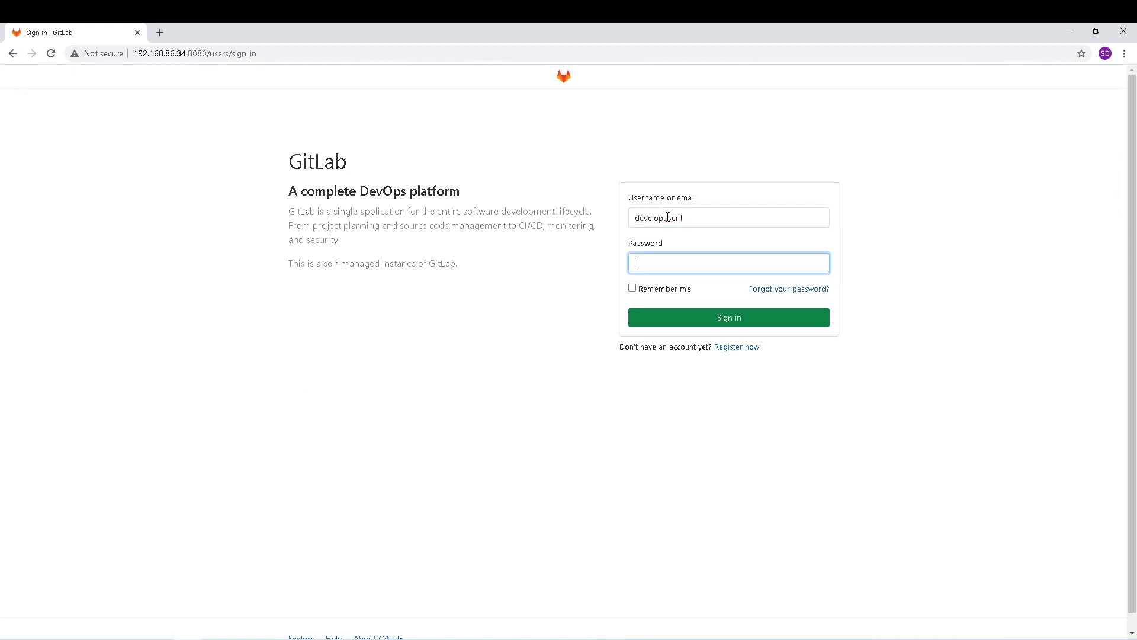
text(•••••••••)
click(733, 320)
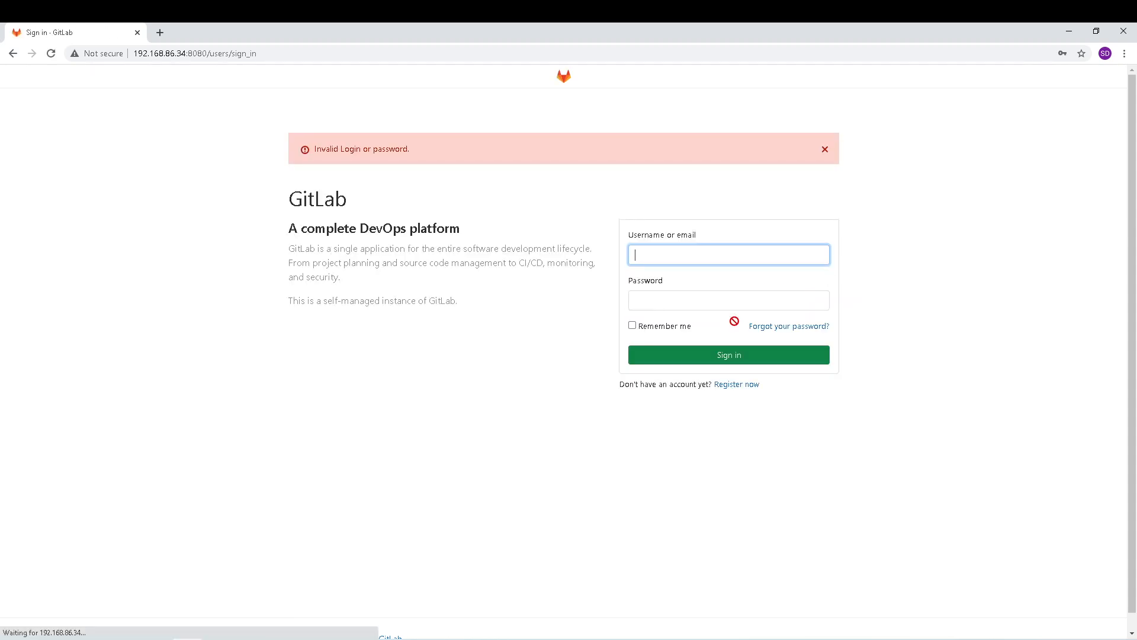
Step: Retry the developer sign-in with the corrected username; each attempt gives 'Invalid Login or password.'
click(687, 254)
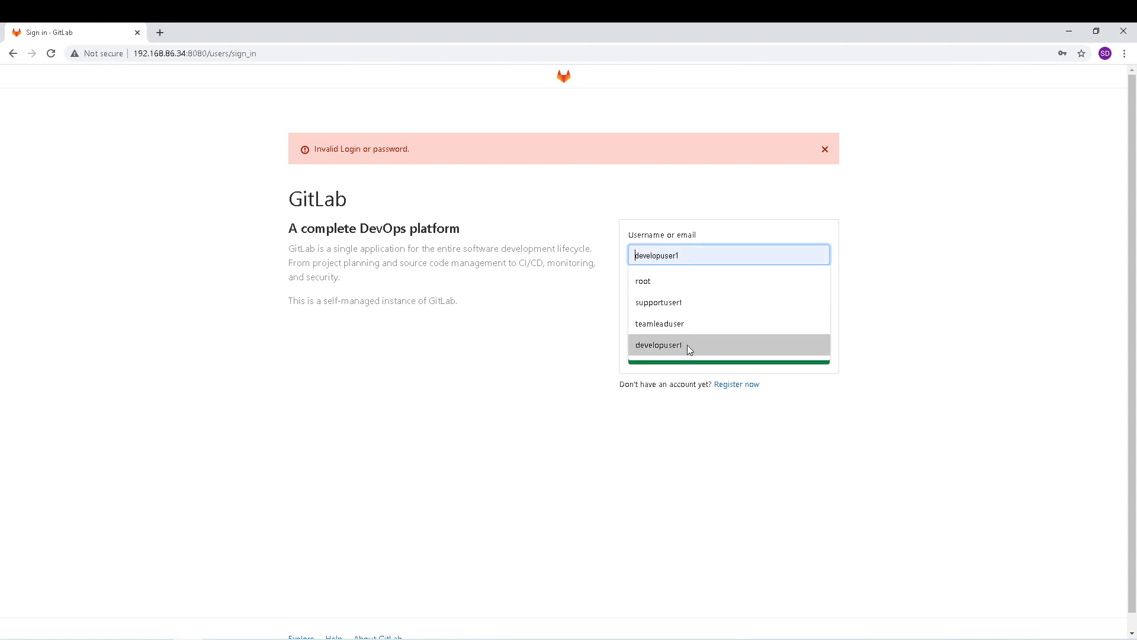
click(687, 345)
click(665, 255)
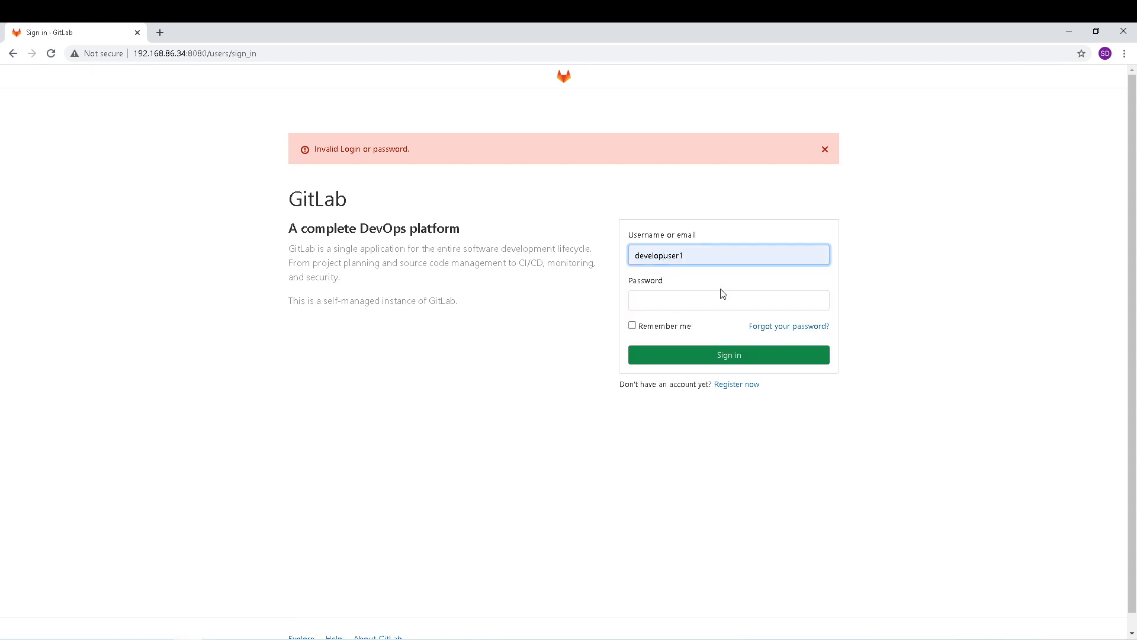
text(er)
click(677, 297)
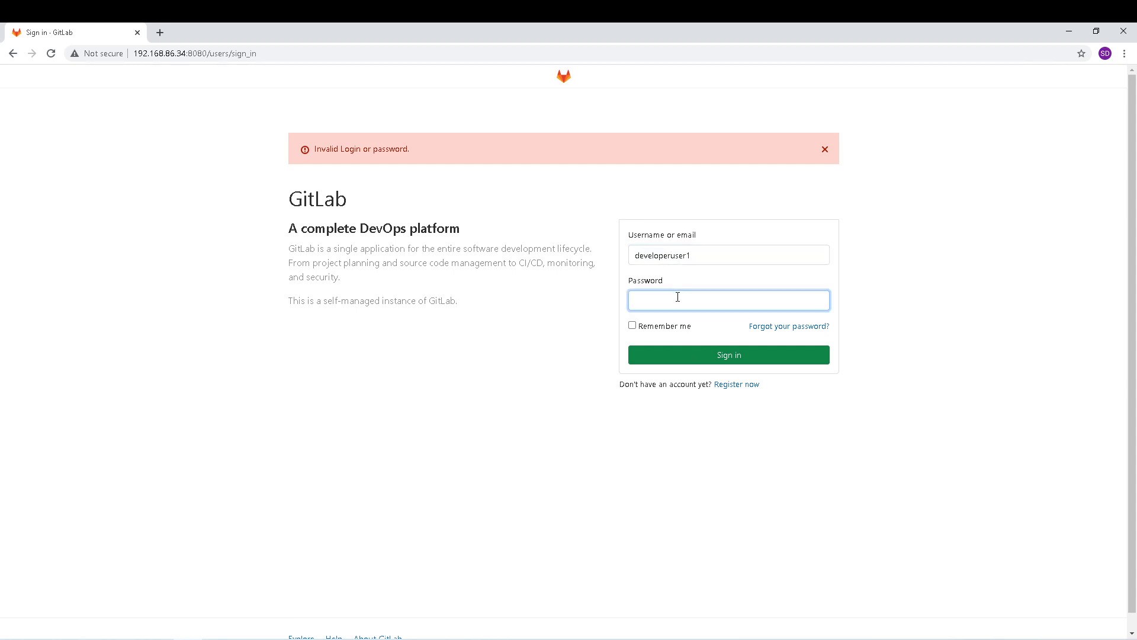
text(•••••••••)
click(728, 354)
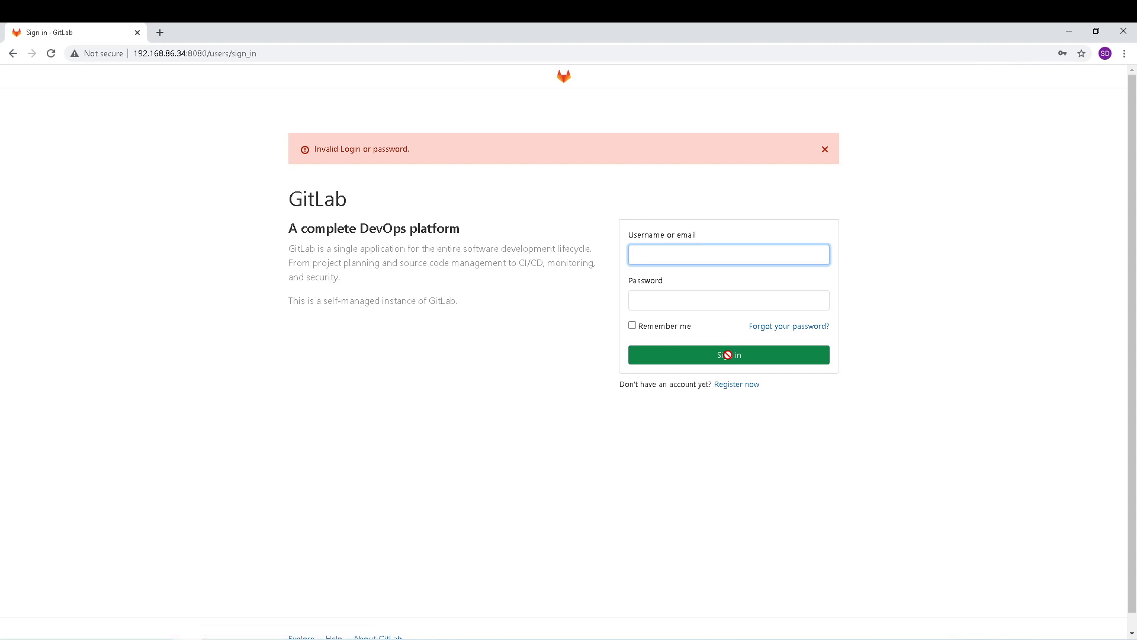
click(680, 256)
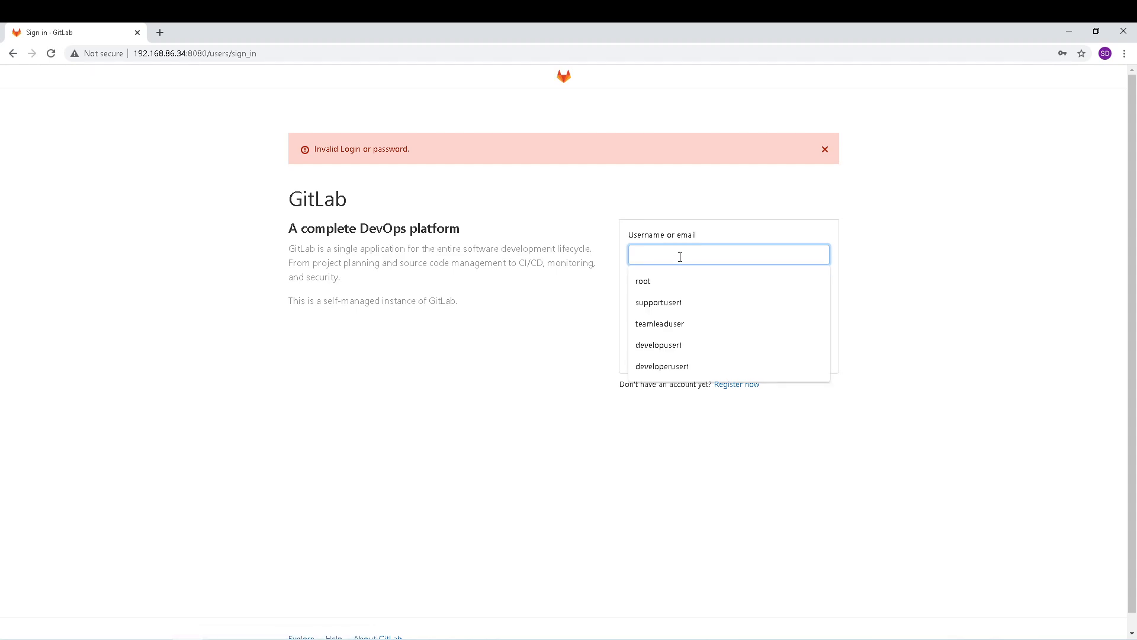
click(691, 365)
click(676, 300)
text(•••••••)
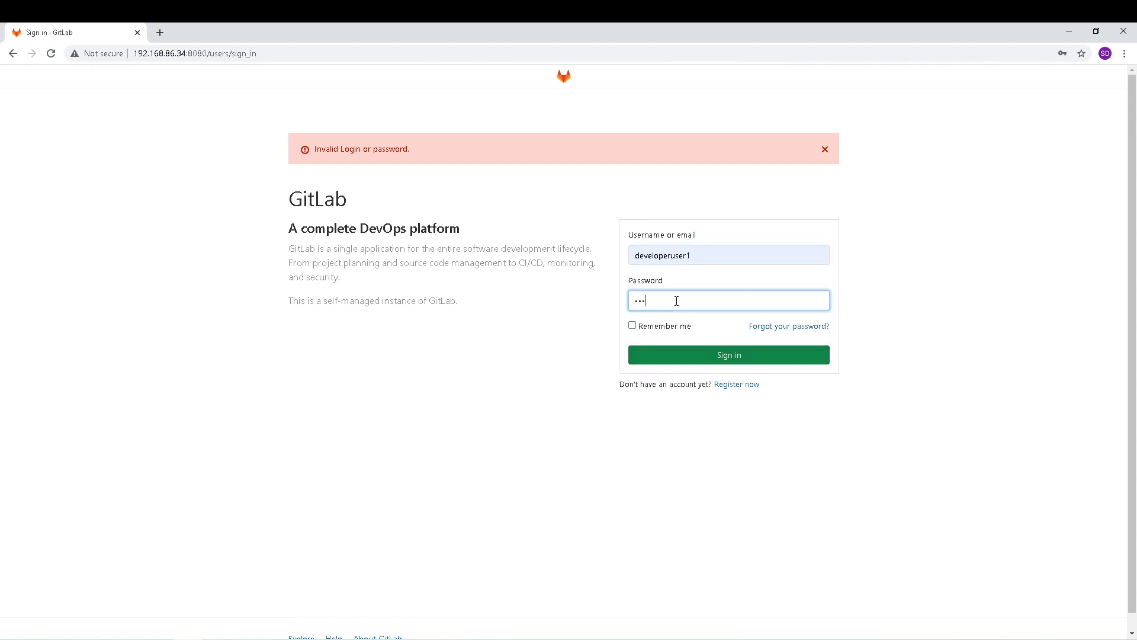
text(••)
click(722, 355)
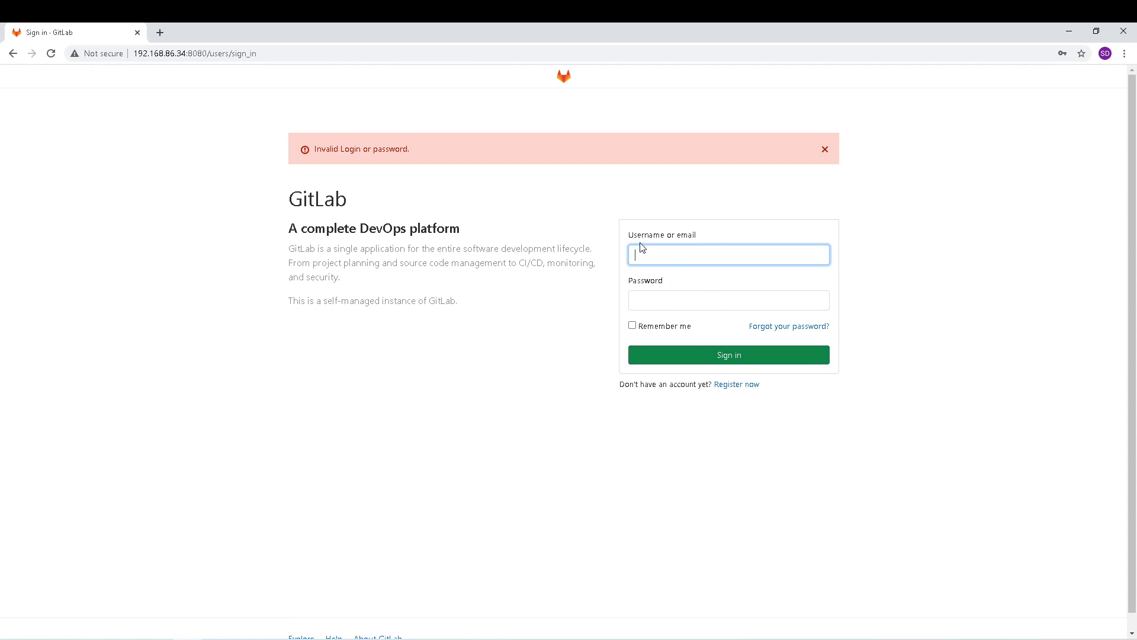
Step: Sign back in with the administrator account
click(651, 255)
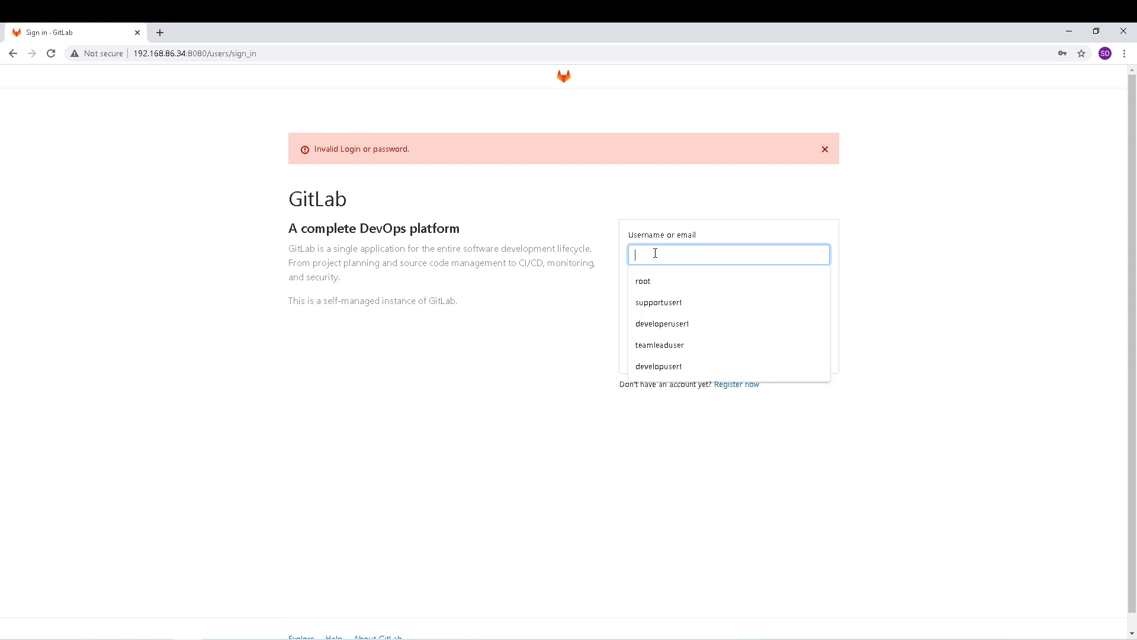
click(652, 282)
click(653, 295)
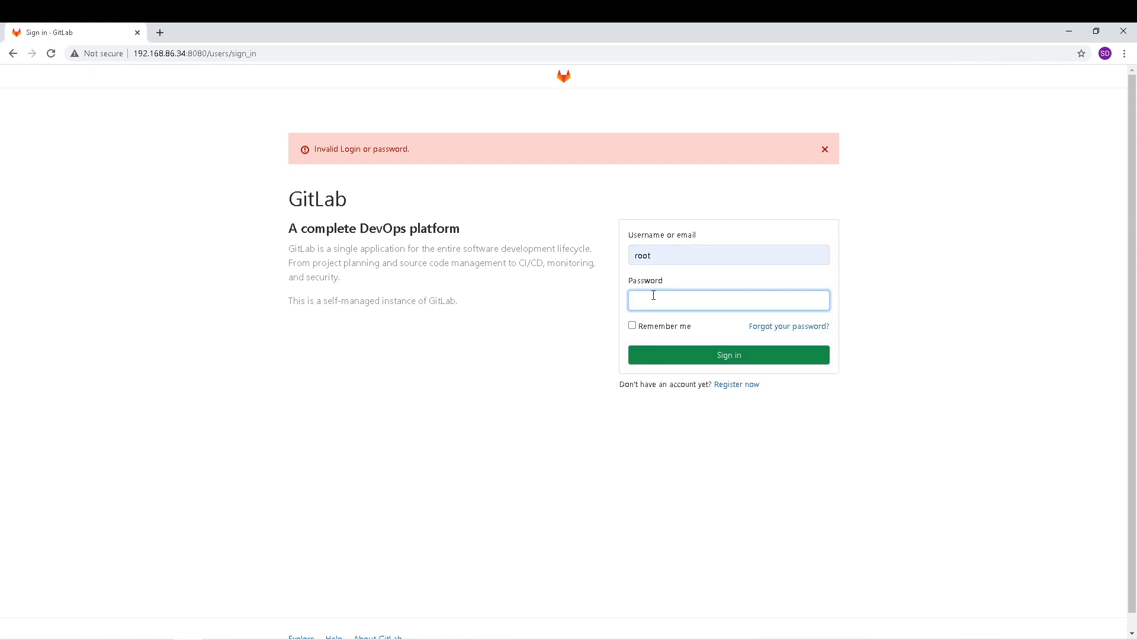
text(•••••••••)
key(Return)
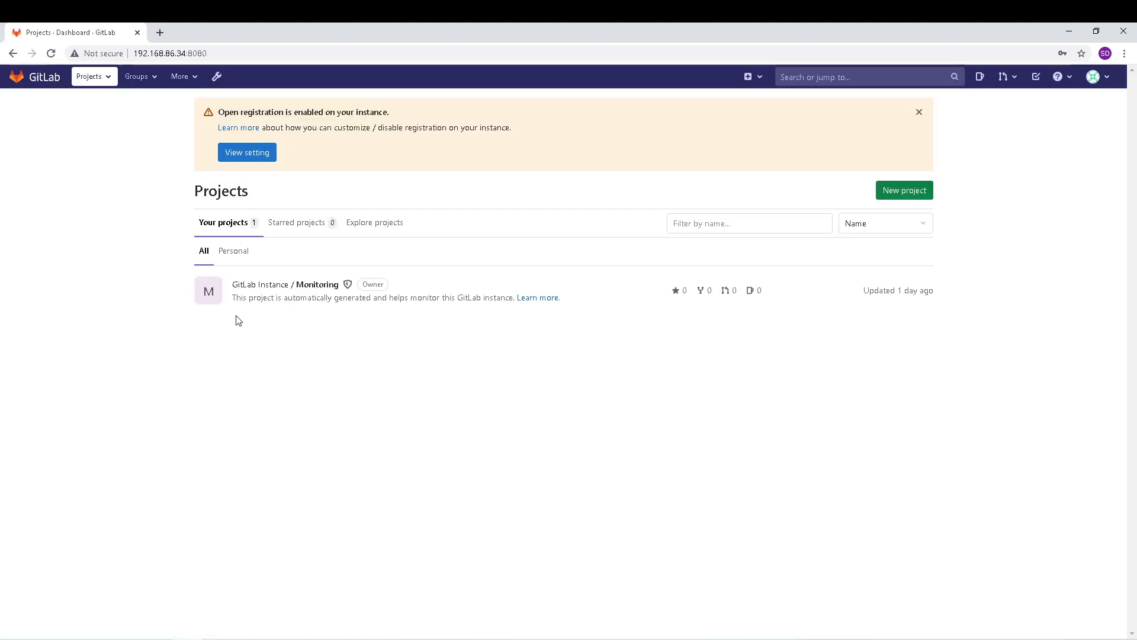
Step: Open the Developer user's edit page from the Admin Area users list
click(216, 78)
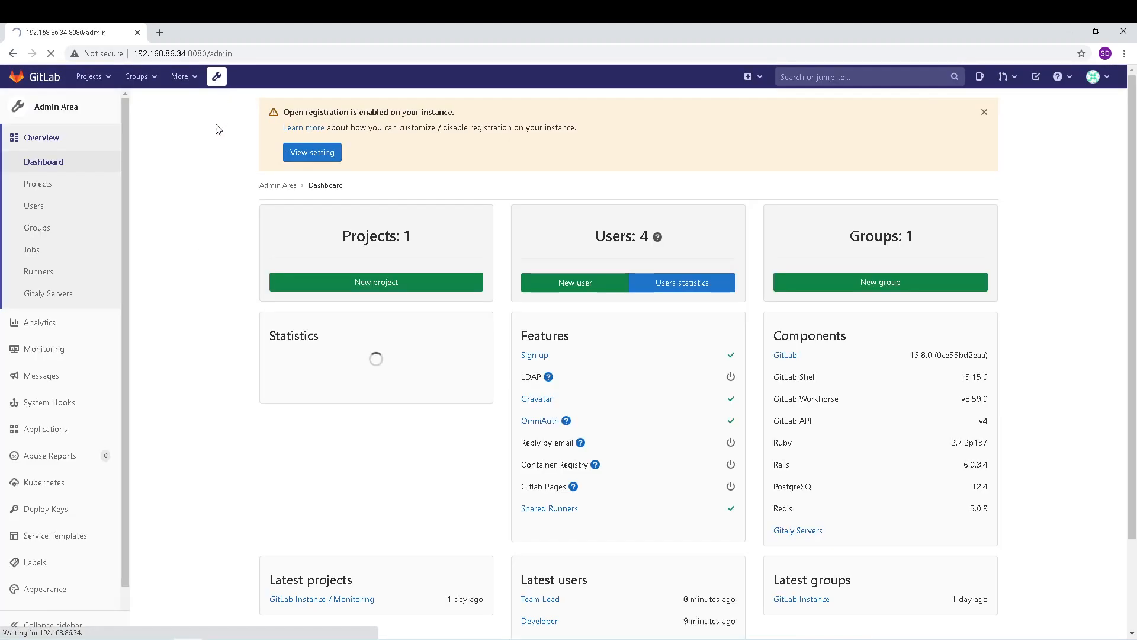
click(45, 212)
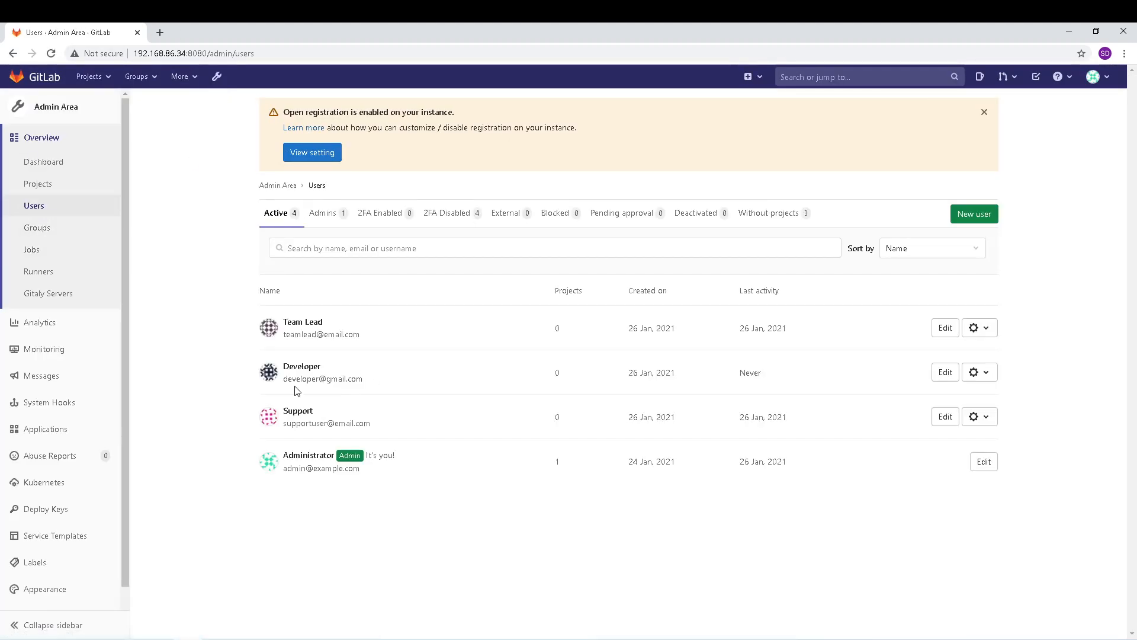
mouse_move(299, 370)
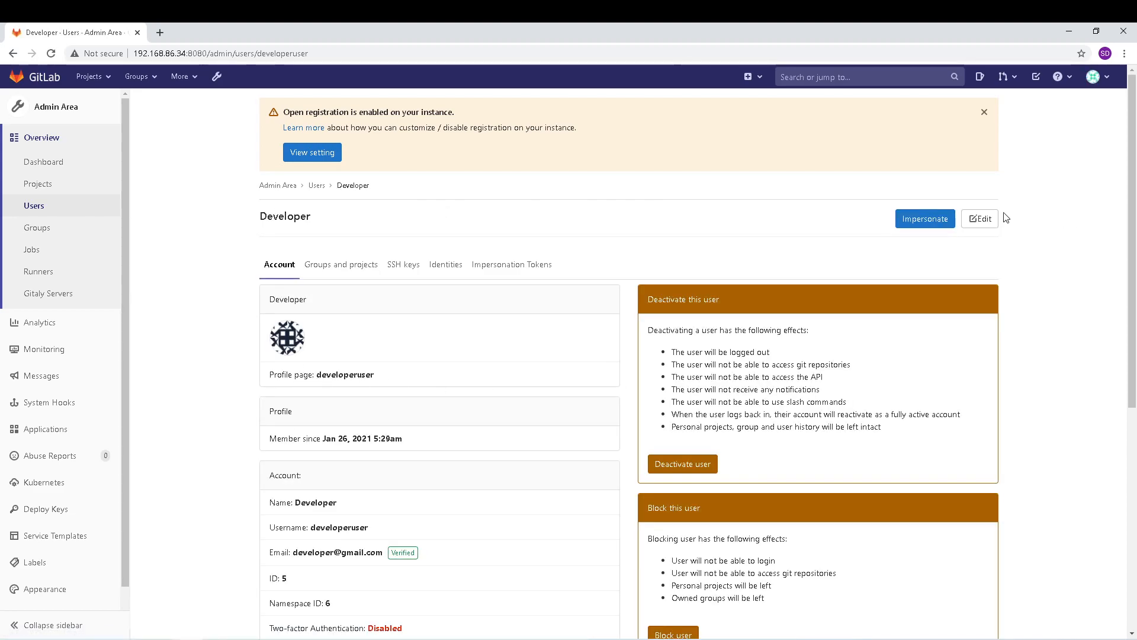
click(993, 218)
Step: Enter and confirm a new password for the Developer user, then save changes
click(410, 471)
text(developer)
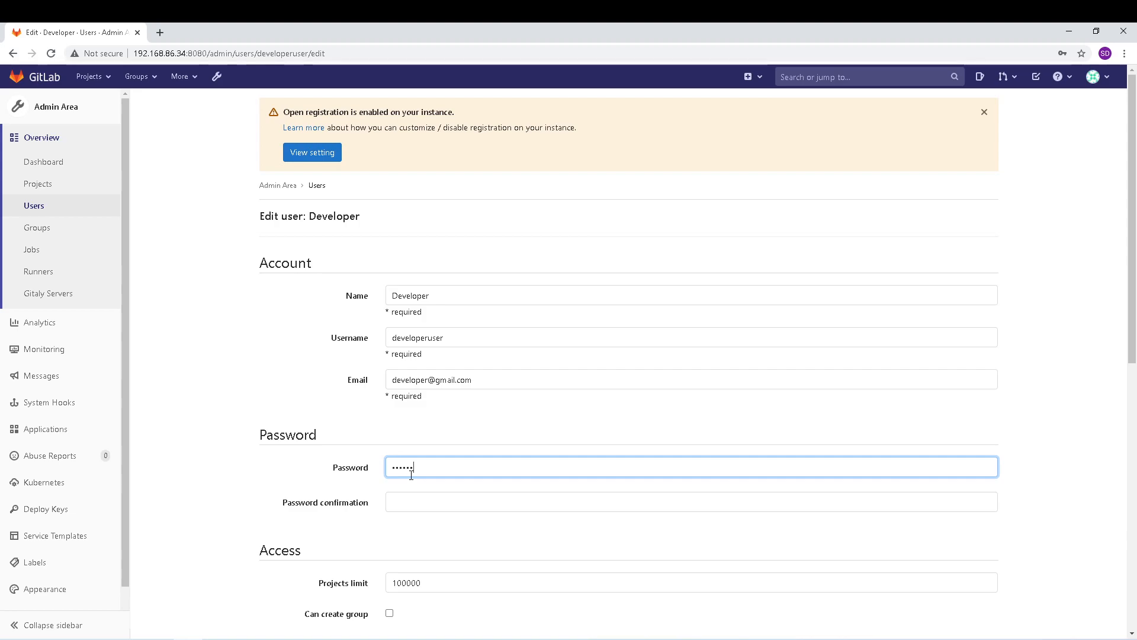
key(Tab)
text(deve)
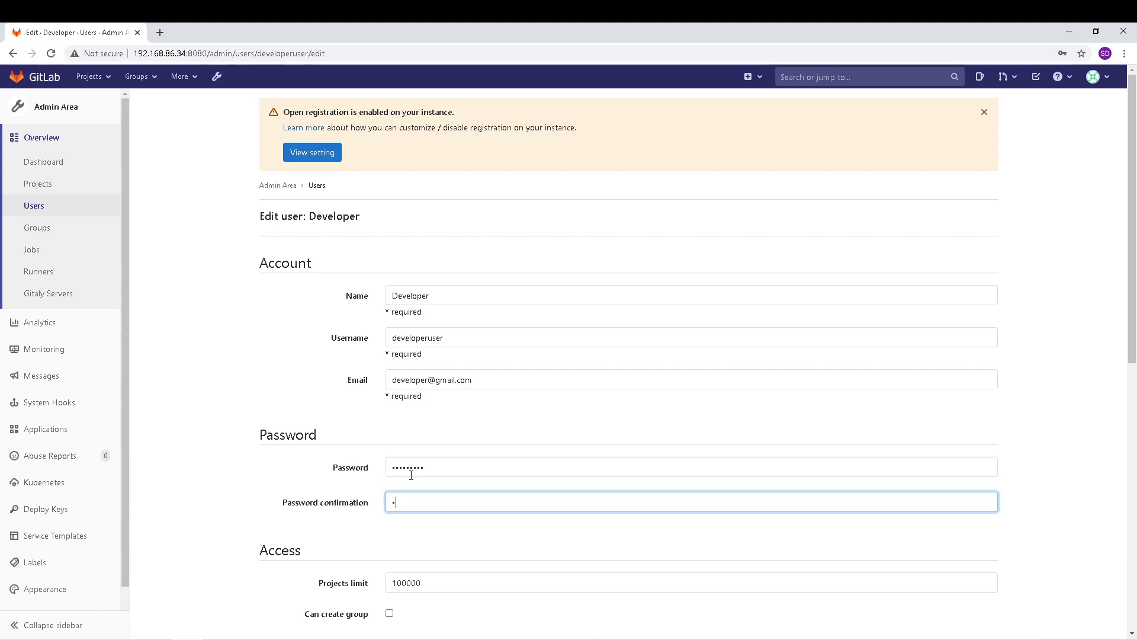
text(loper)
scroll(411, 474, down, 10)
click(298, 569)
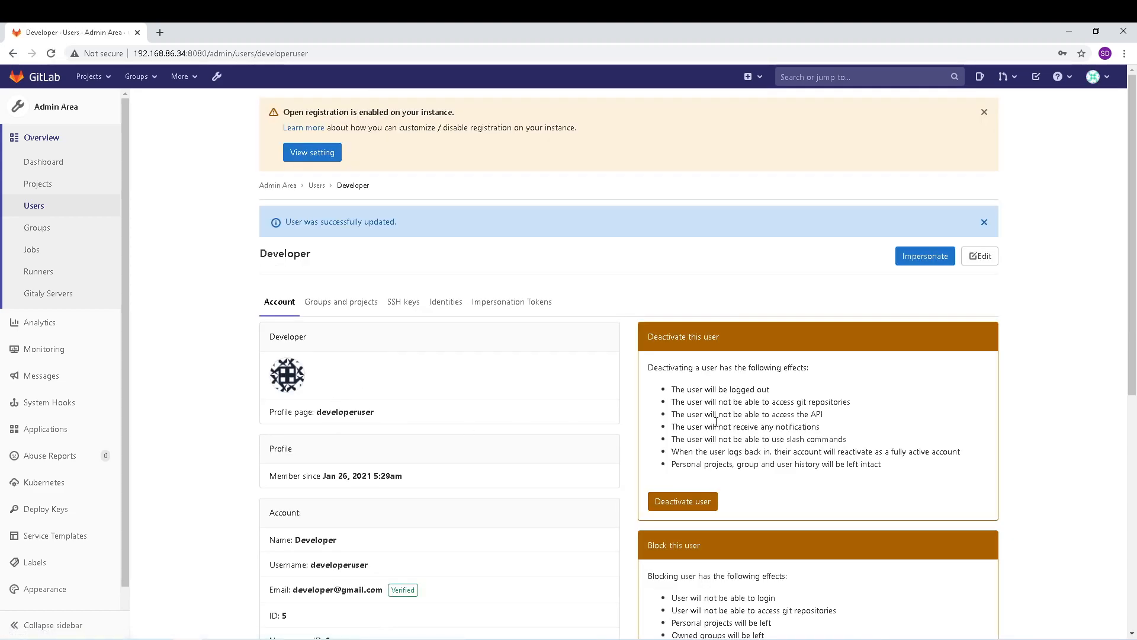
click(1108, 84)
Step: Sign out and fill the suggested 'developeruser' username, then select it for replacement
click(991, 208)
click(663, 215)
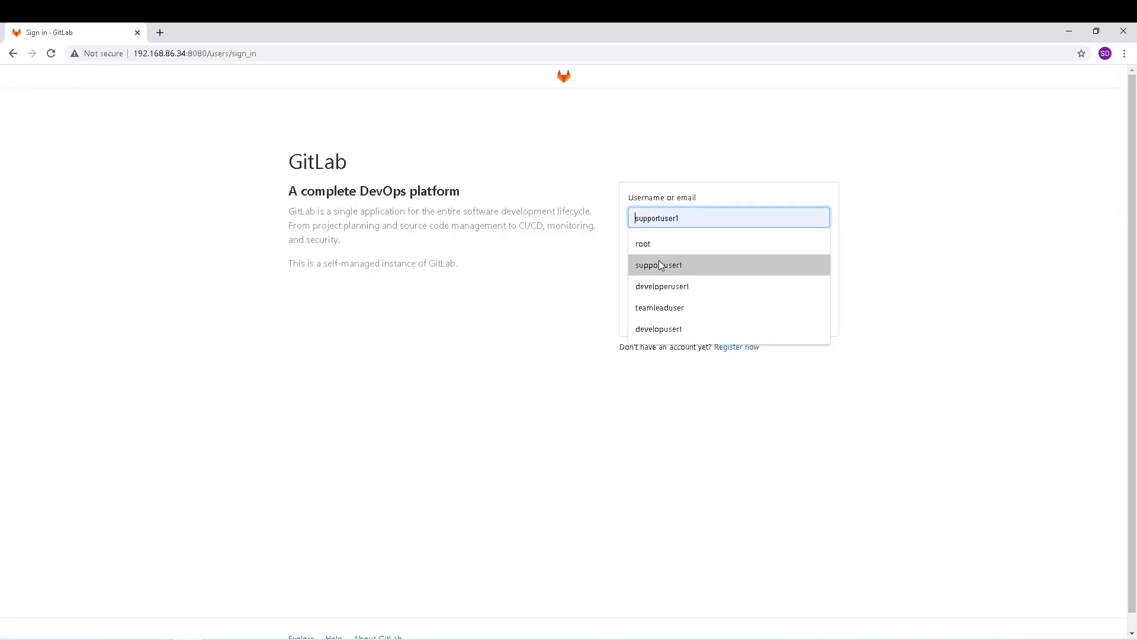
text(d)
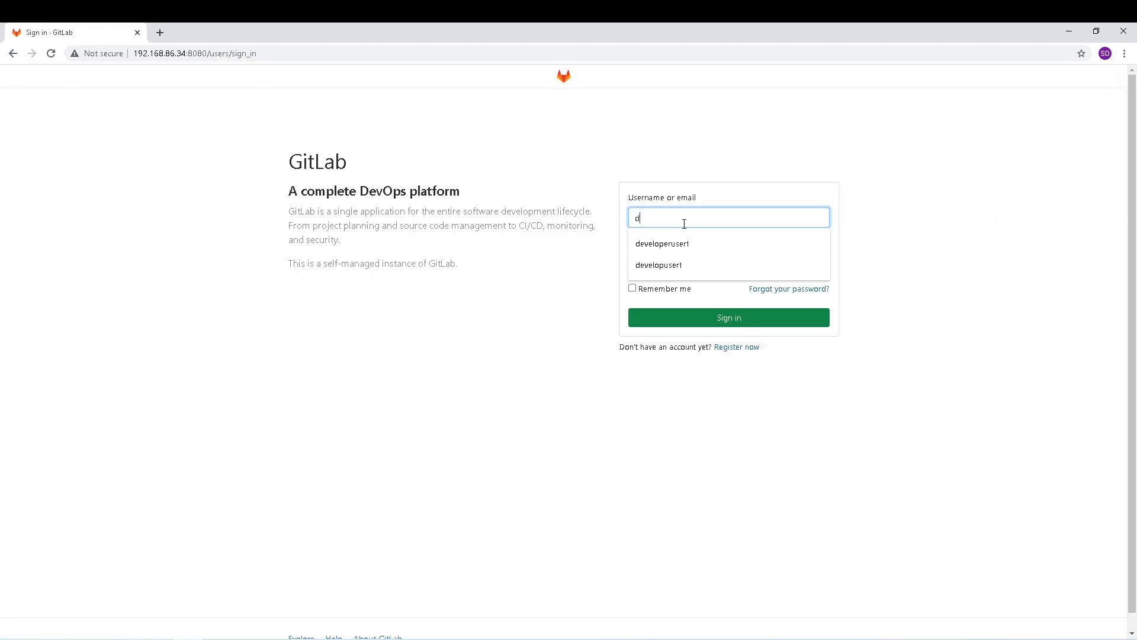
text(eveloper)
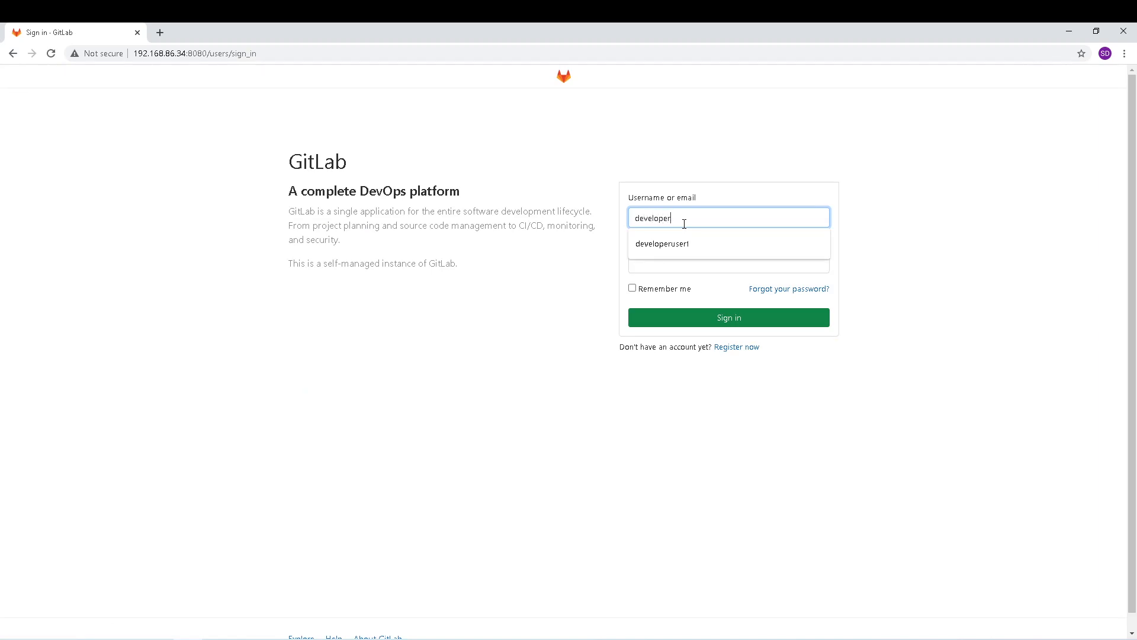
text(user)
key(Down)
key(Return)
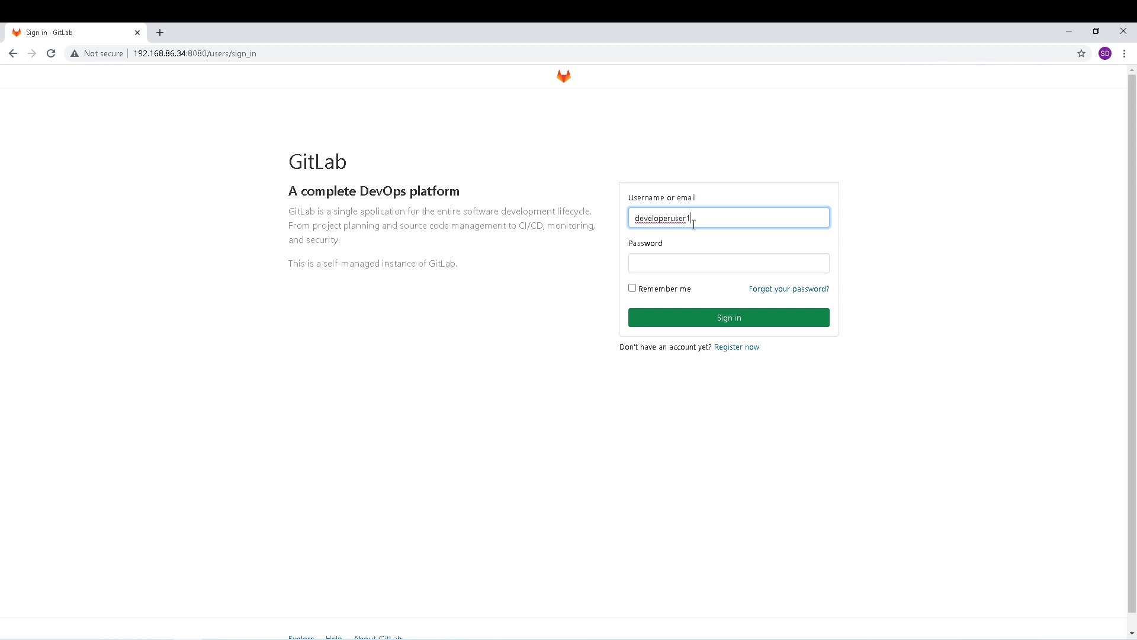
drag(706, 221, 626, 224)
Step: Sign in as root with the administrator password
text(root)
key(Tab)
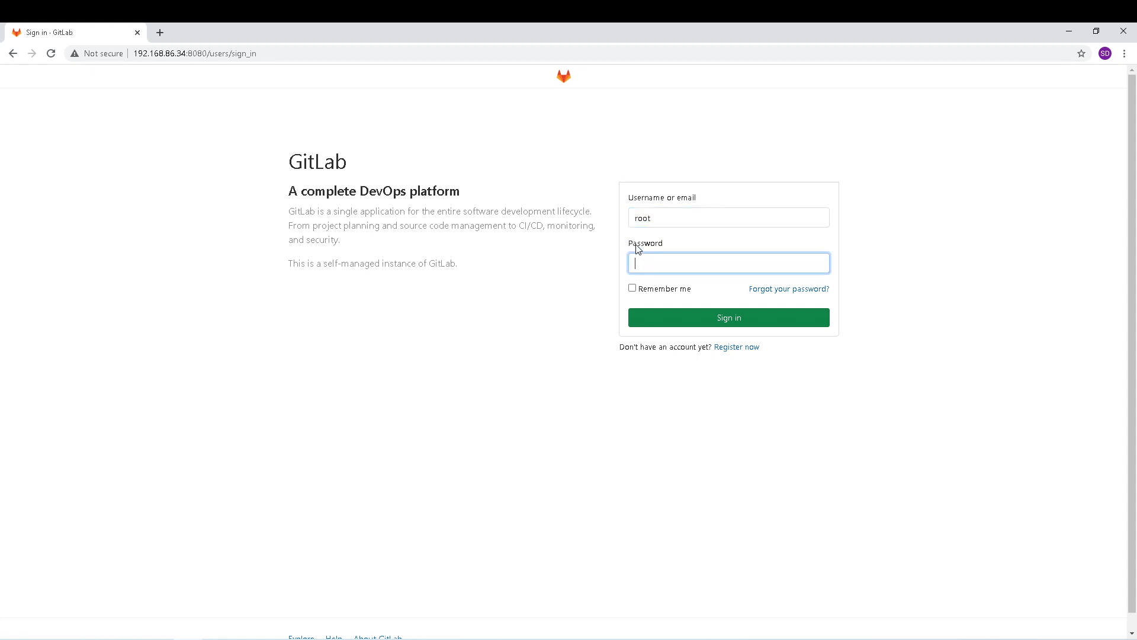
text(**********)
click(705, 318)
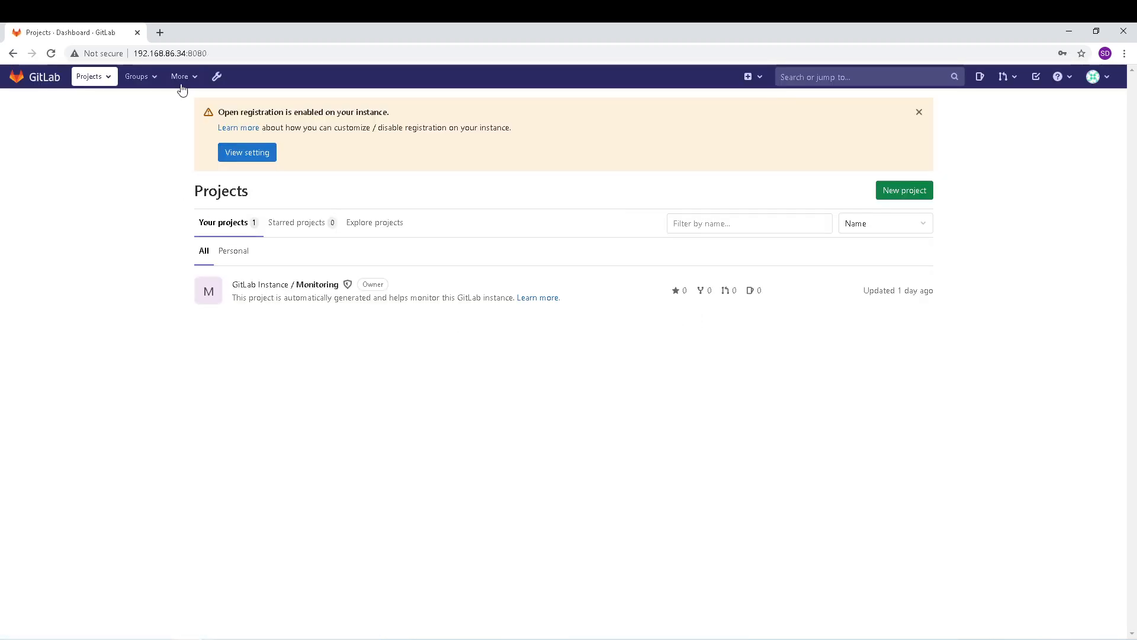
Step: Open the Developer user's Admin Area details and select its exact username
click(217, 76)
click(39, 215)
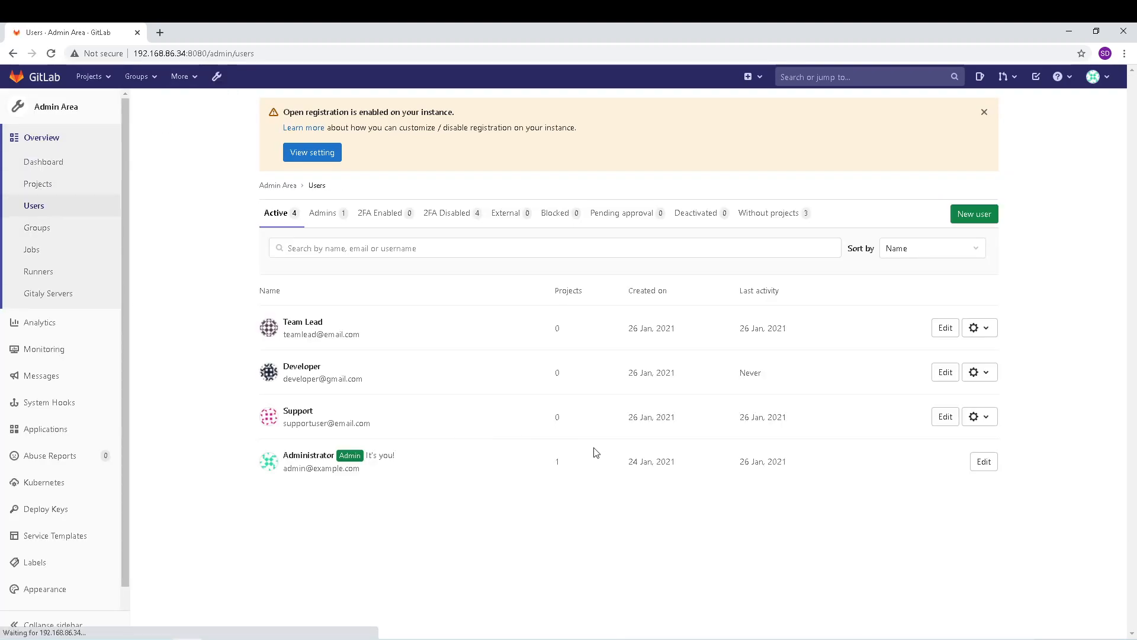
click(293, 371)
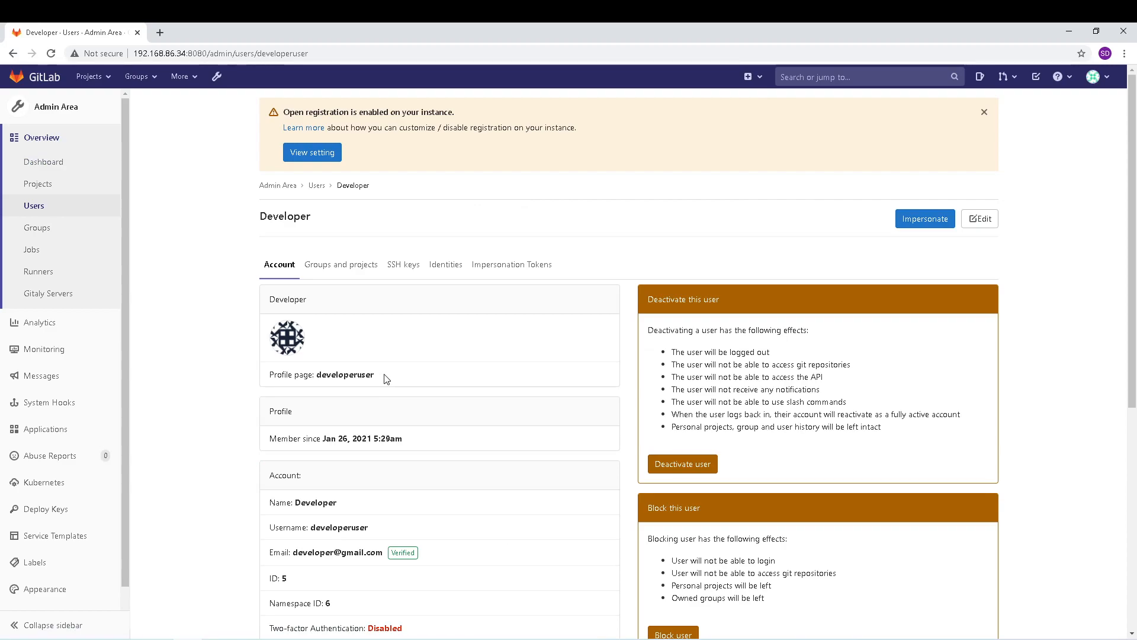
drag(377, 377, 317, 371)
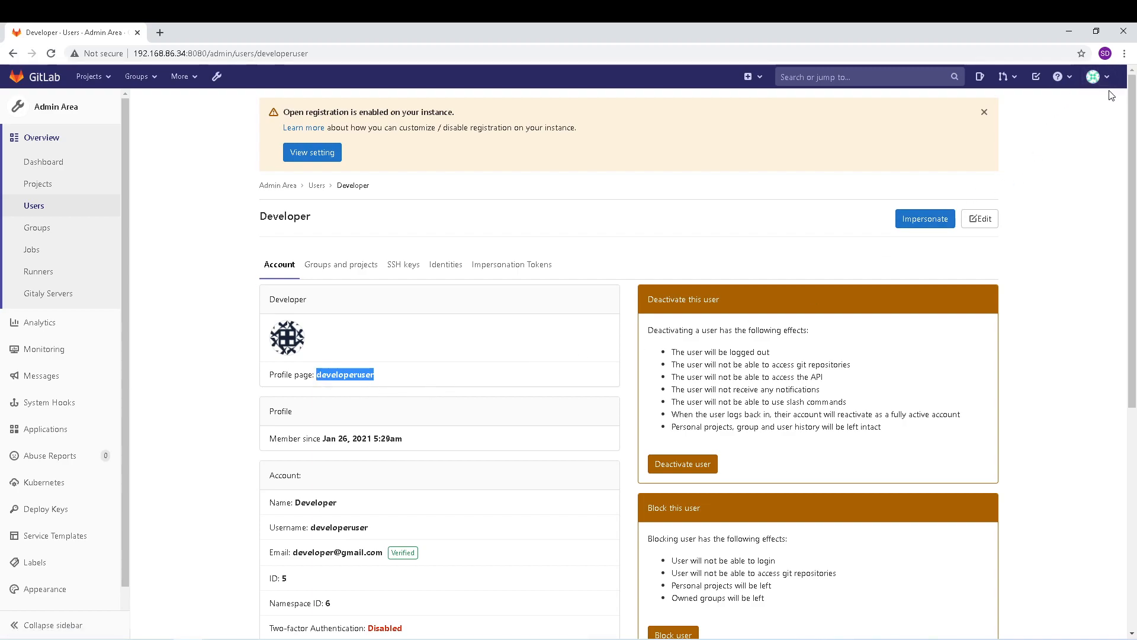
click(1095, 77)
Step: Sign out and sign in as 'developeruser' with its current password
click(1008, 208)
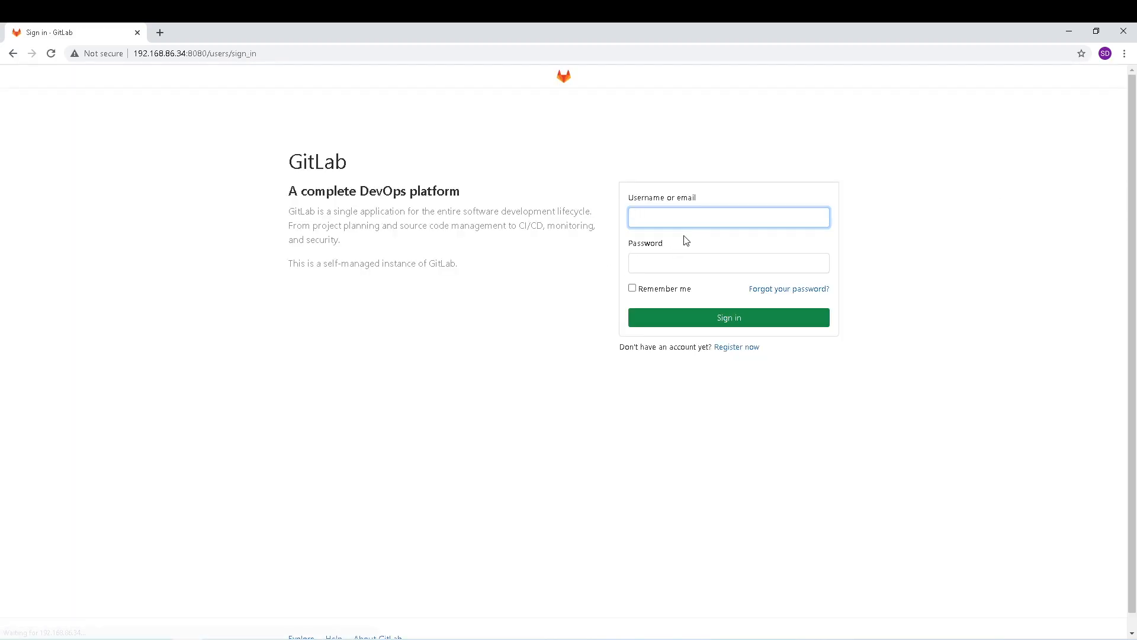
text(developeruser)
click(671, 266)
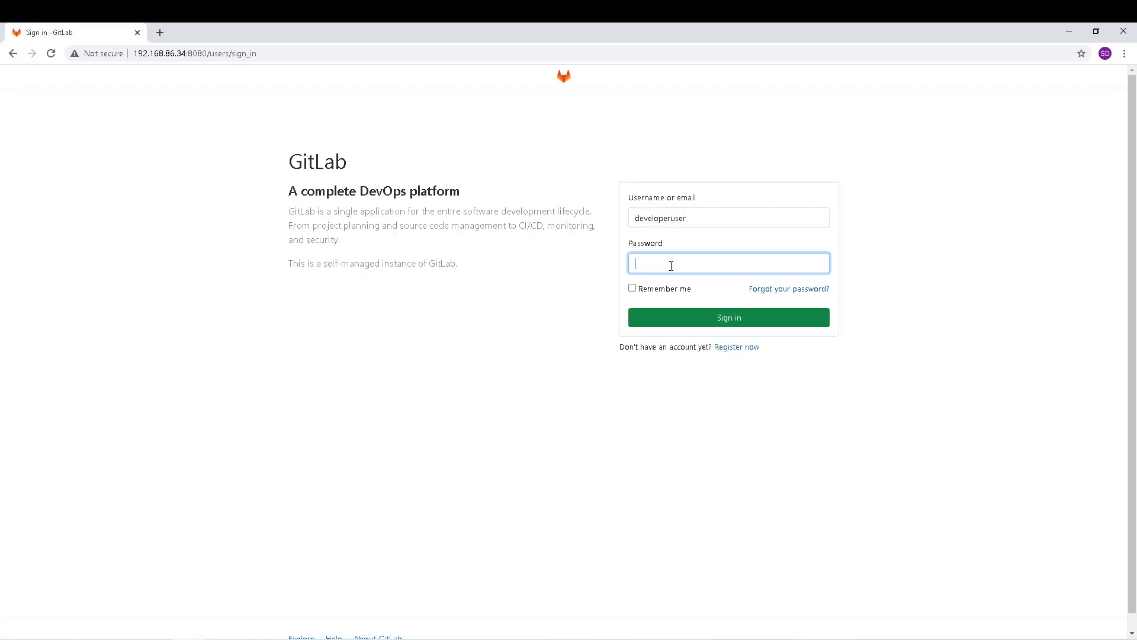
text(**********)
click(729, 318)
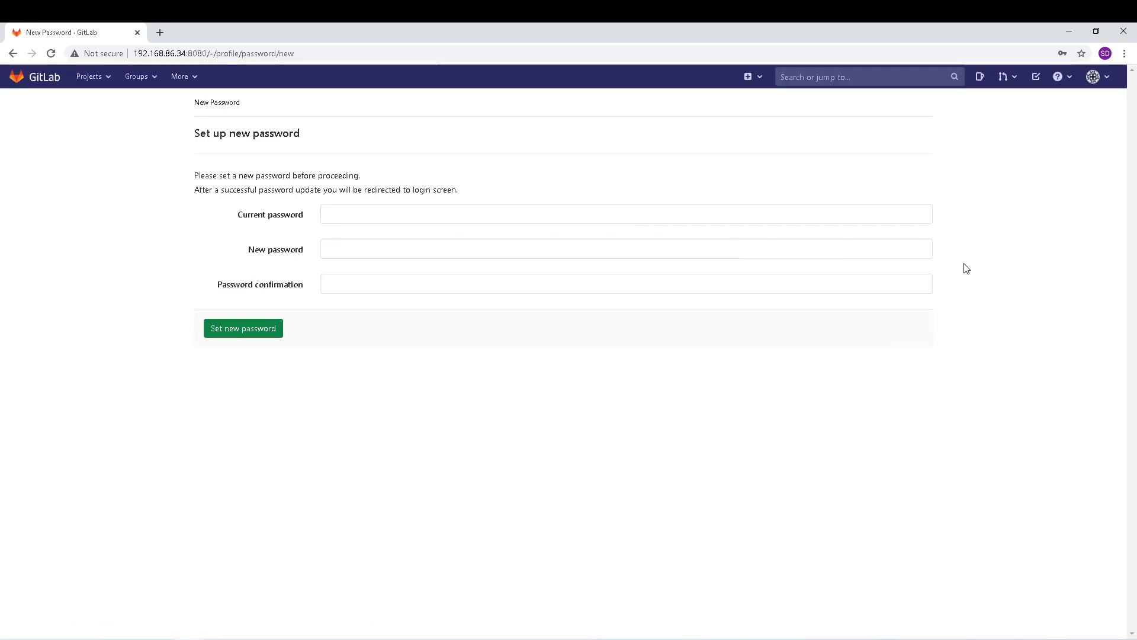
Step: Fill in the current password, new password and its confirmation
click(347, 213)
text(*********)
key(Tab)
text(*********)
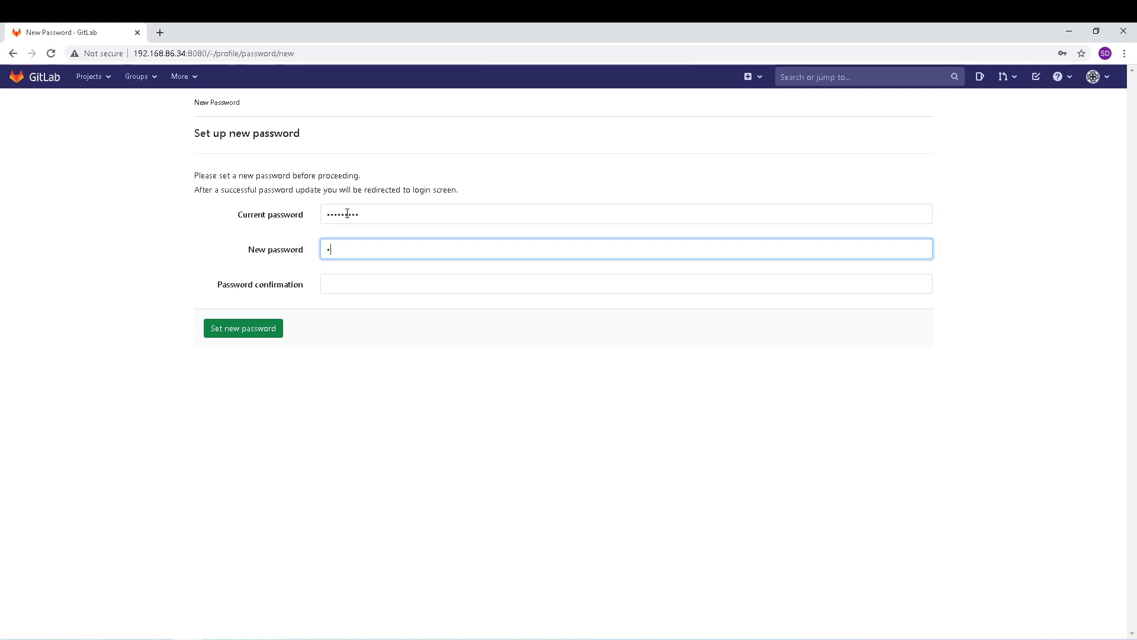
key(Tab)
text(*********)
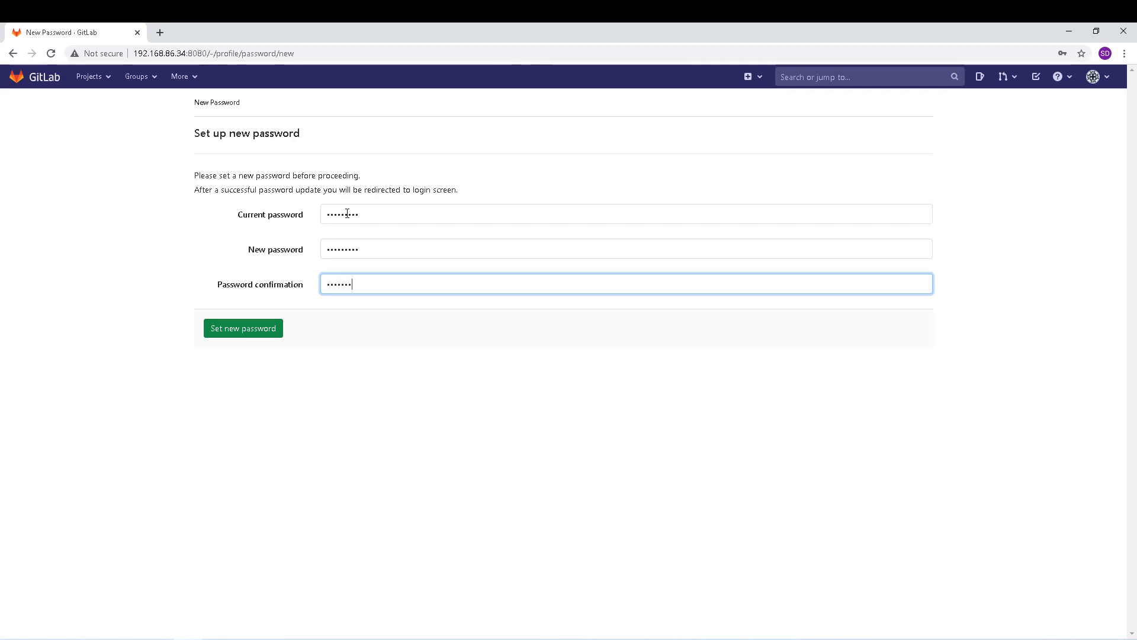
Step: Save the developer's new password and sign in again using it
click(267, 335)
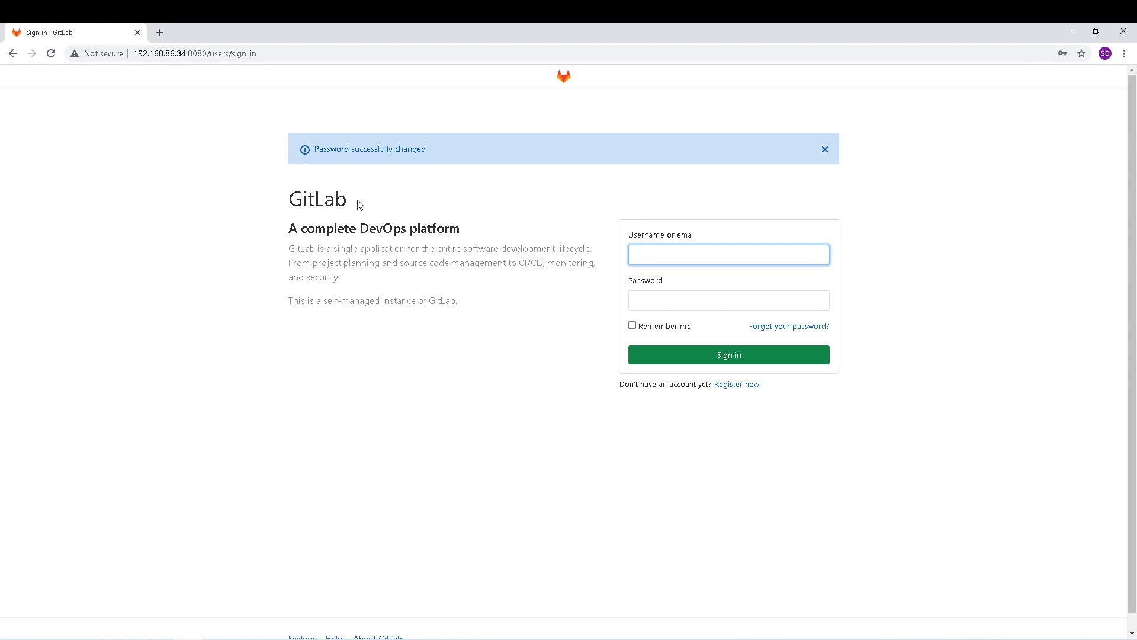
click(647, 248)
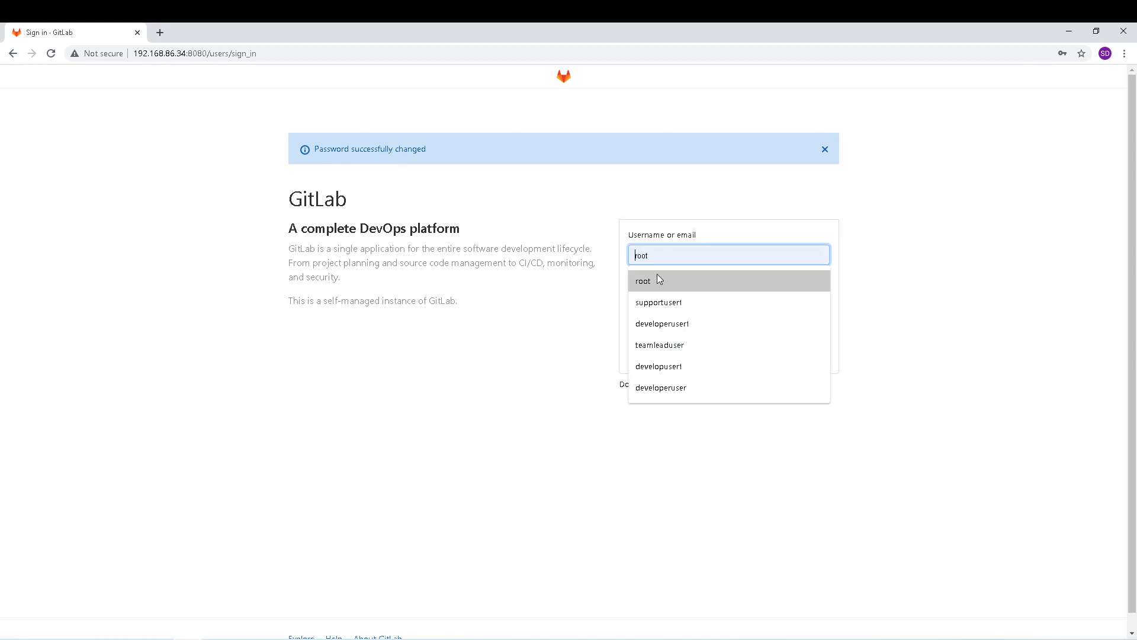
click(667, 389)
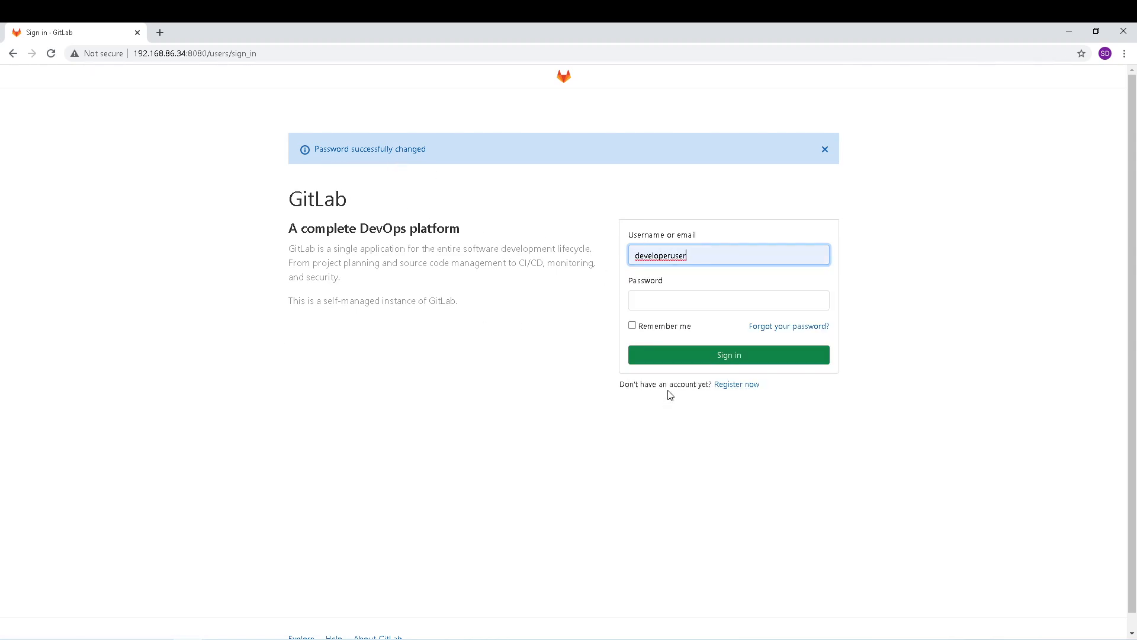
click(654, 300)
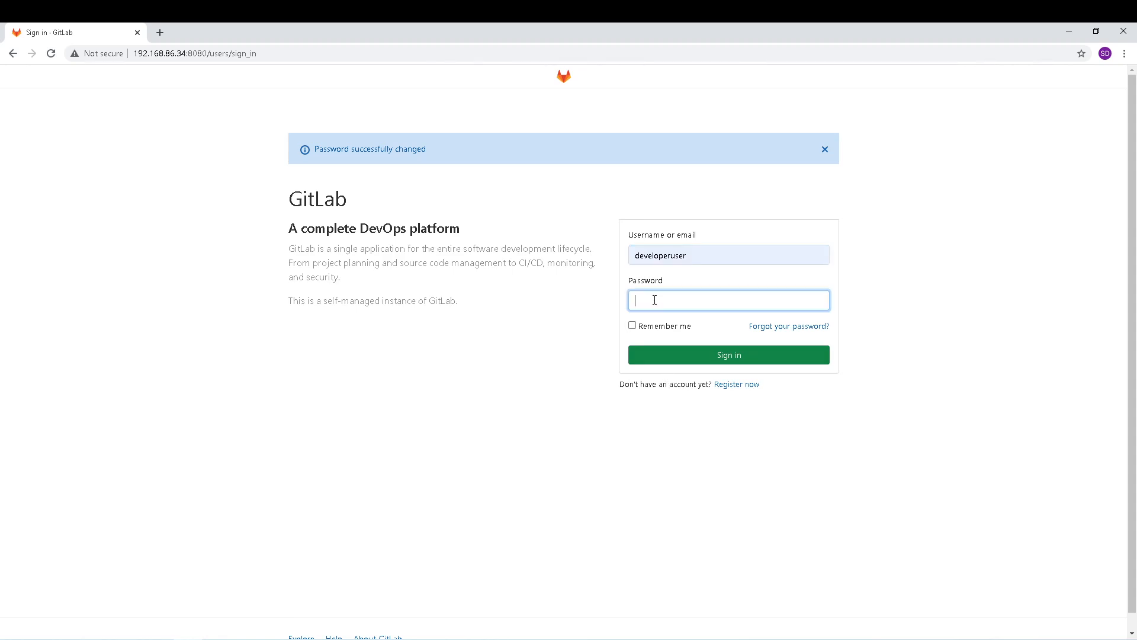
text(*********)
click(719, 362)
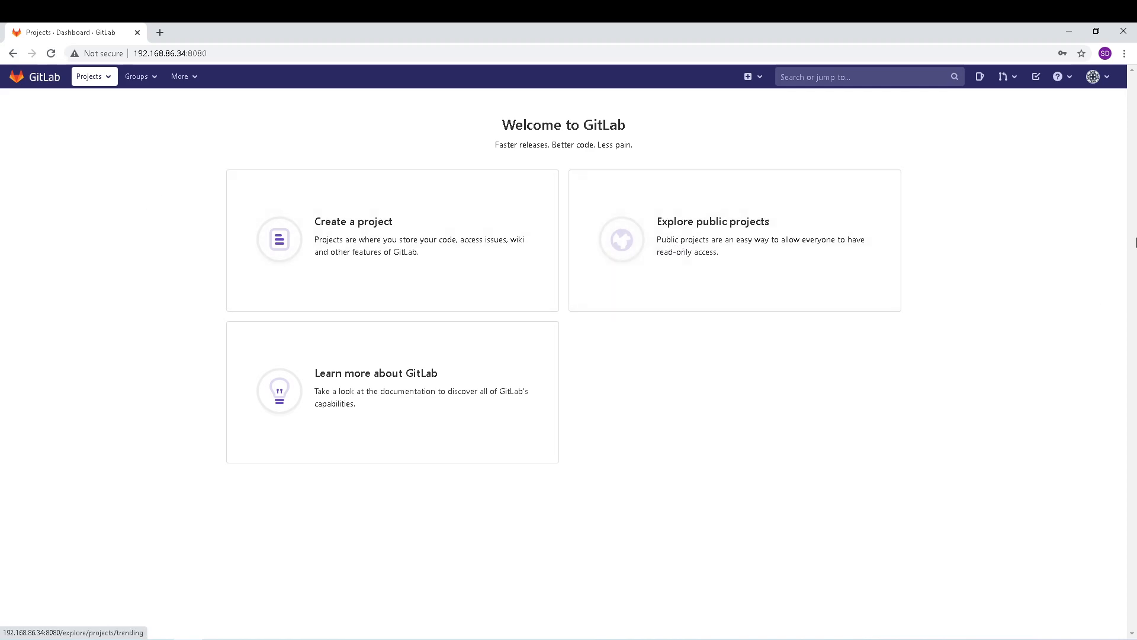
Step: Sign out of the developer account and submit the support account's username and password
click(1096, 76)
click(1005, 209)
click(681, 221)
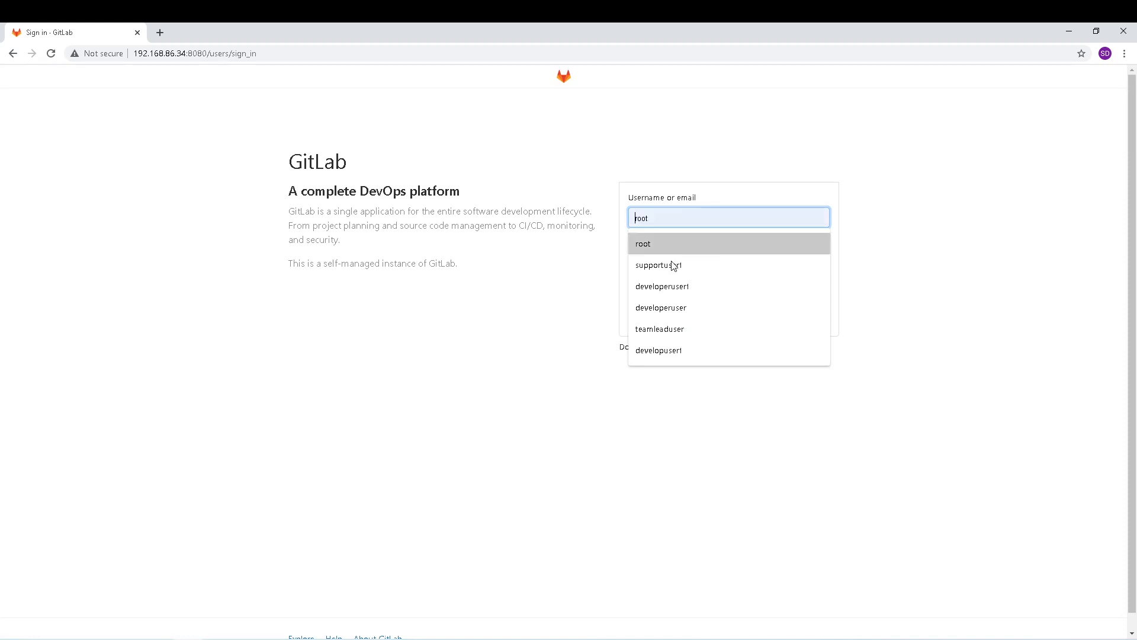
click(677, 271)
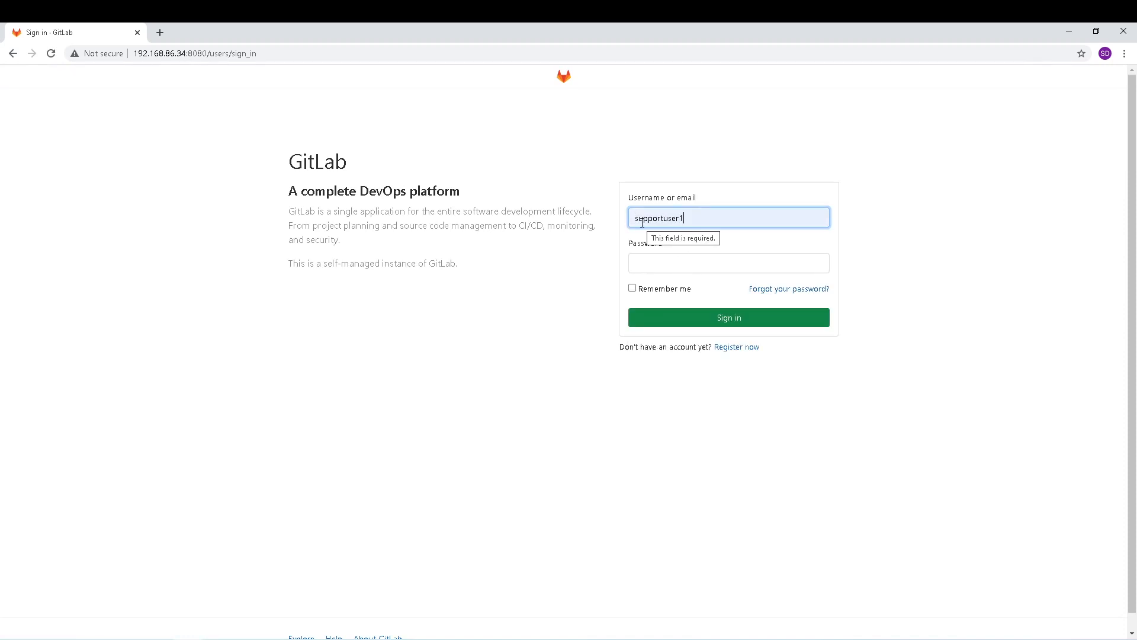
click(648, 261)
text(*********)
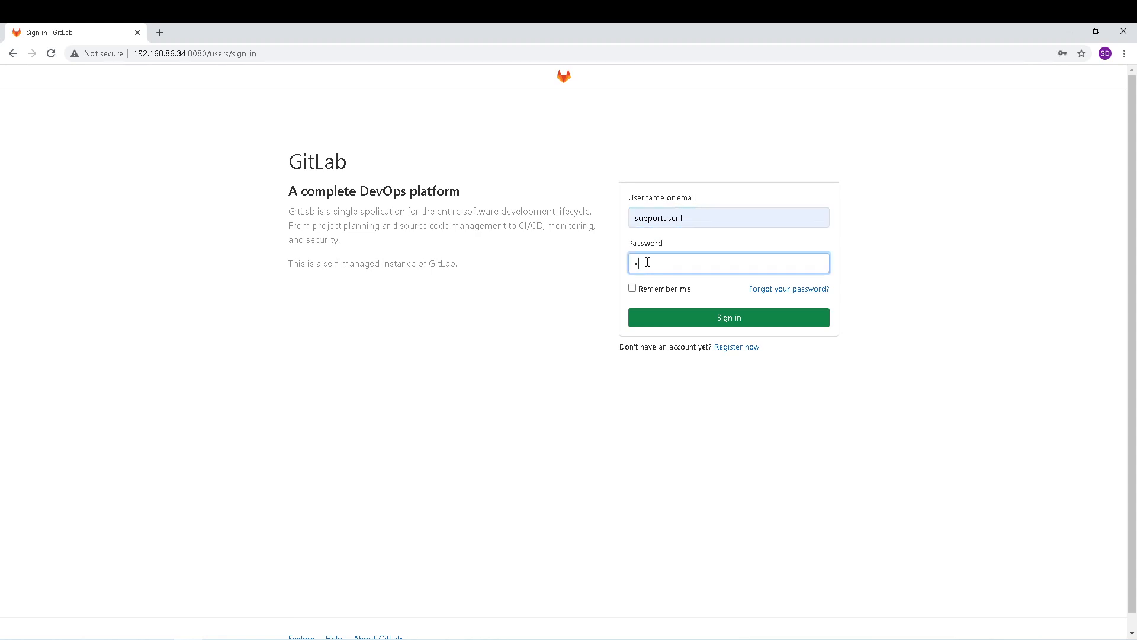
click(706, 311)
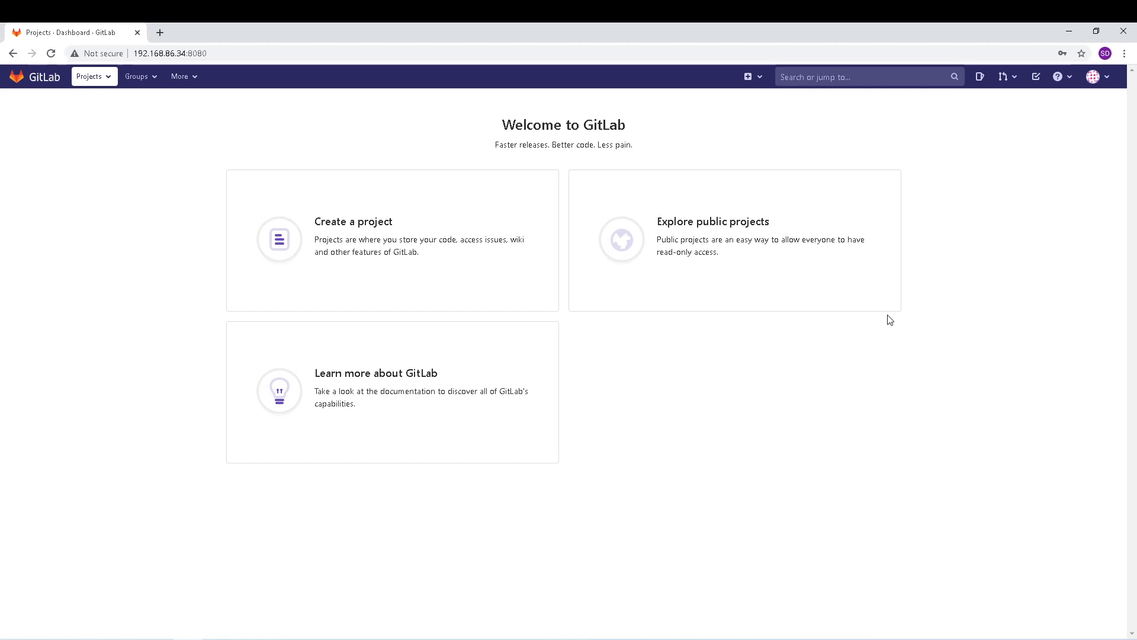
Step: Switch from the support account to the team lead account and start a new group
click(1104, 83)
click(1016, 207)
click(701, 224)
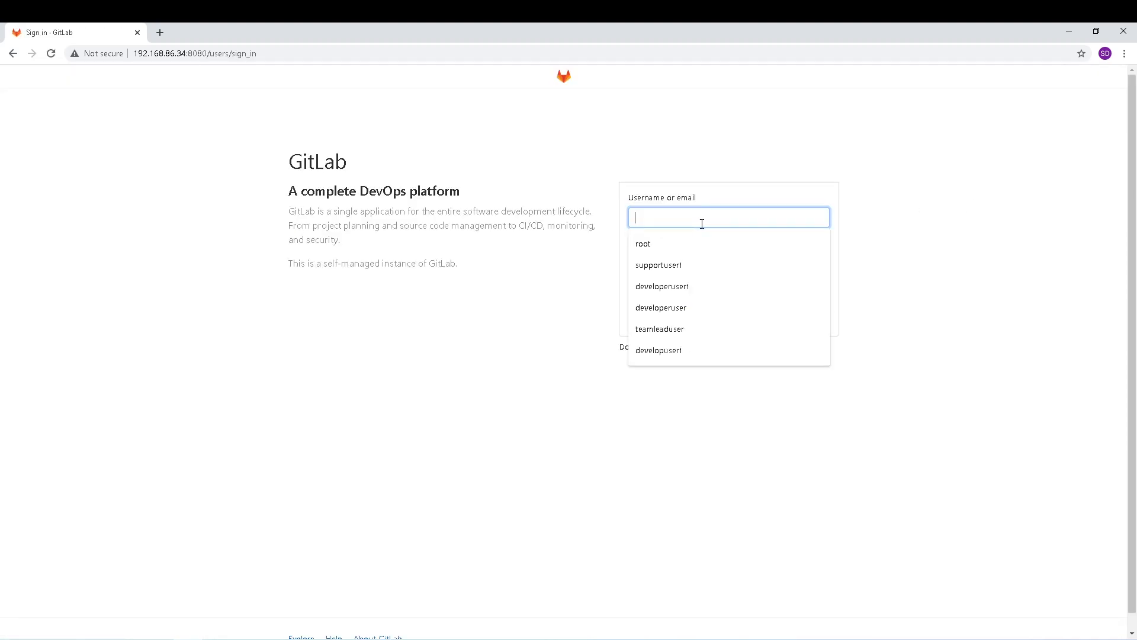
click(695, 326)
click(679, 264)
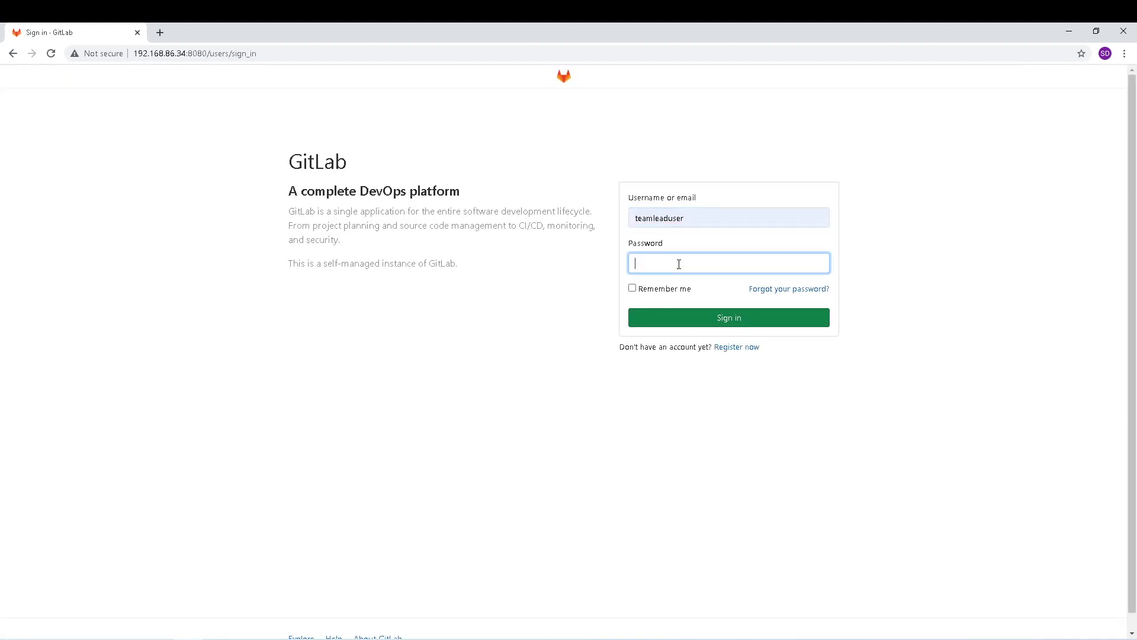
text(**********)
key(Return)
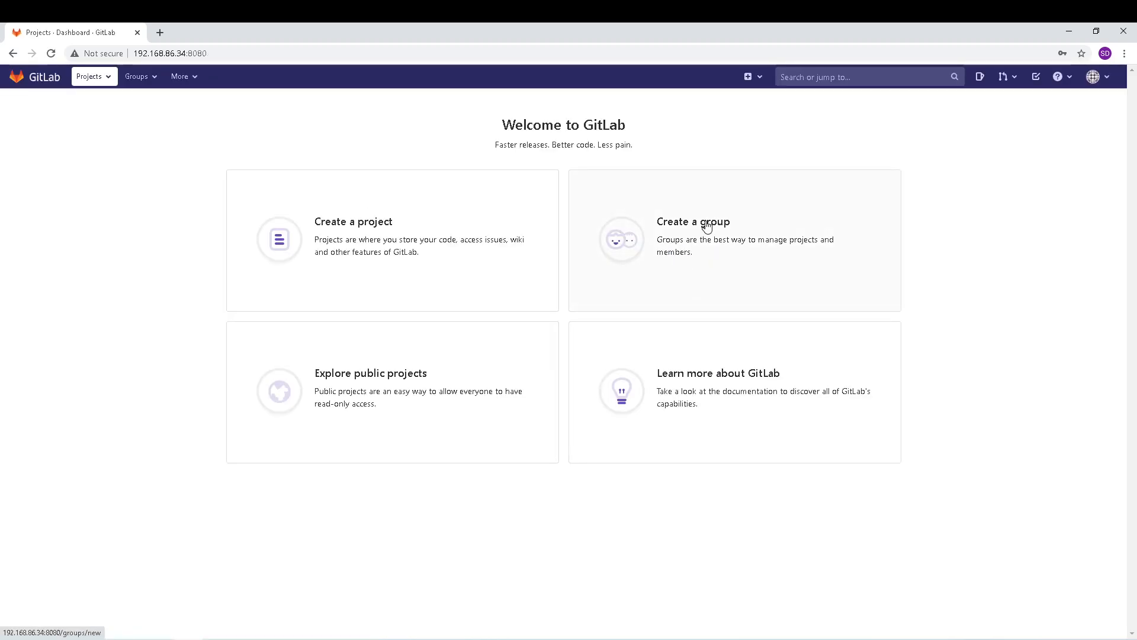
click(706, 227)
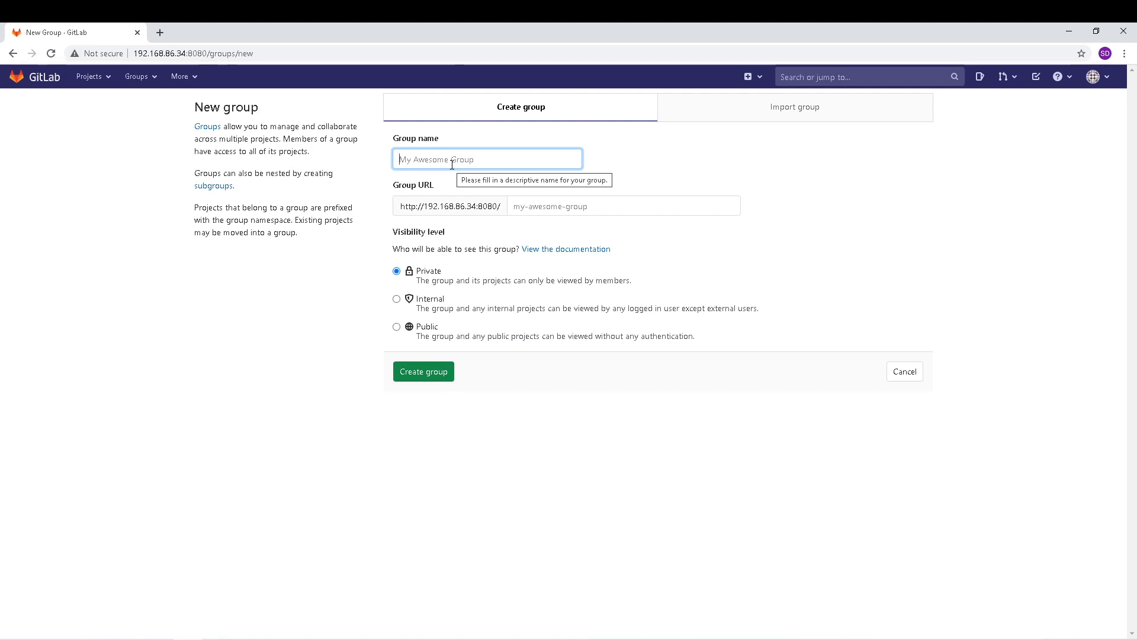
Step: Enter 'gitlabdemo-group' as the group name, correcting the 'grop' typo
text(gitlab)
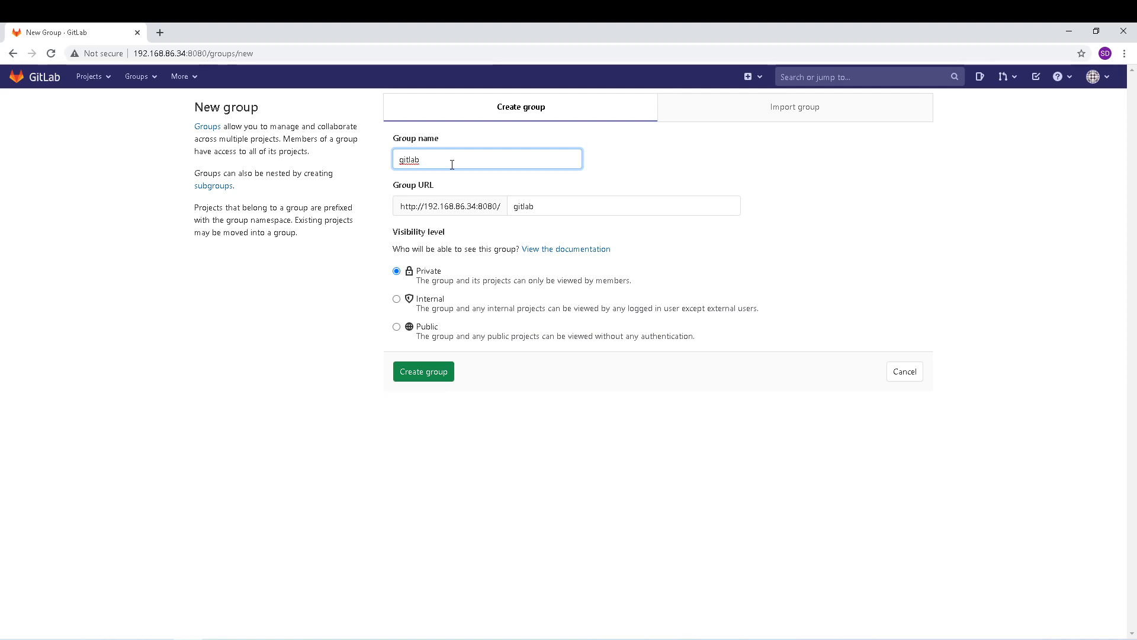
text(demo-group)
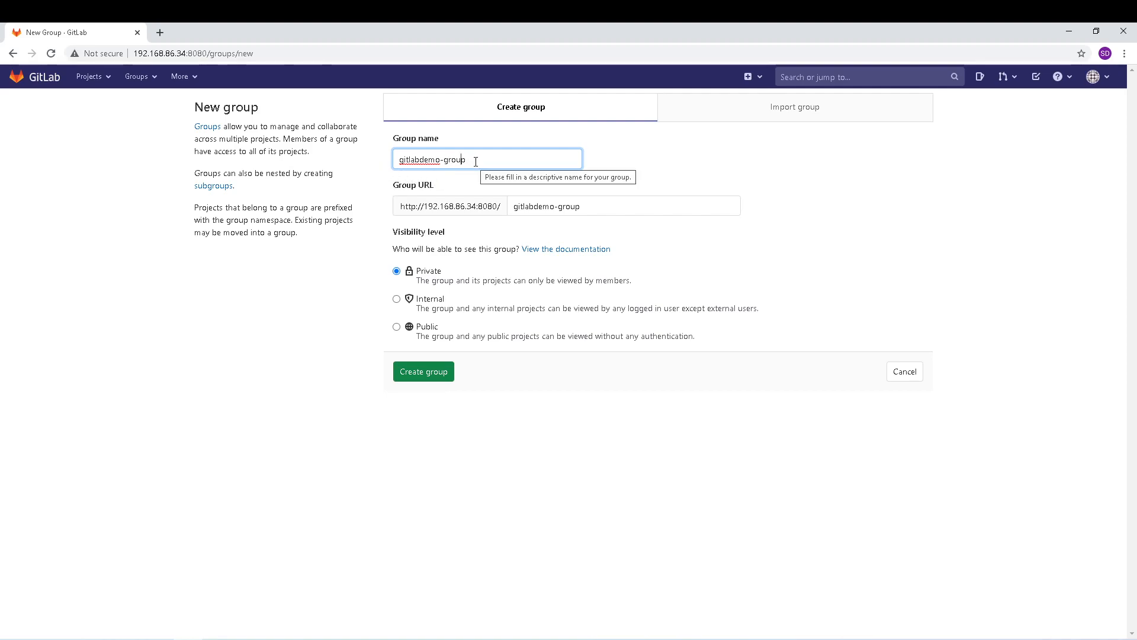
drag(468, 160, 398, 160)
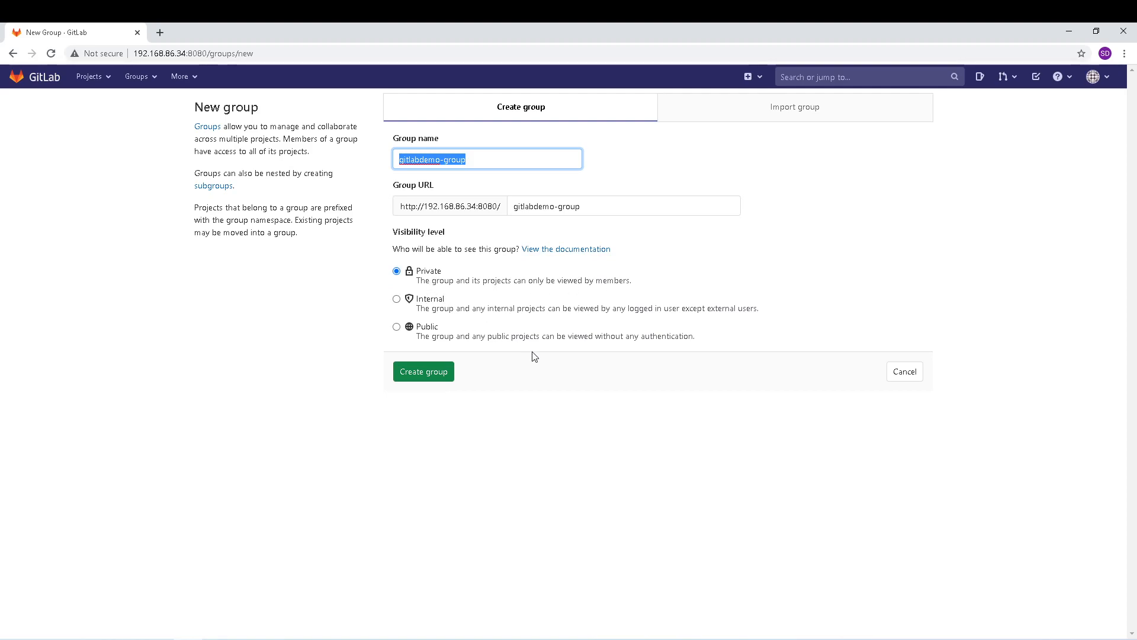
Step: Create the gitlabdemo-group group and begin a new project inside it
click(423, 373)
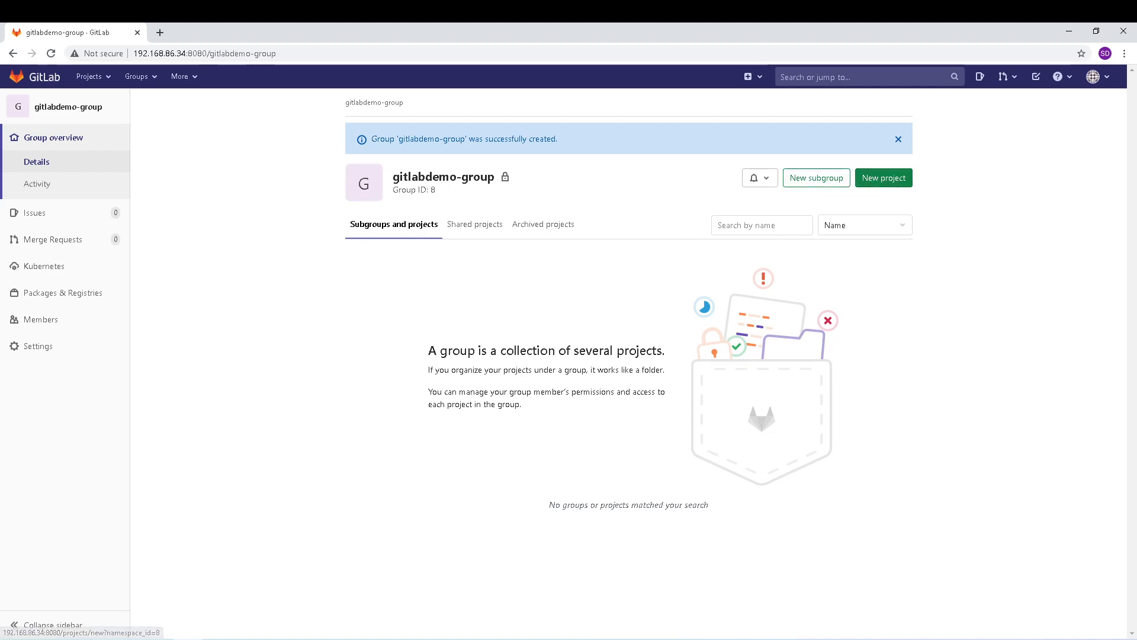
click(877, 188)
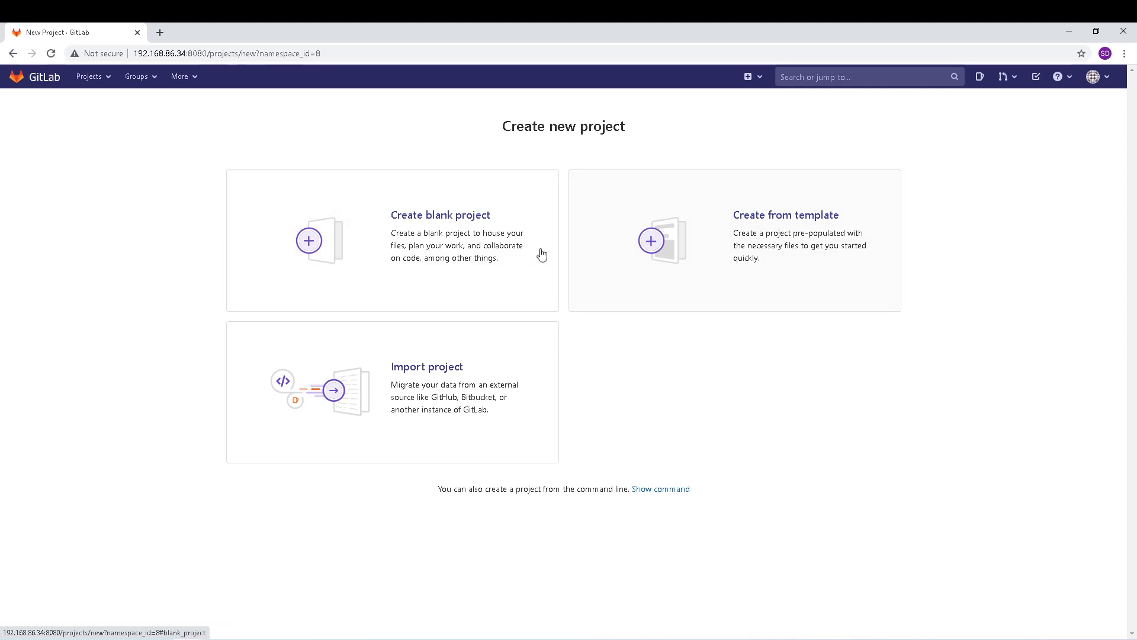
Step: Create the blank private project gitlab-demo in gitlabdemo-group, initialized with a README
click(440, 231)
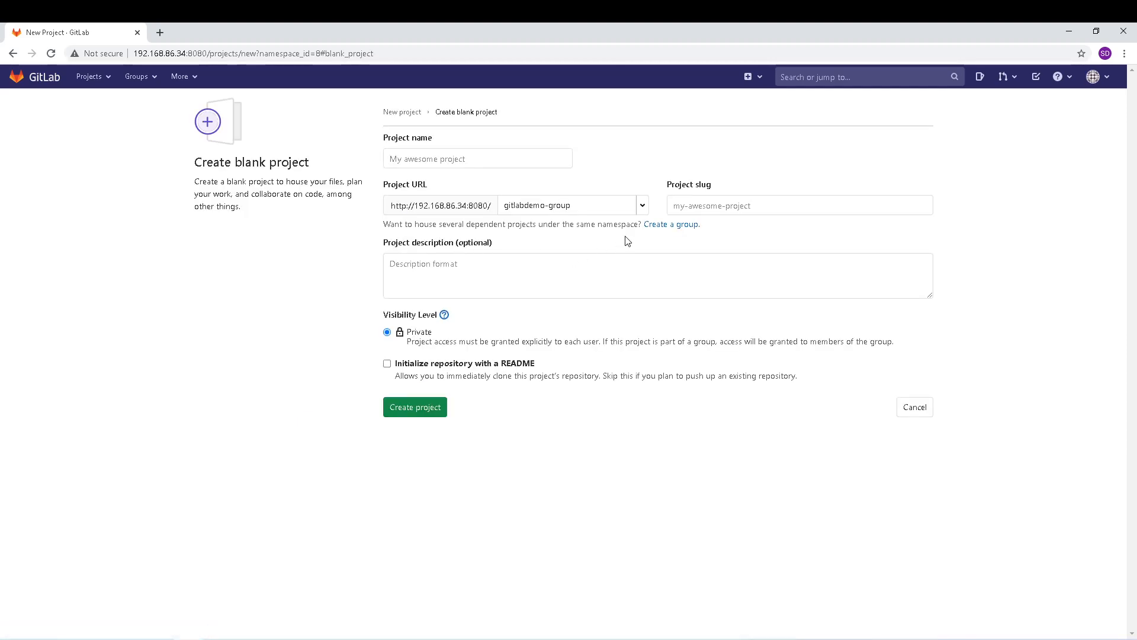
click(446, 162)
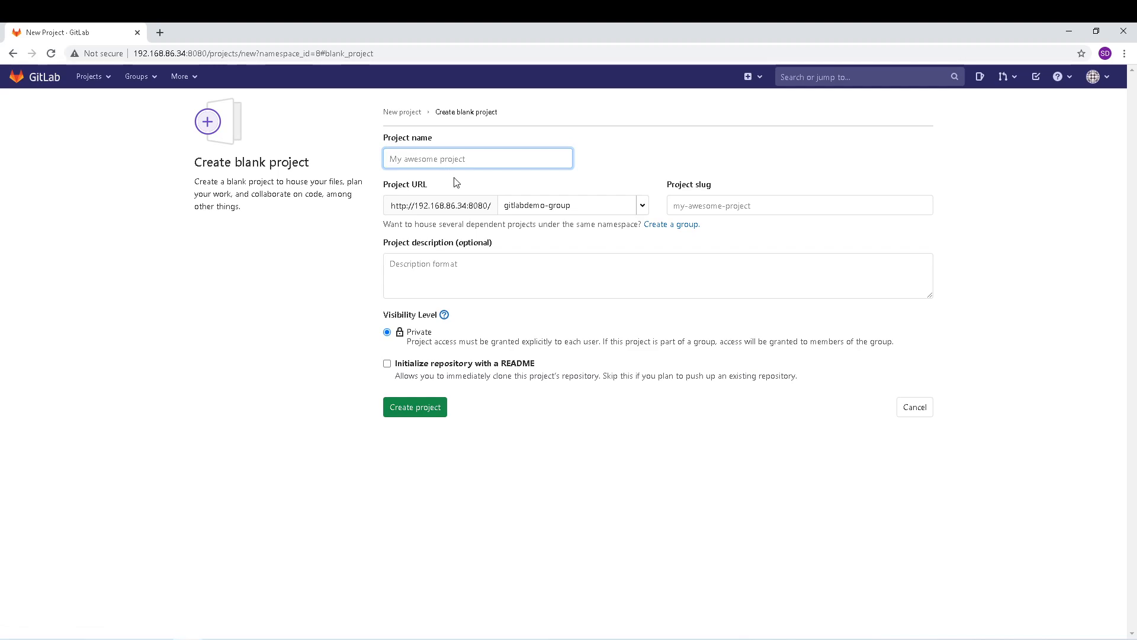
text(gitlab-demo)
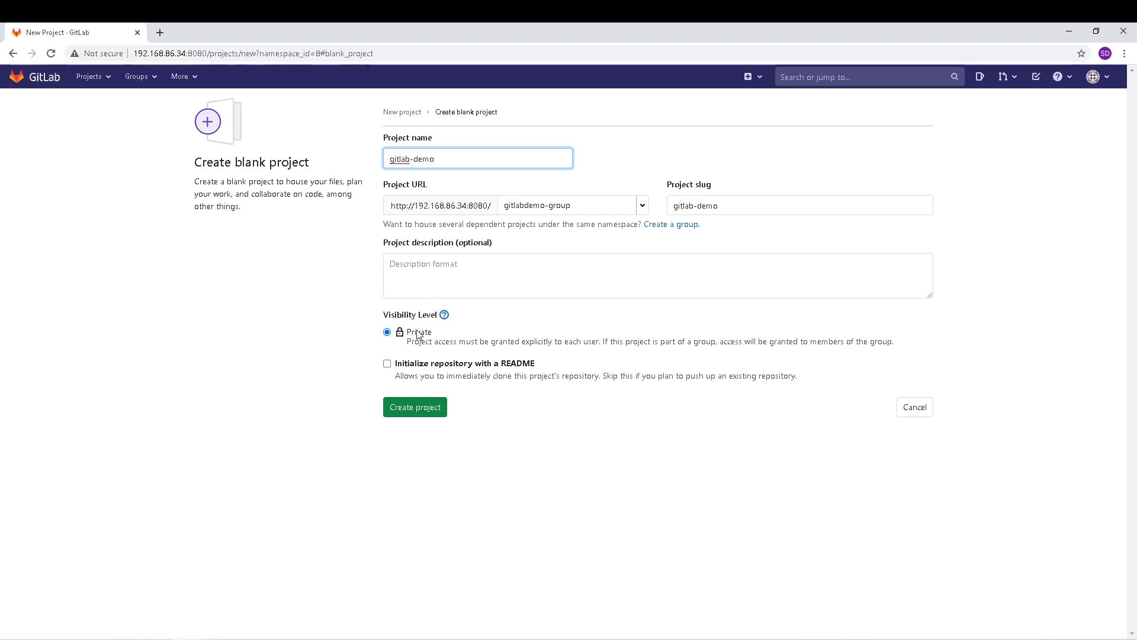
click(387, 363)
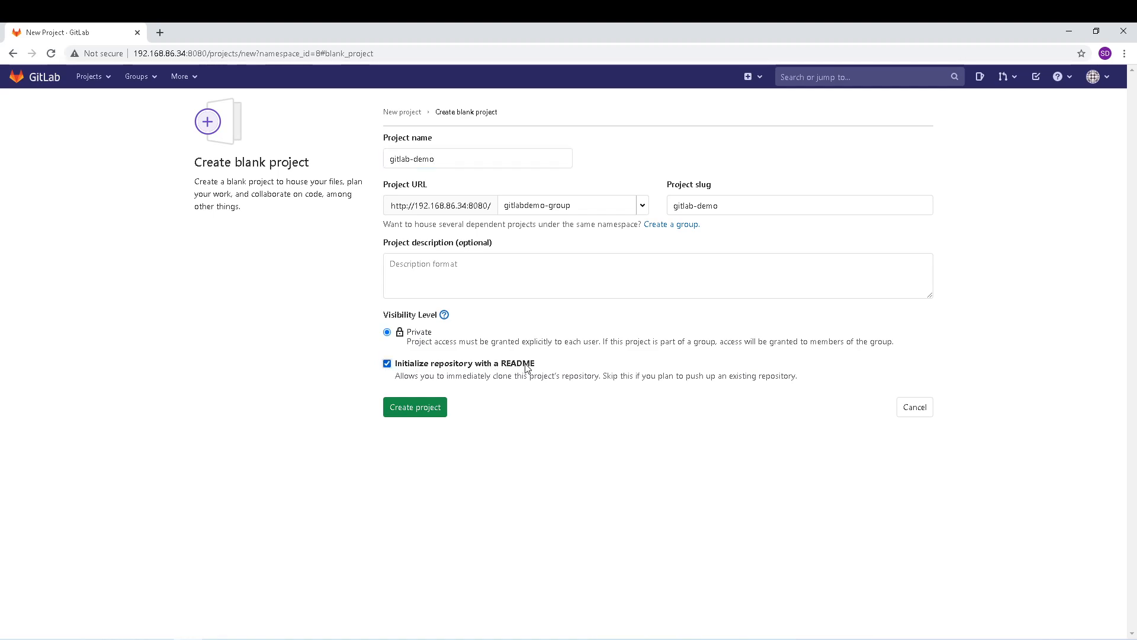
click(413, 410)
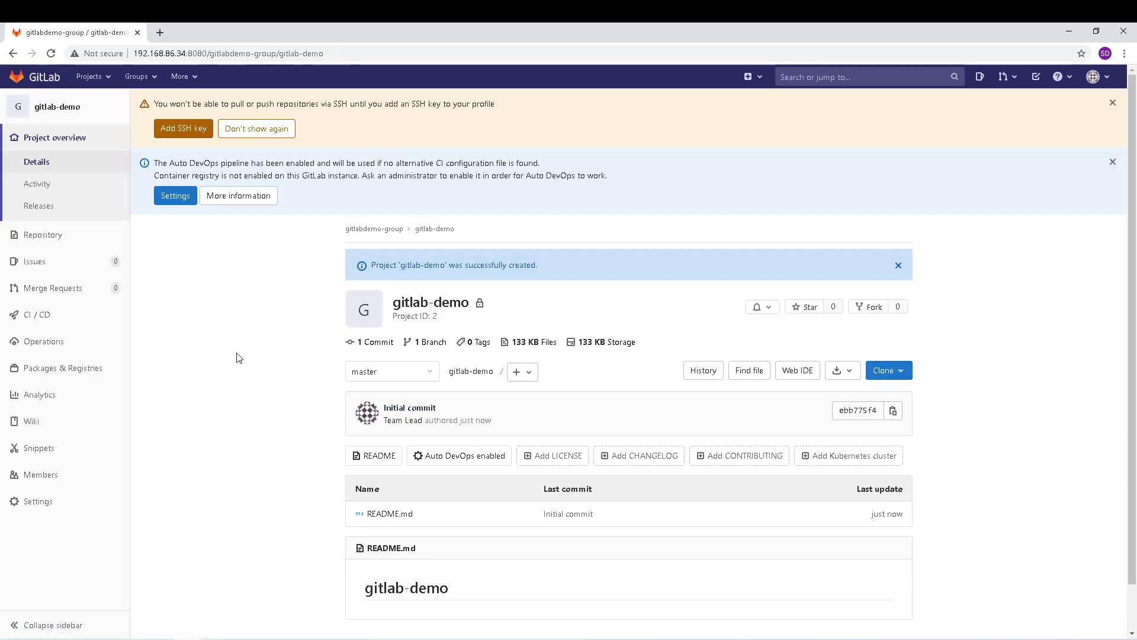
scroll(239, 358, down, 2)
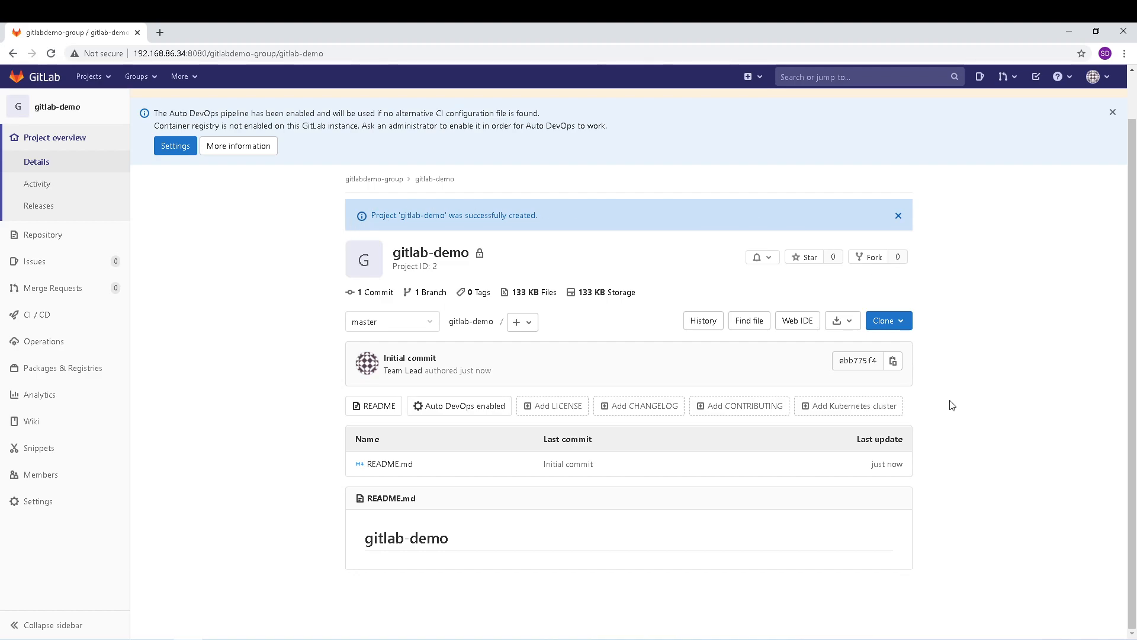
scroll(947, 408, up, 2)
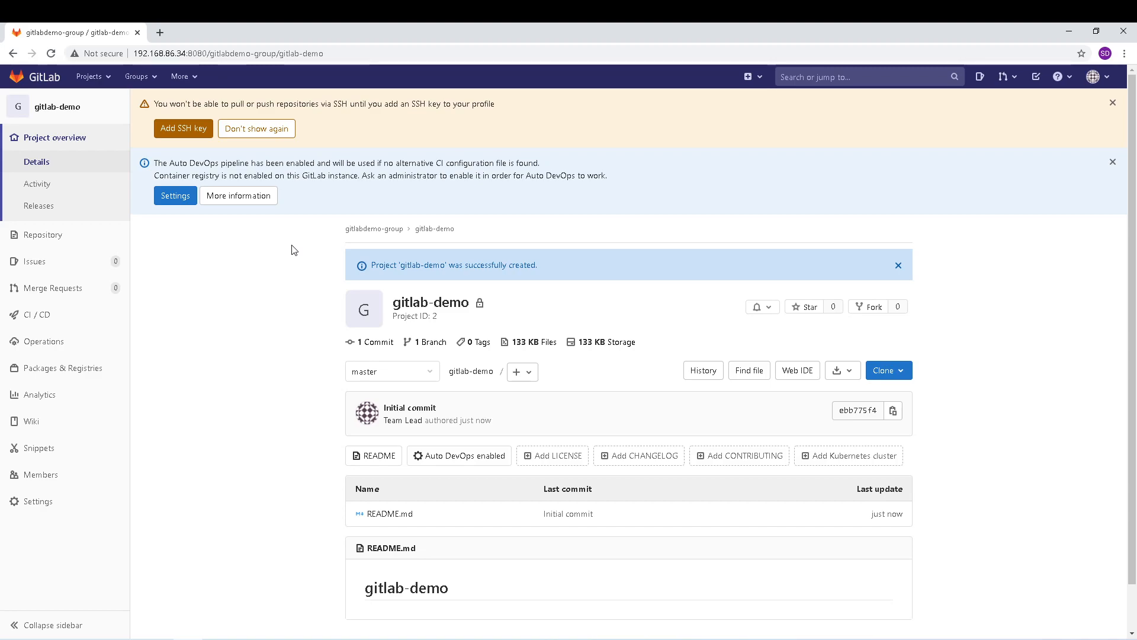
scroll(218, 310, down, 1)
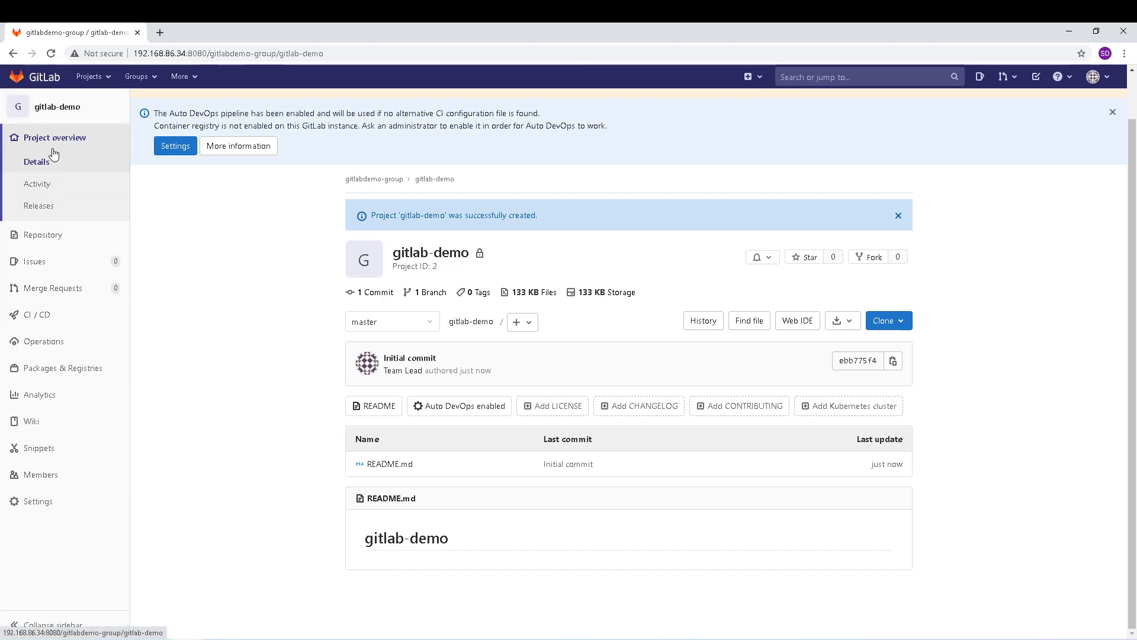
Step: Invite the Developer user to gitlab-demo with the Developer role and no expiry date
click(37, 477)
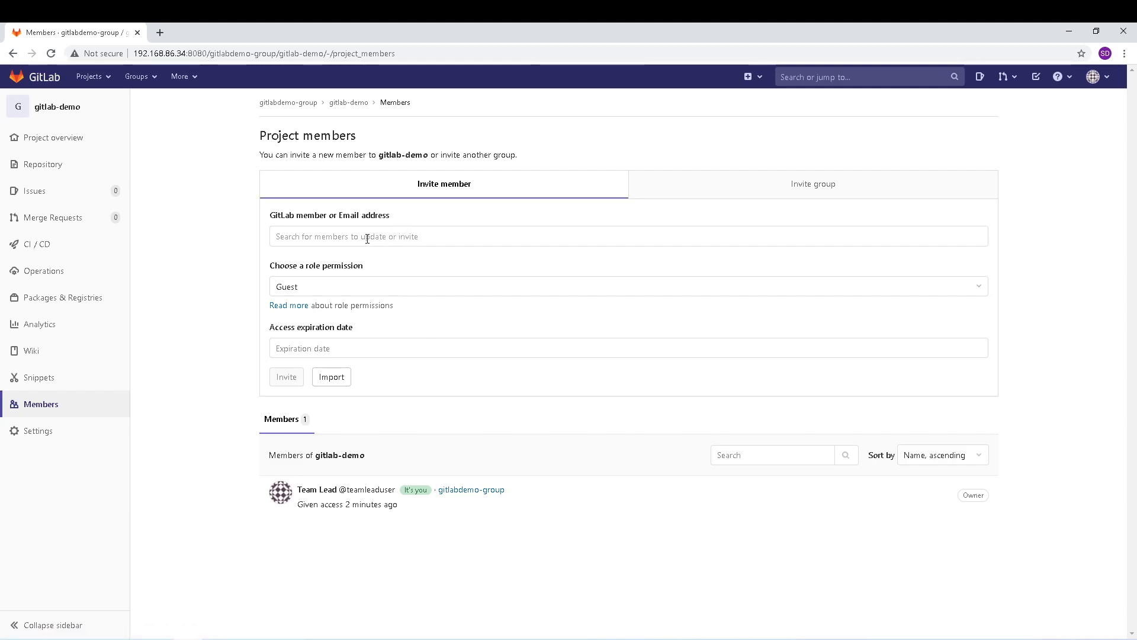
click(808, 186)
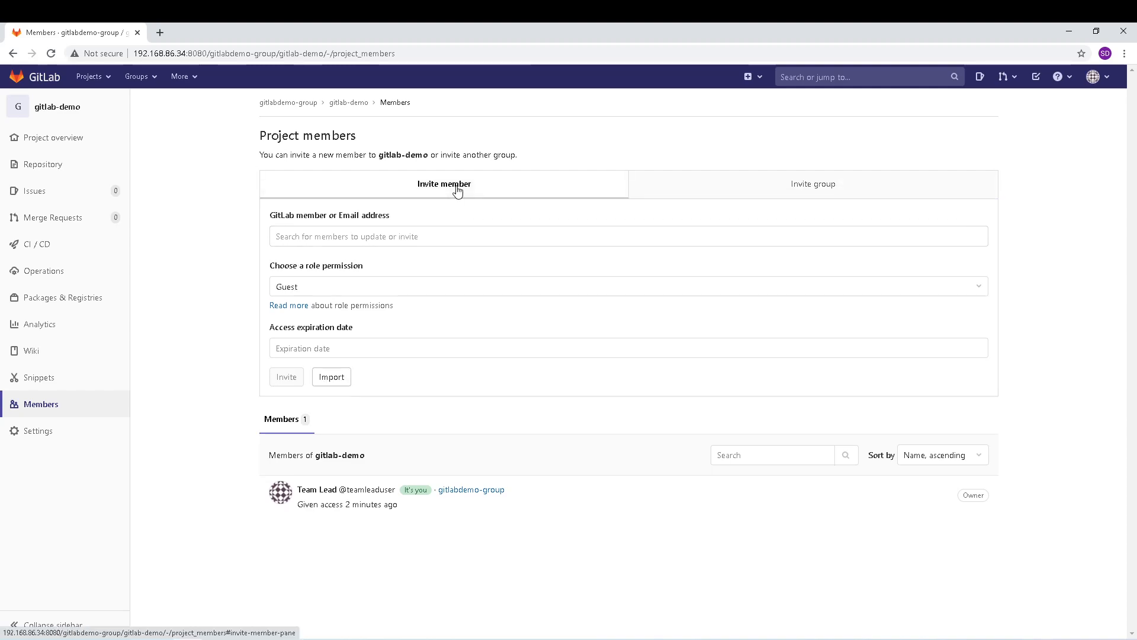
click(452, 235)
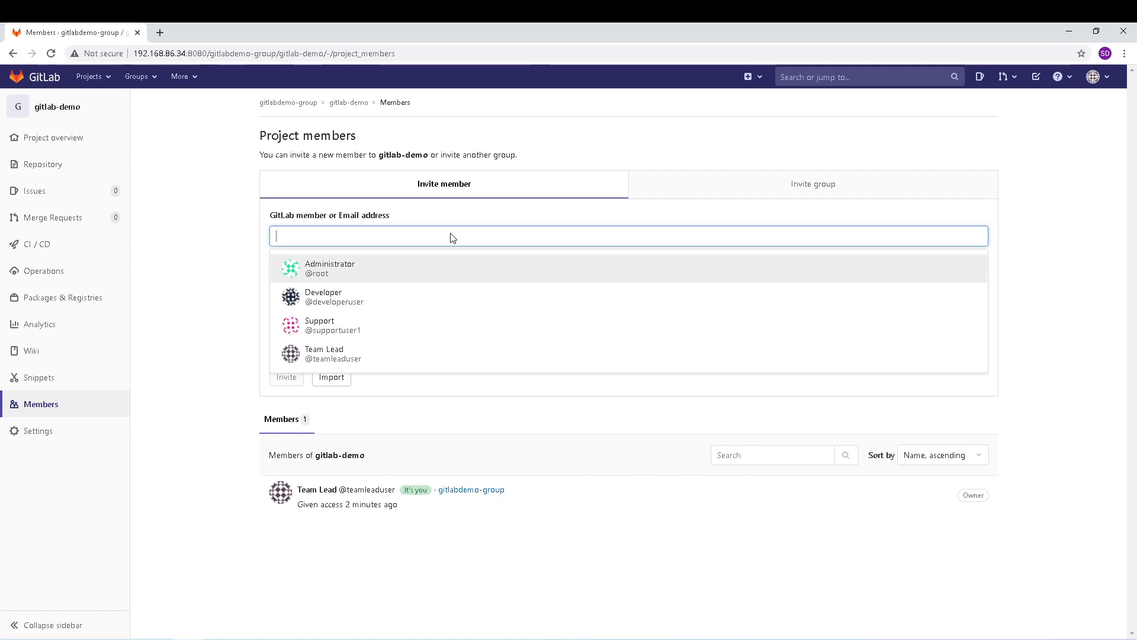
click(379, 296)
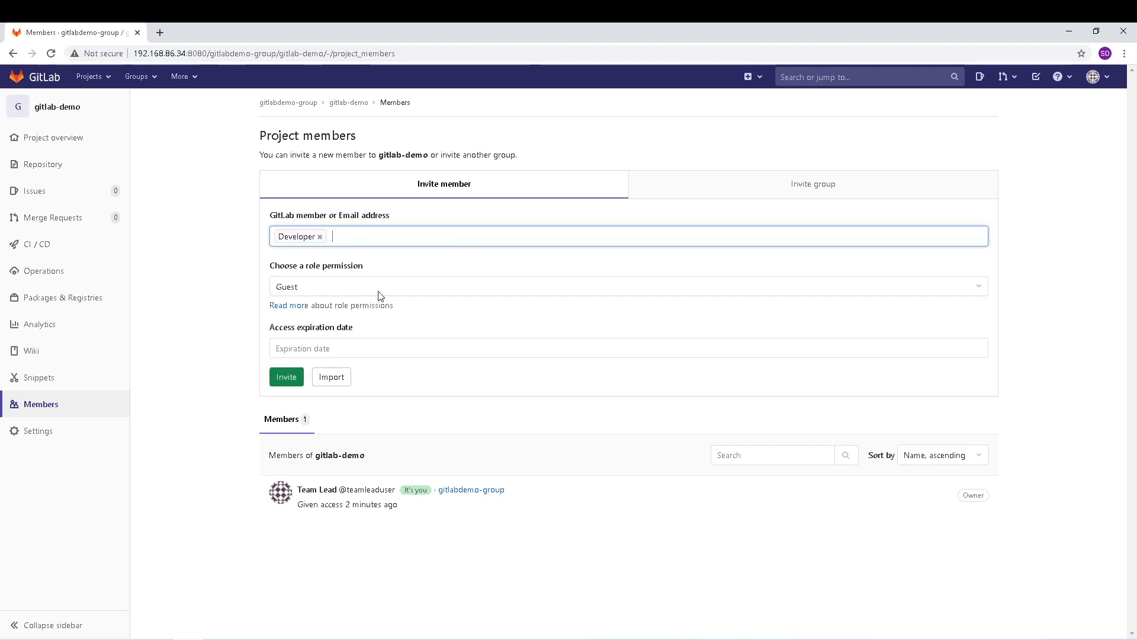
click(455, 287)
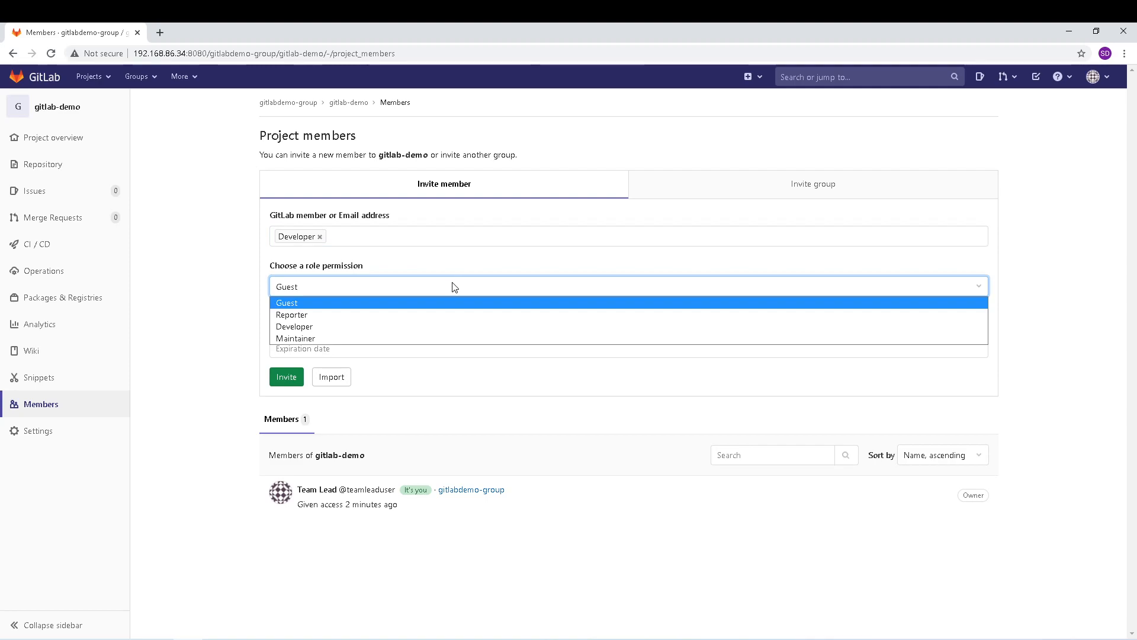
click(330, 327)
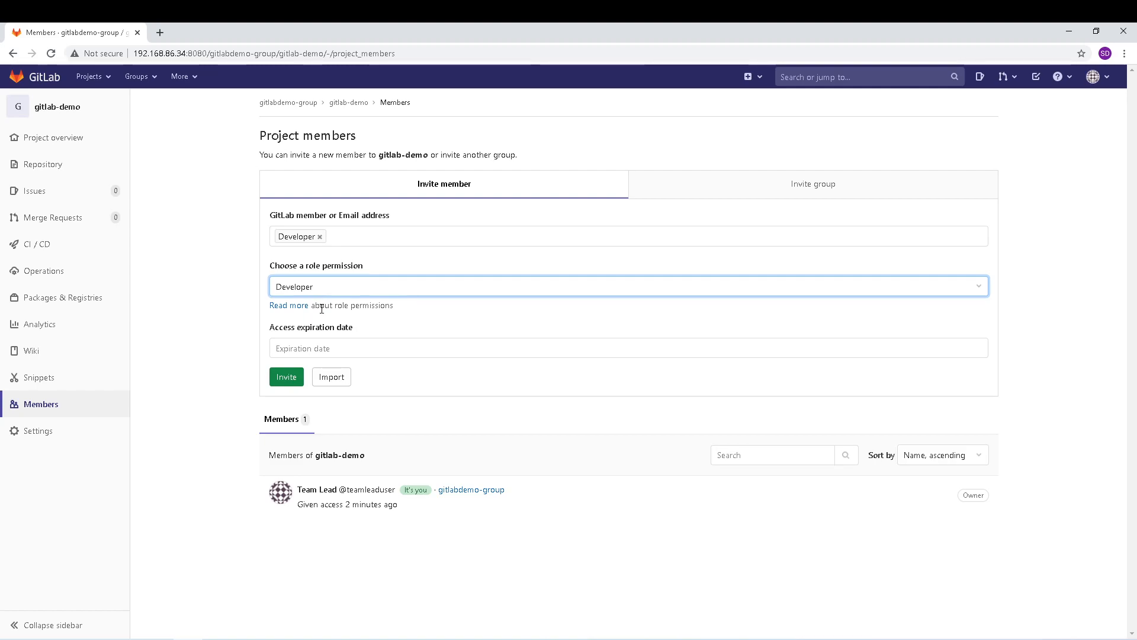
click(322, 353)
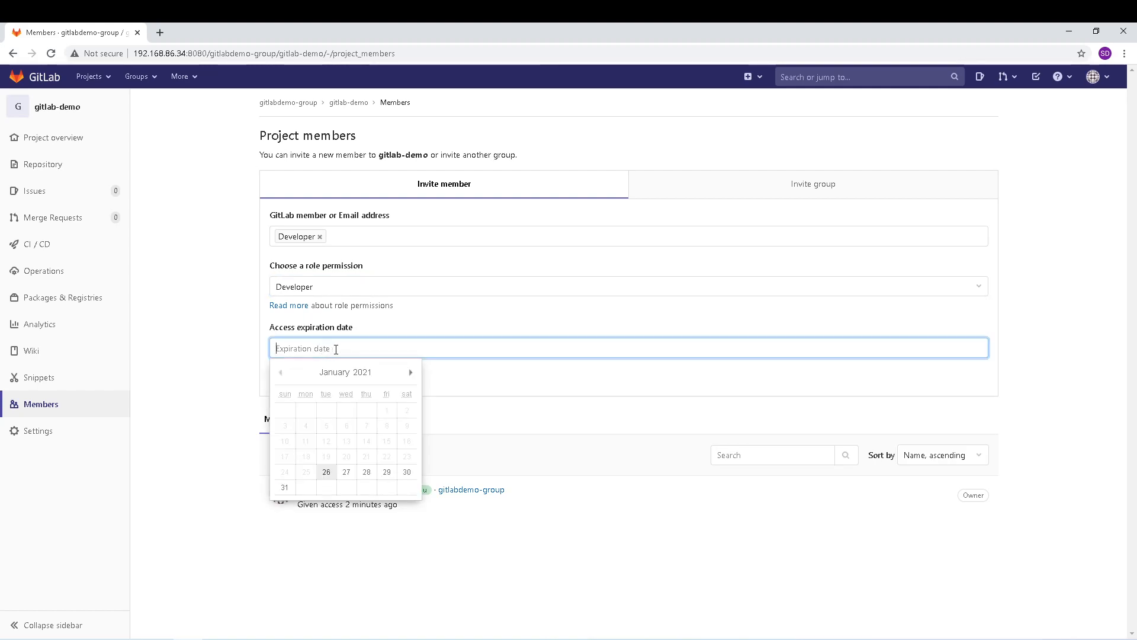
click(238, 340)
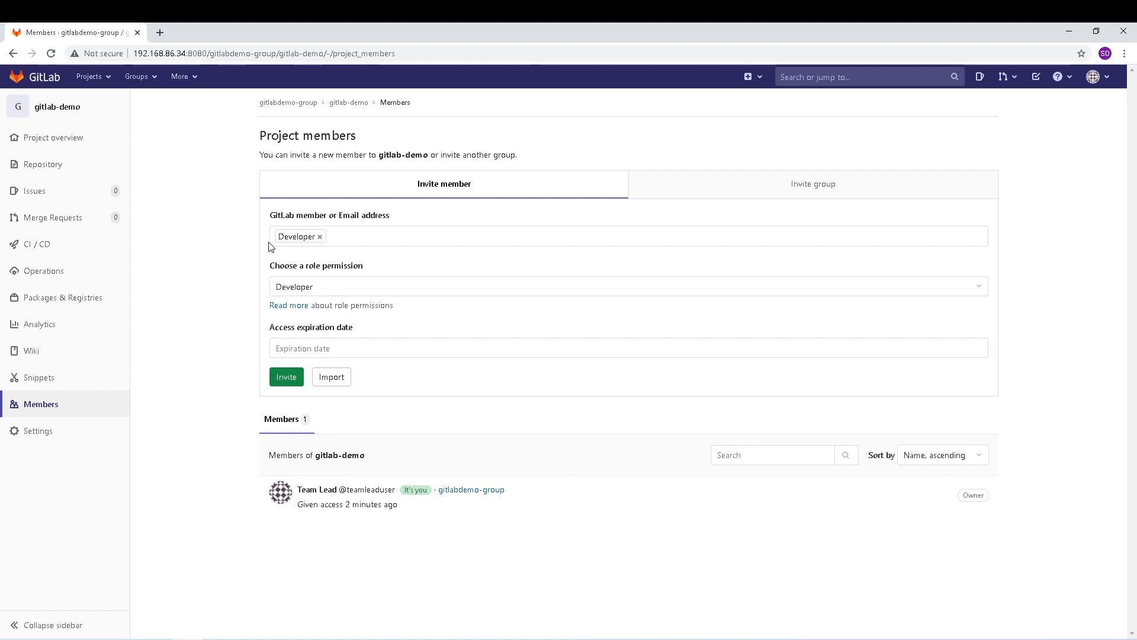
click(286, 377)
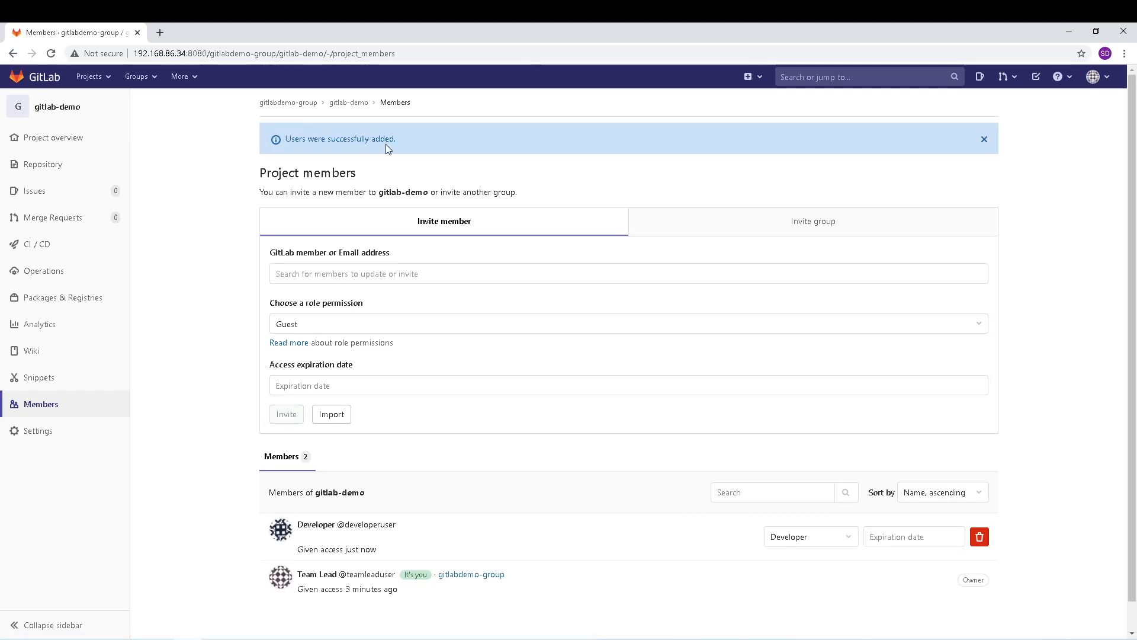
click(317, 277)
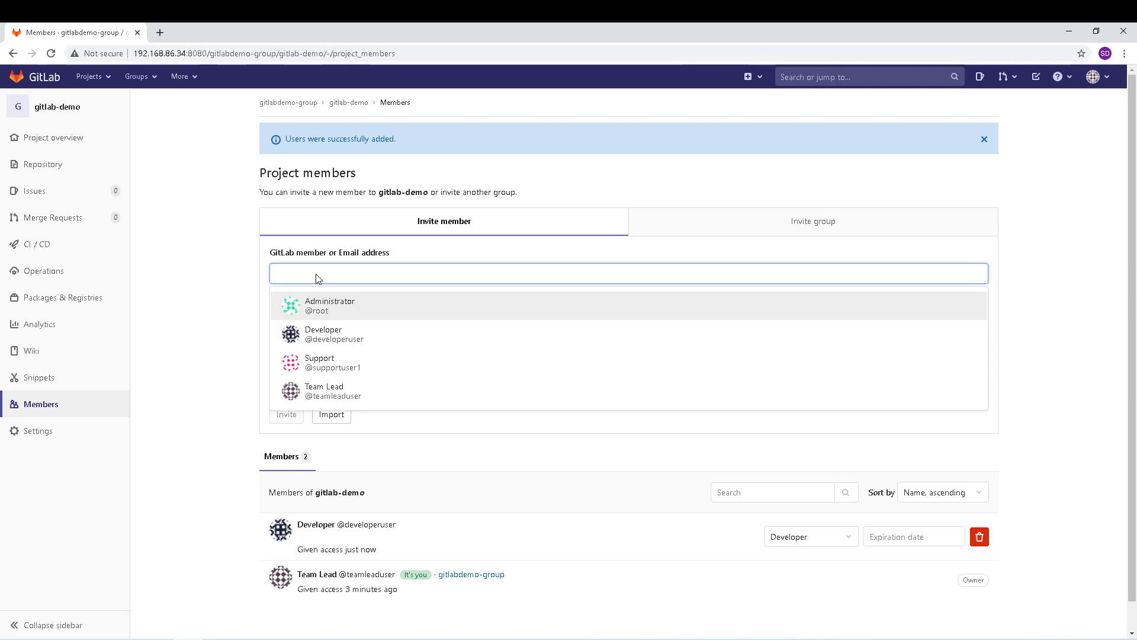
click(338, 370)
scroll(214, 324, down, 1)
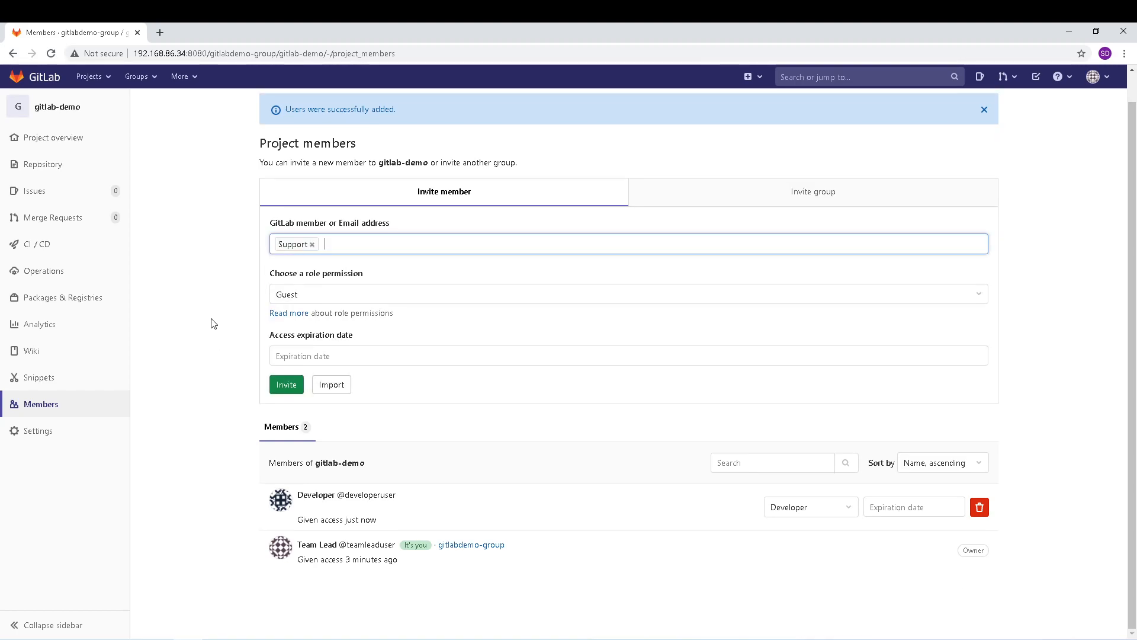
click(306, 294)
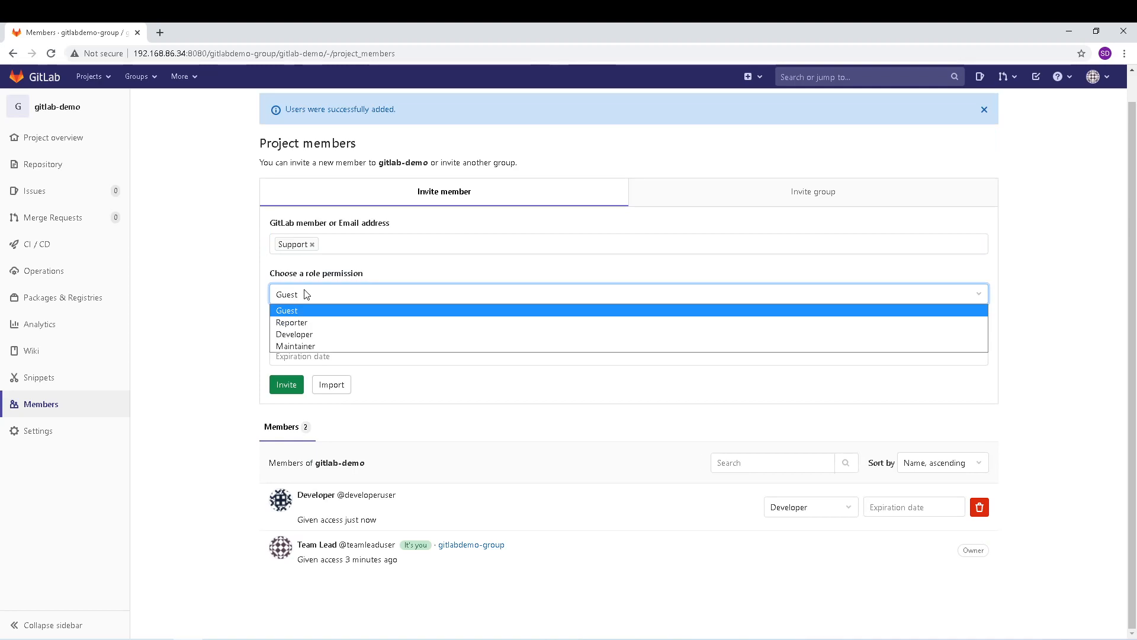
click(307, 323)
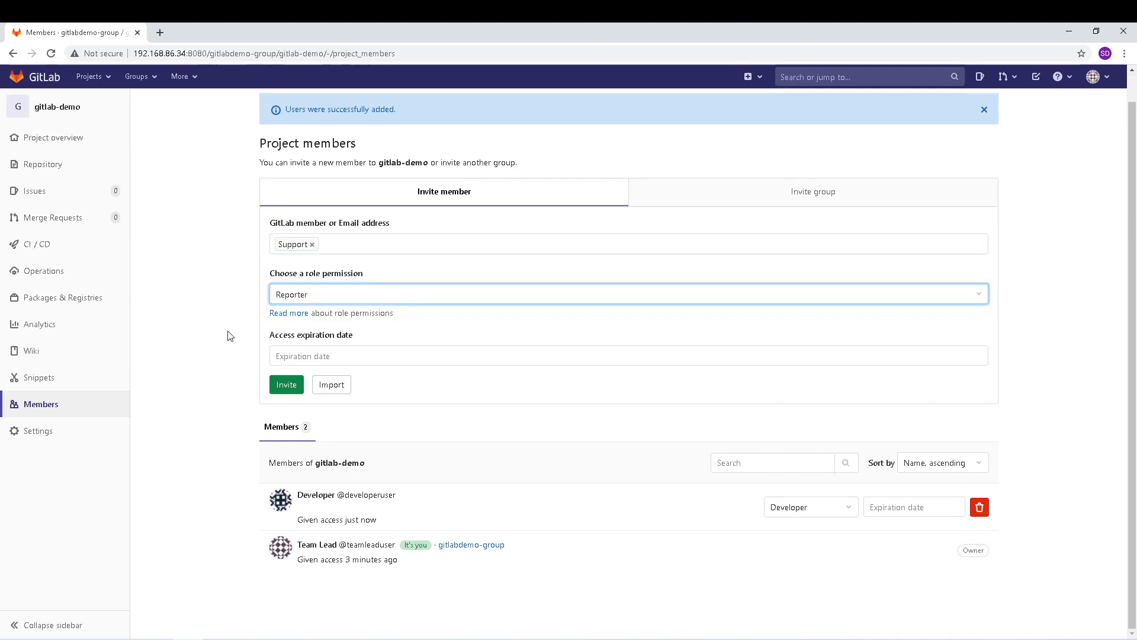
click(287, 384)
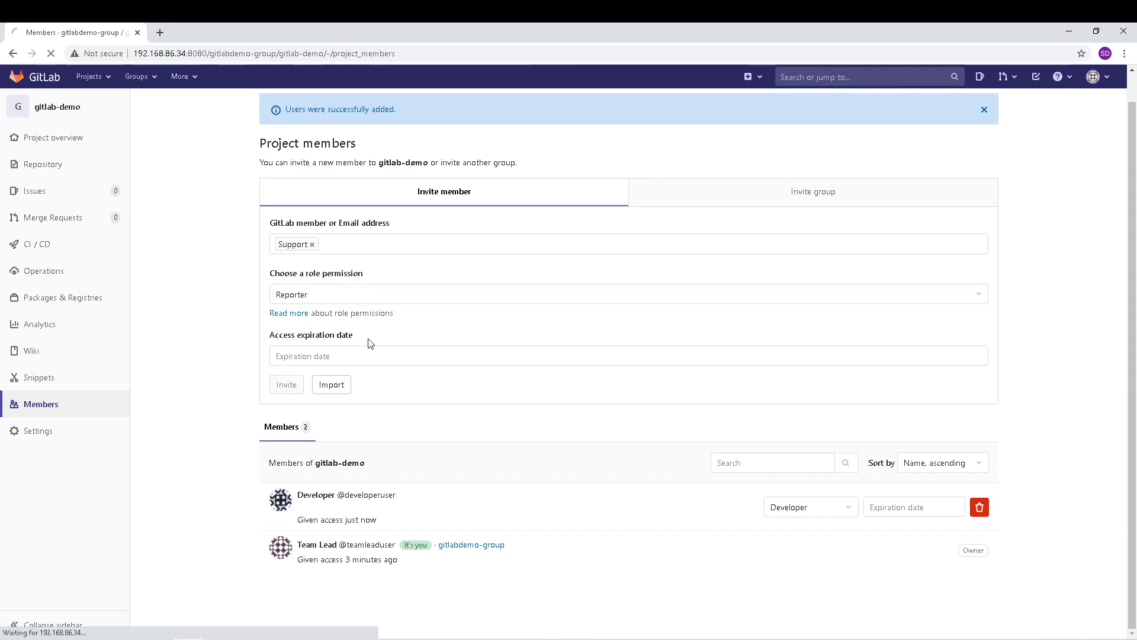
scroll(227, 352, down, 2)
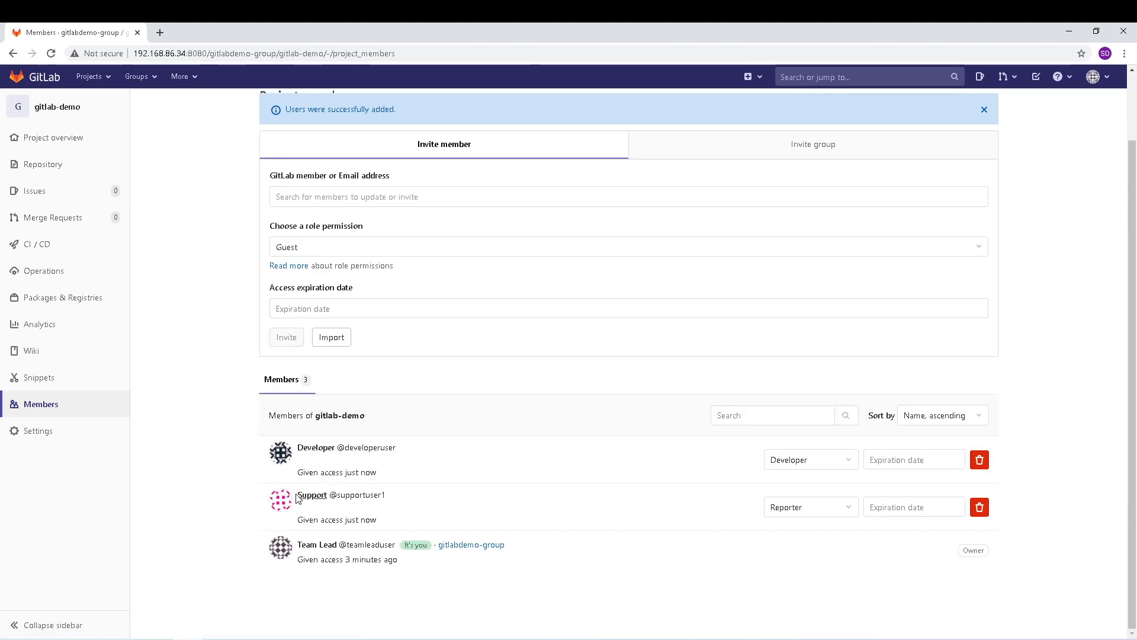
scroll(256, 360, up, 2)
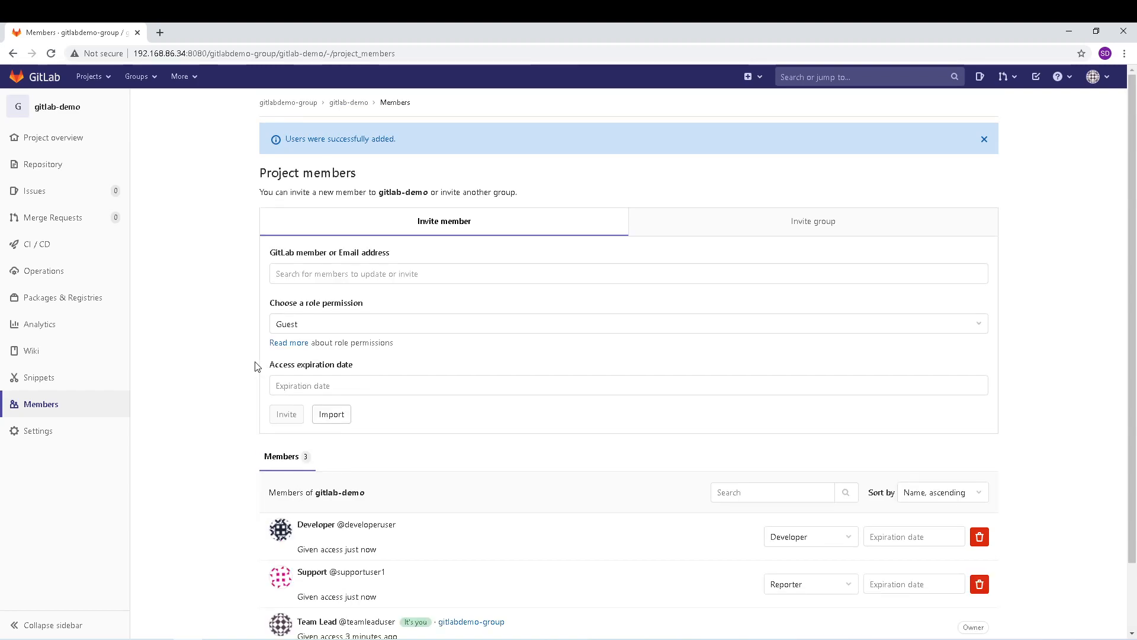
Step: Go to the gitlabdemo-group Members page, where Team Lead is the sole Owner
click(299, 112)
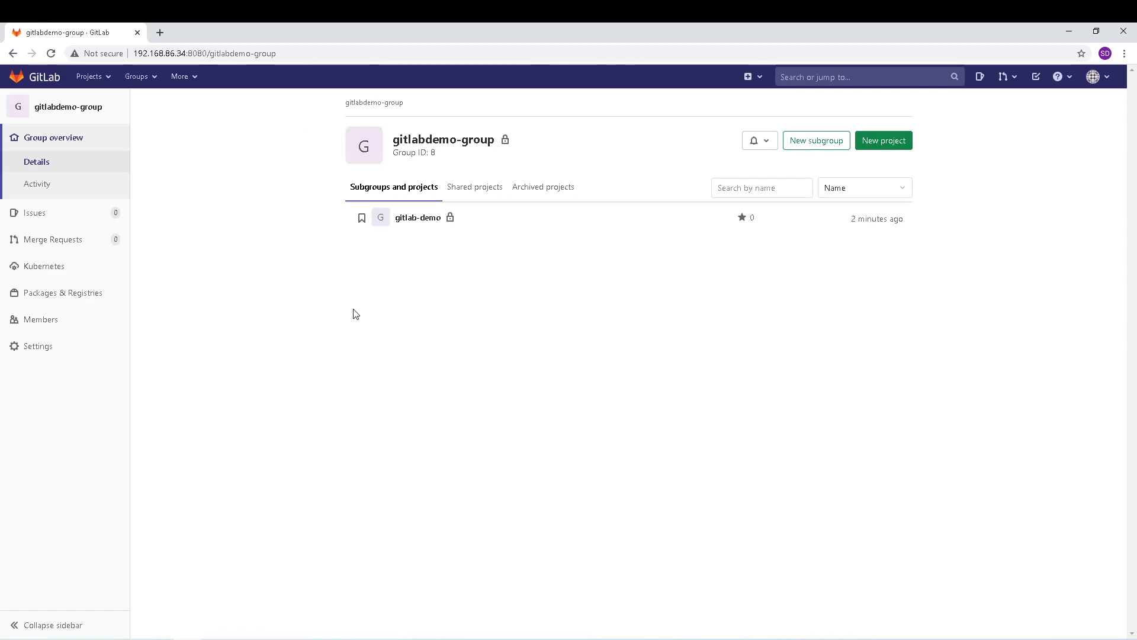
click(55, 322)
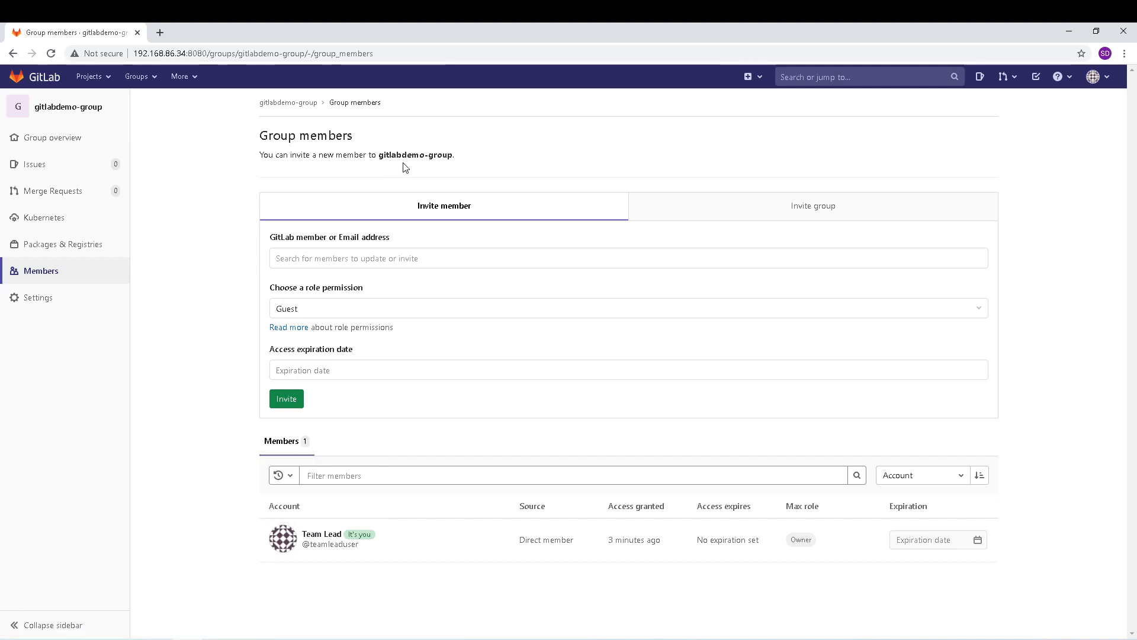
mouse_move(315, 540)
click(314, 261)
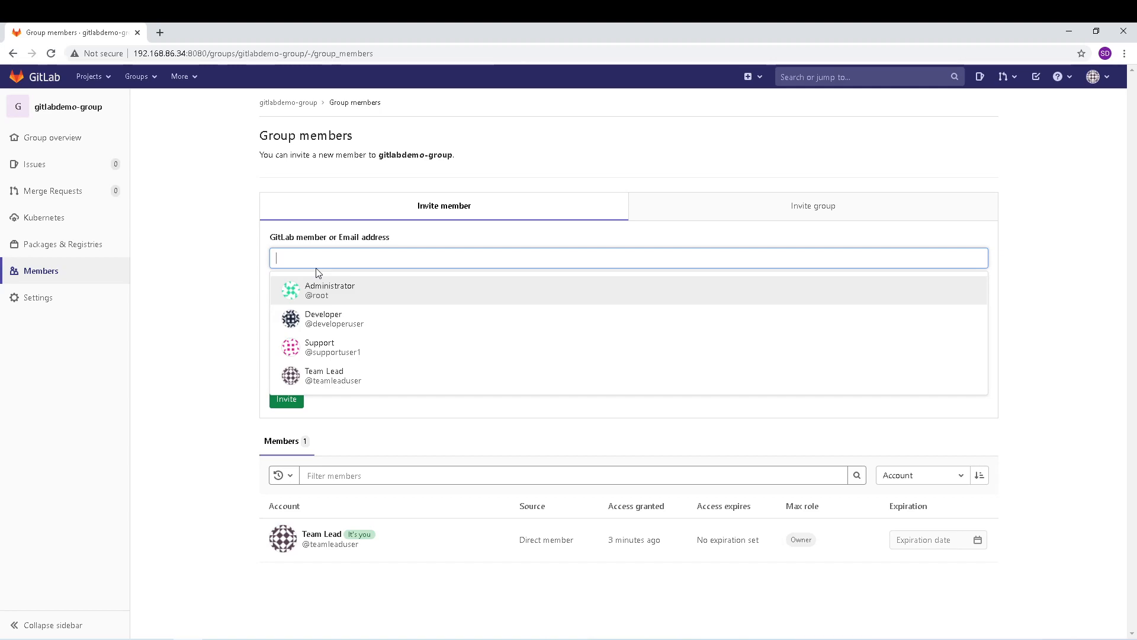
click(186, 287)
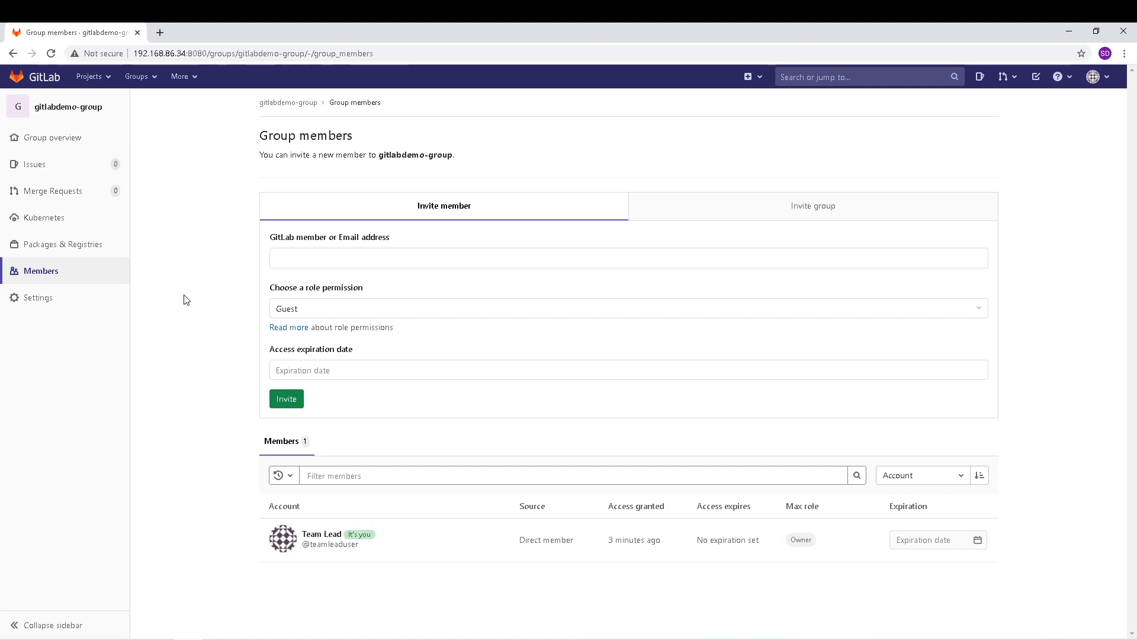
Step: Add the Developer user to gitlabdemo-group with the Developer role
click(305, 261)
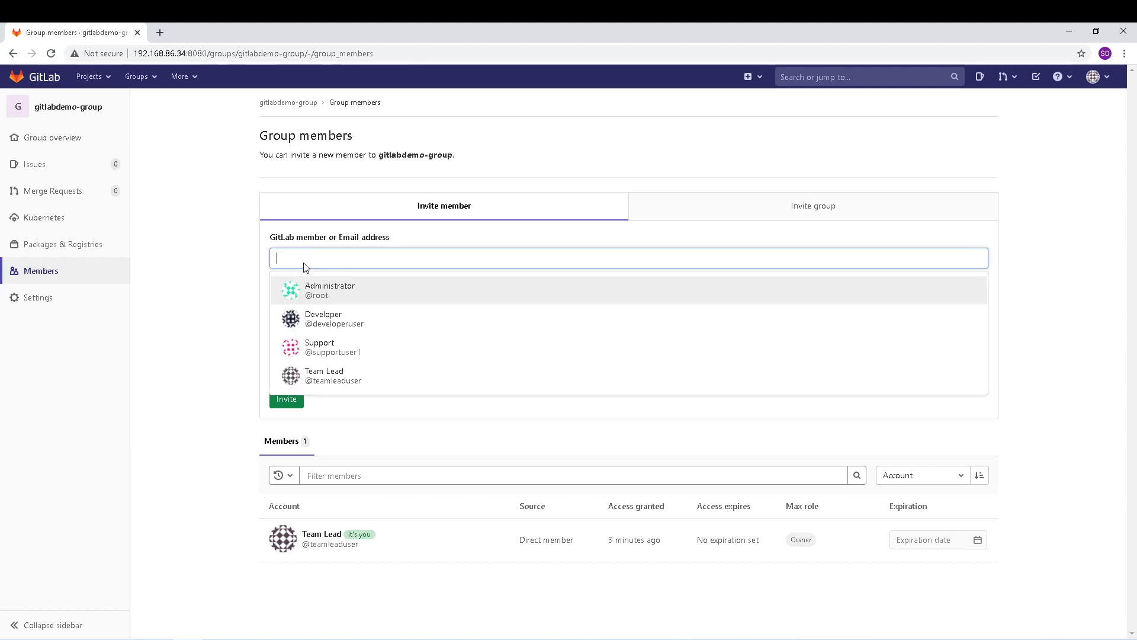
click(307, 323)
click(303, 308)
click(303, 345)
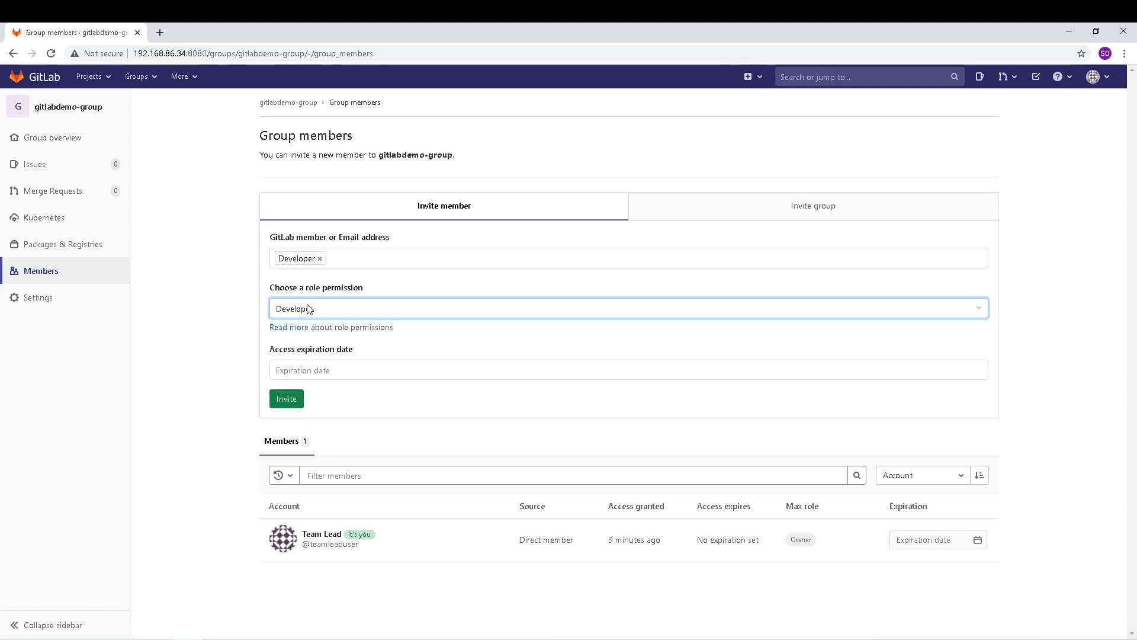
click(288, 399)
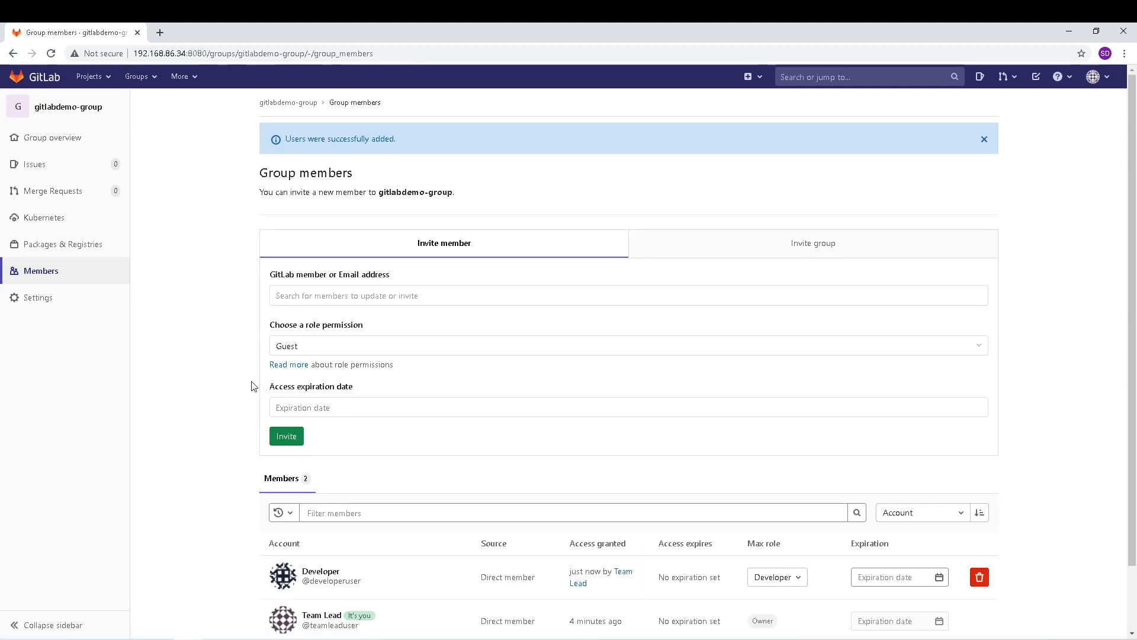
scroll(253, 387, down, 3)
mouse_move(326, 502)
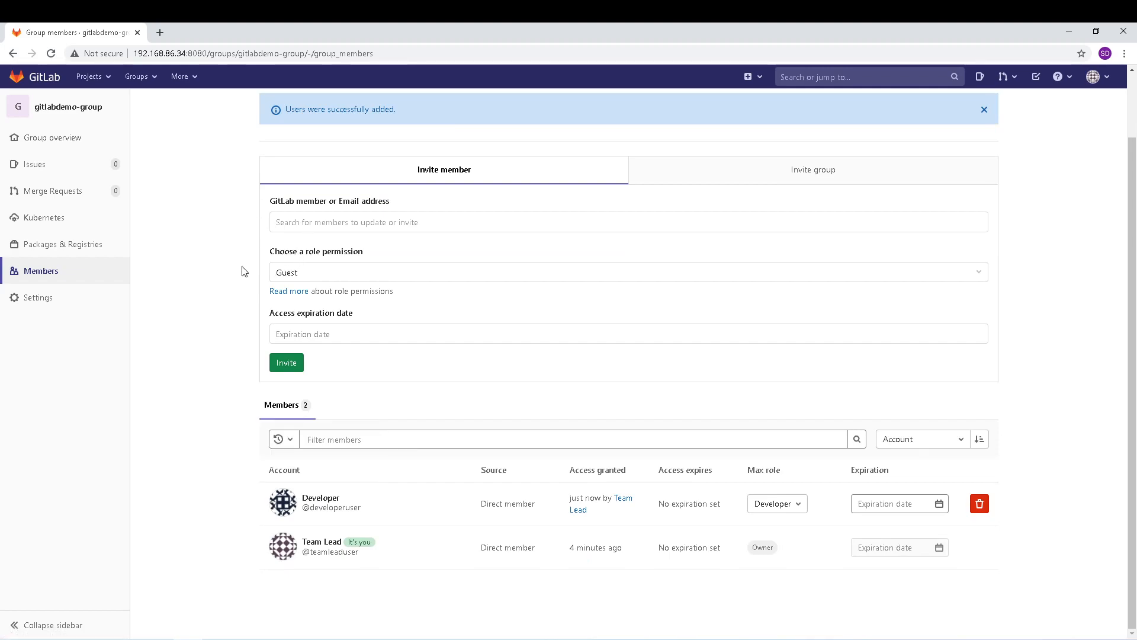
scroll(242, 271, up, 2)
Step: Add the Support user to gitlabdemo-group with the Reporter role
click(312, 283)
click(327, 377)
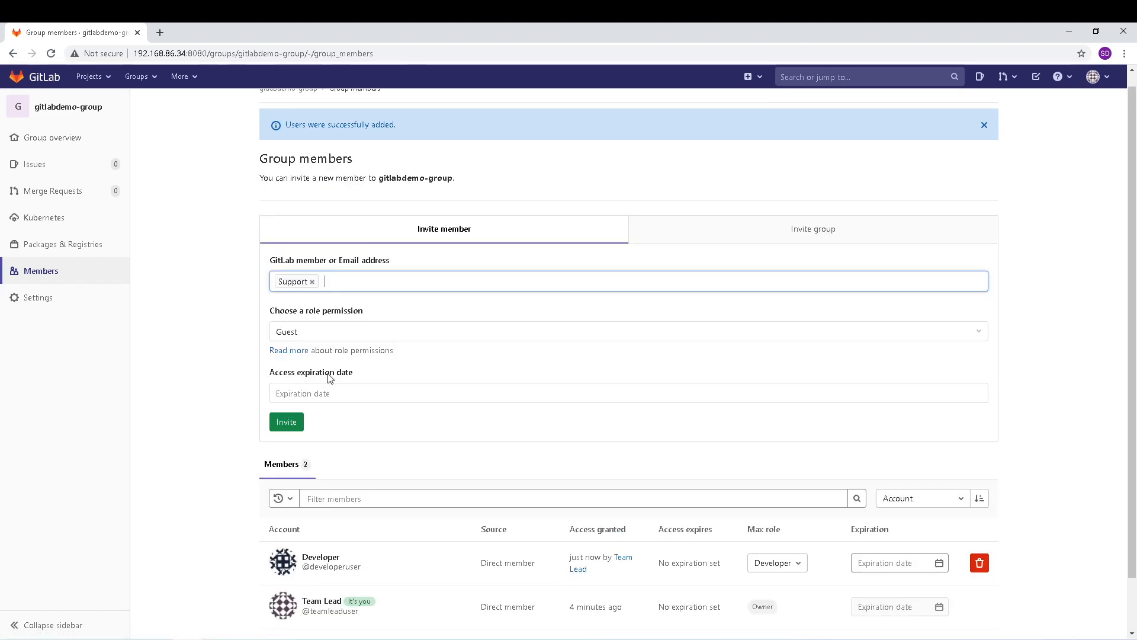
click(321, 333)
click(315, 359)
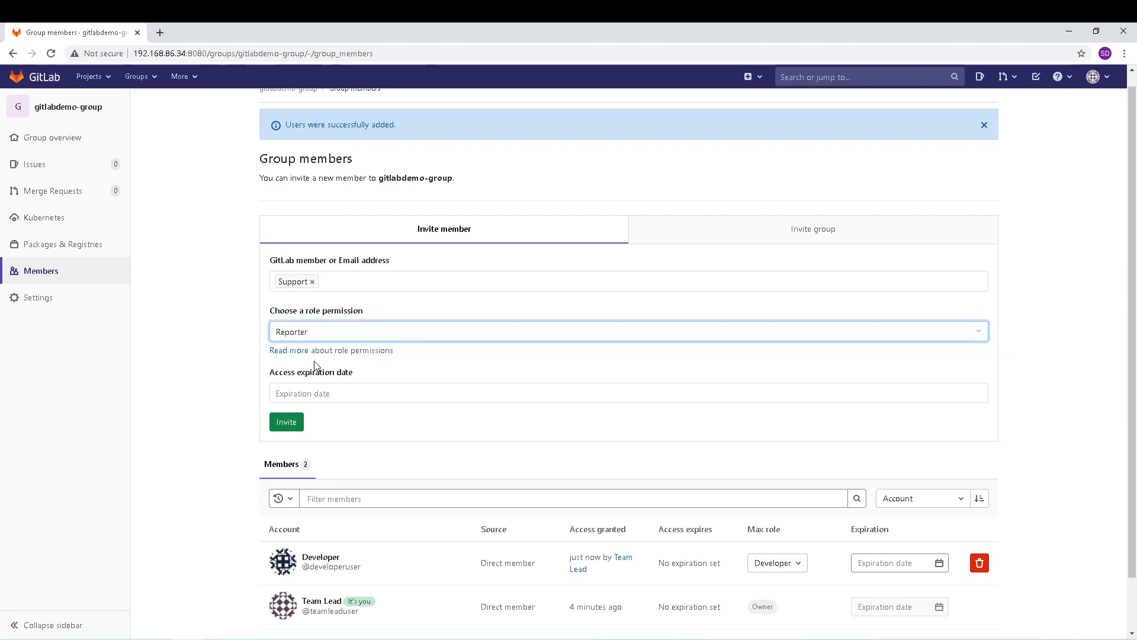
click(286, 421)
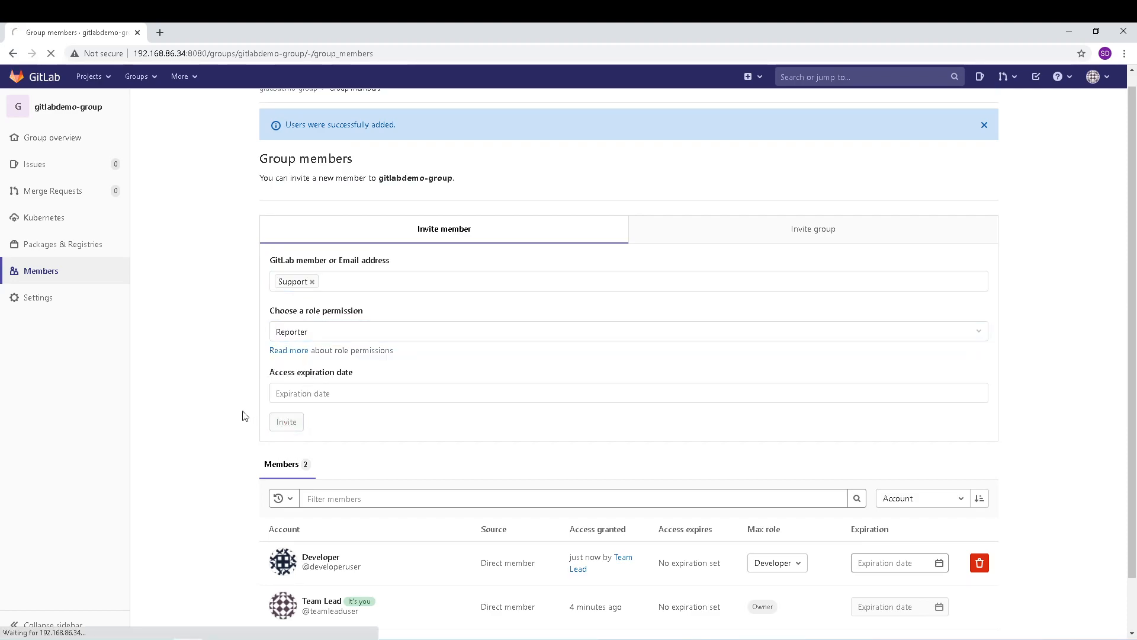
scroll(266, 379, down, 2)
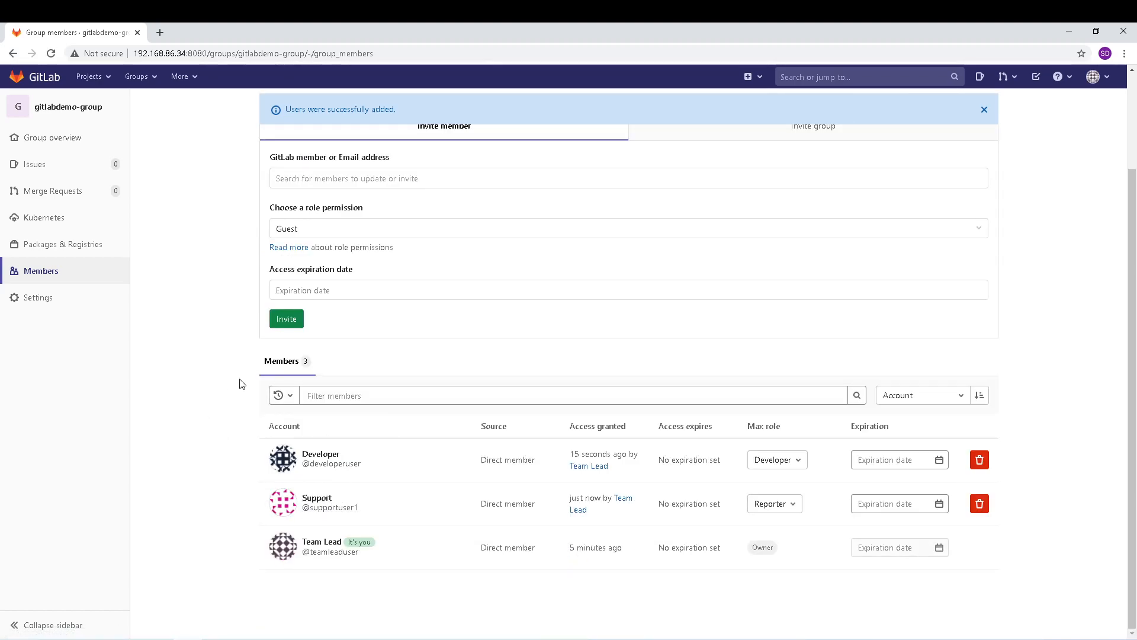
scroll(239, 383, up, 2)
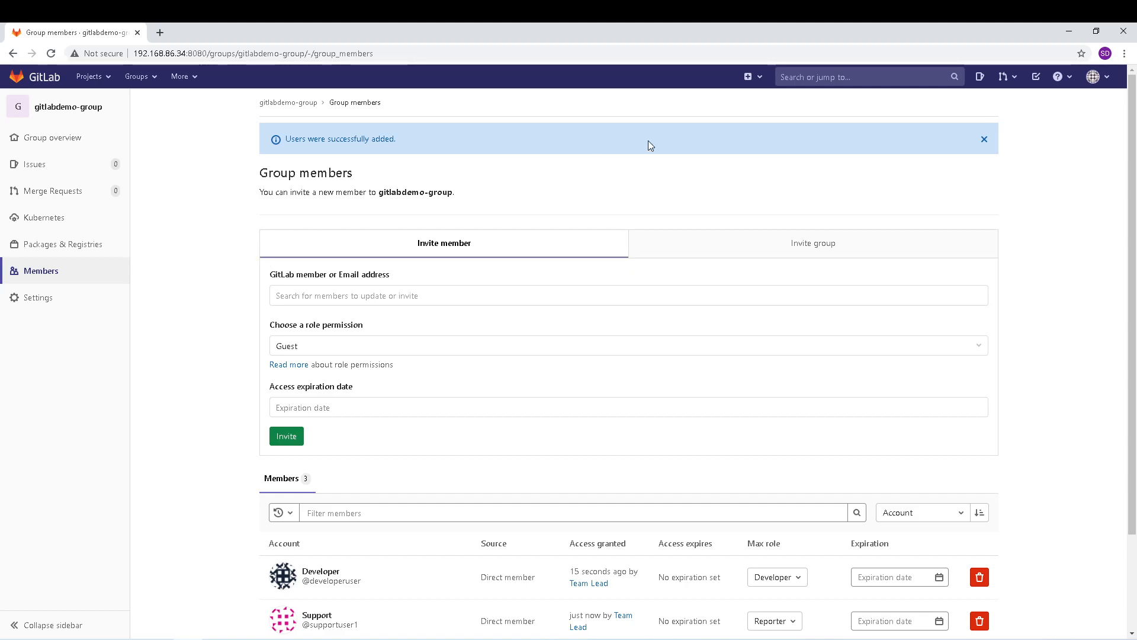
Step: Sign out of Team Lead and sign in with the Developer account's username and password
click(1109, 86)
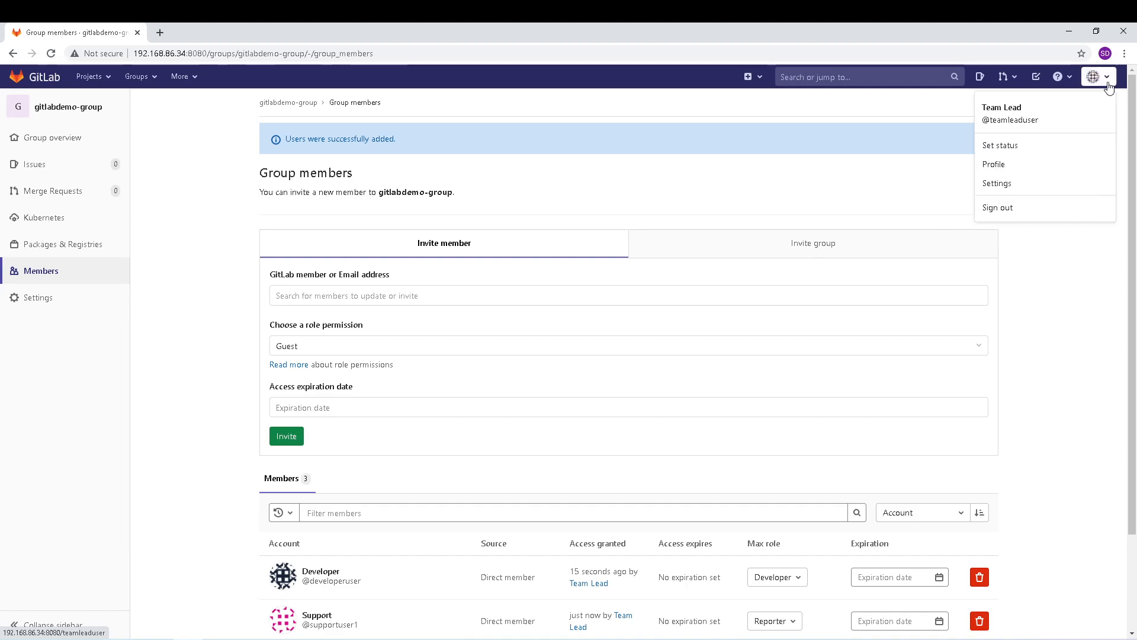
click(1007, 209)
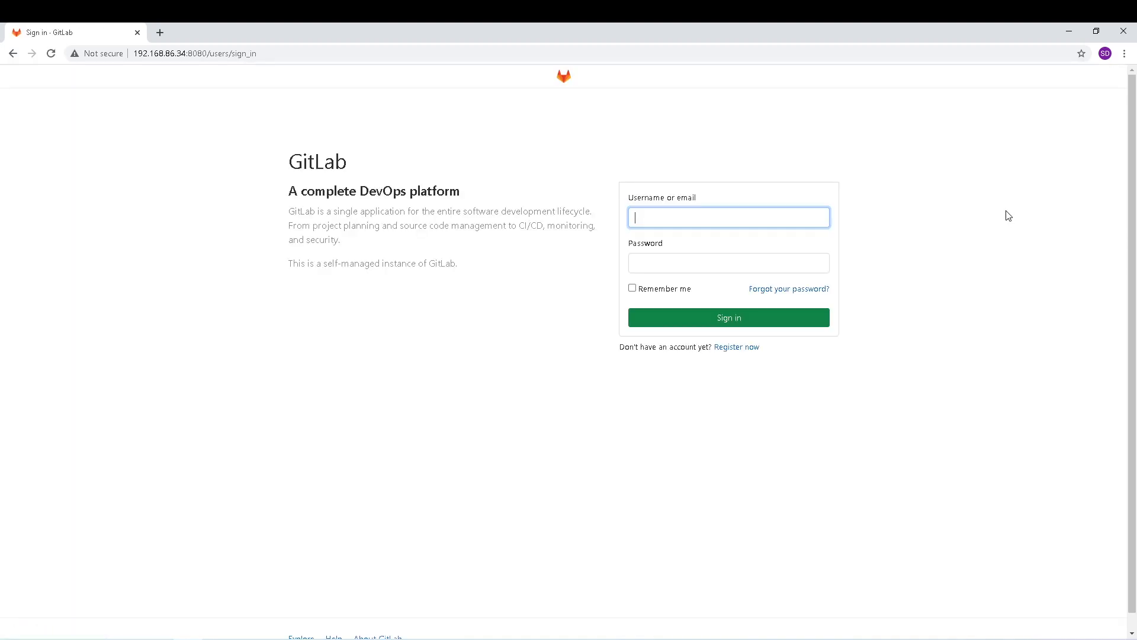
click(713, 220)
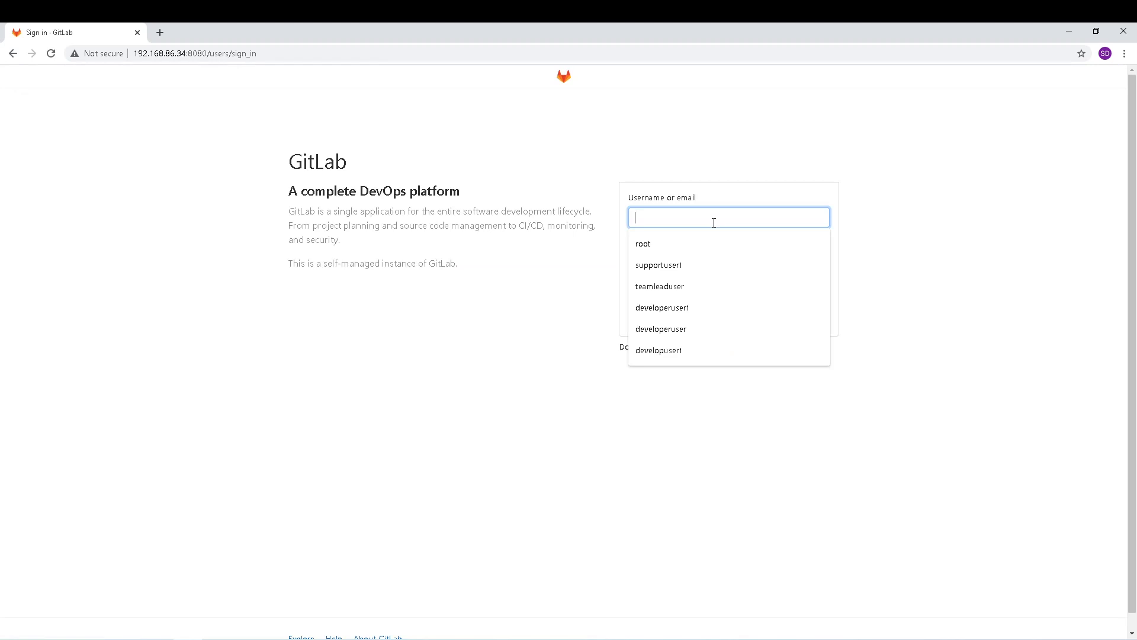
click(692, 329)
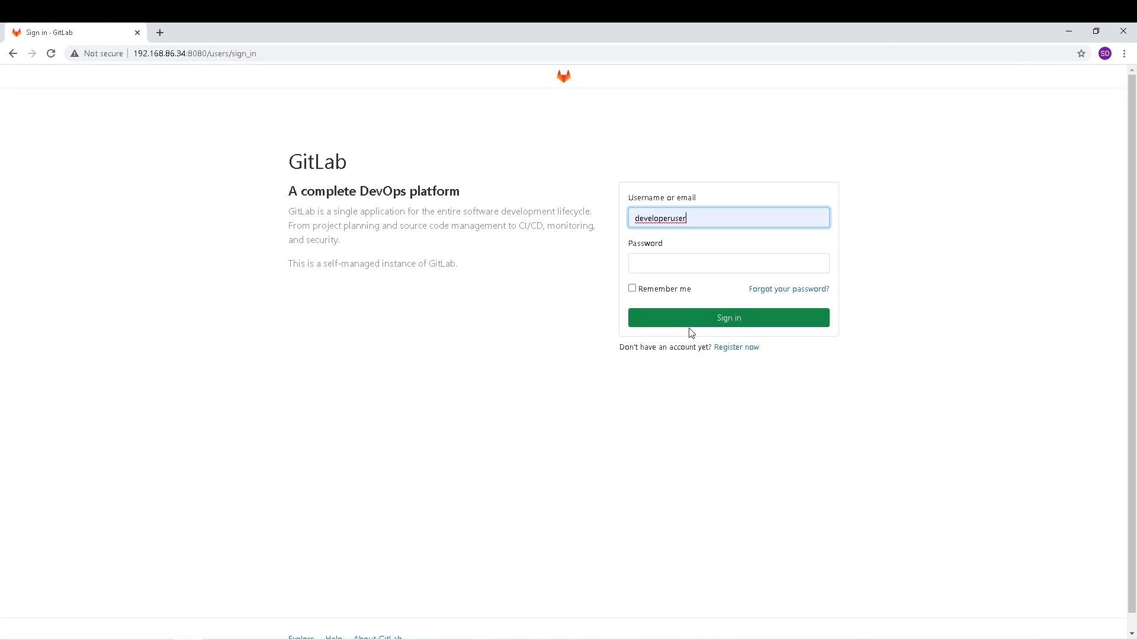
click(680, 265)
text(••)
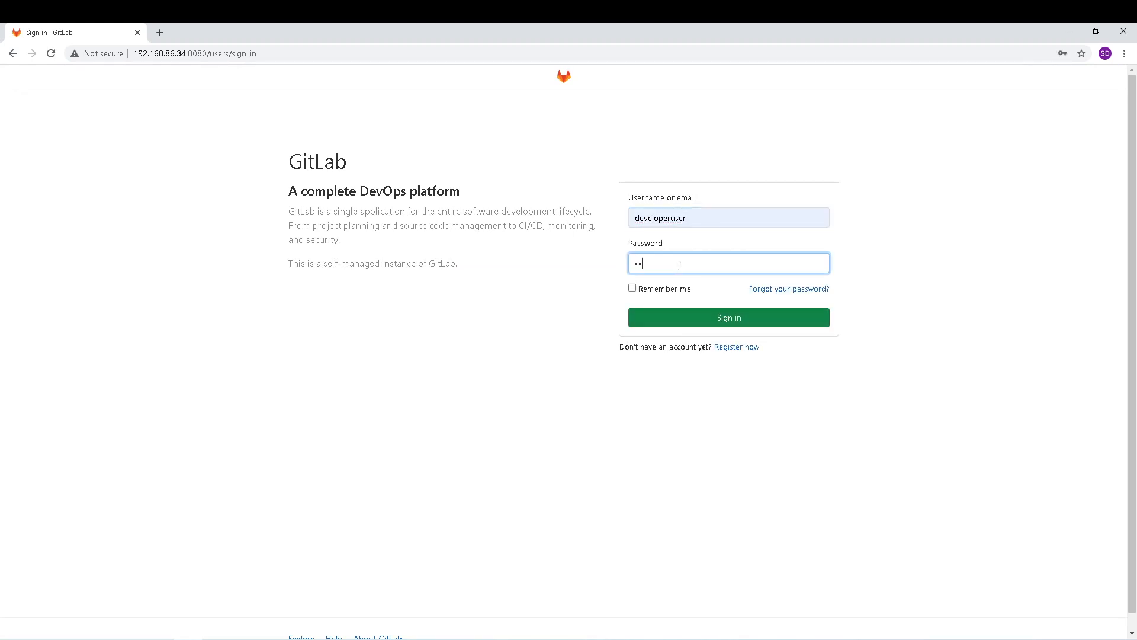
key(Return)
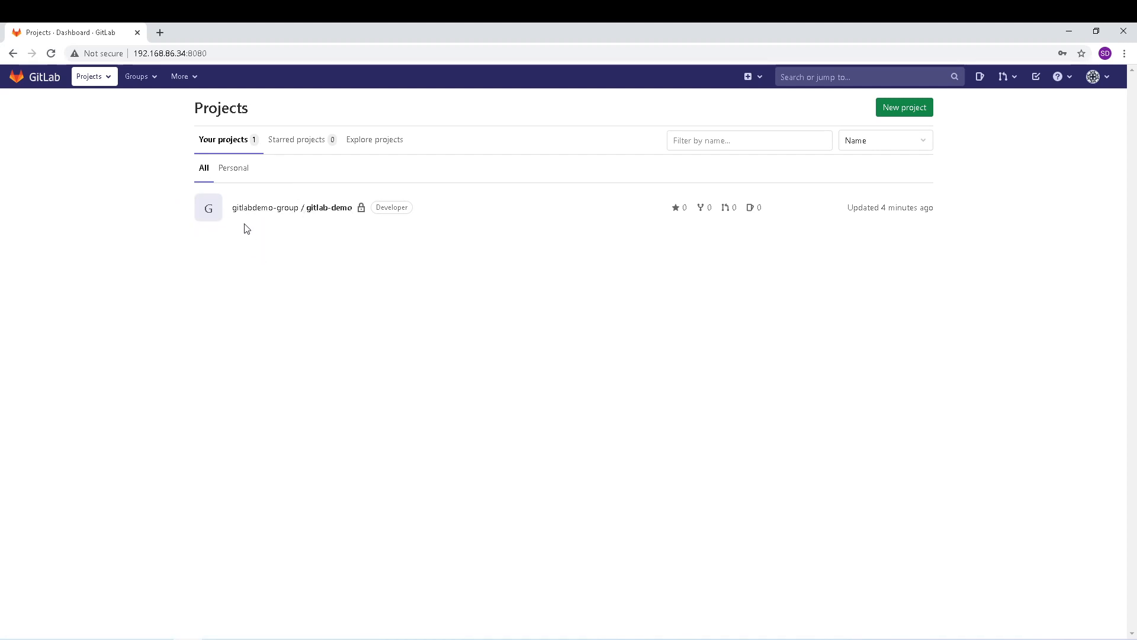
Step: Open gitlab-demo as Developer and check its clone URLs
click(301, 210)
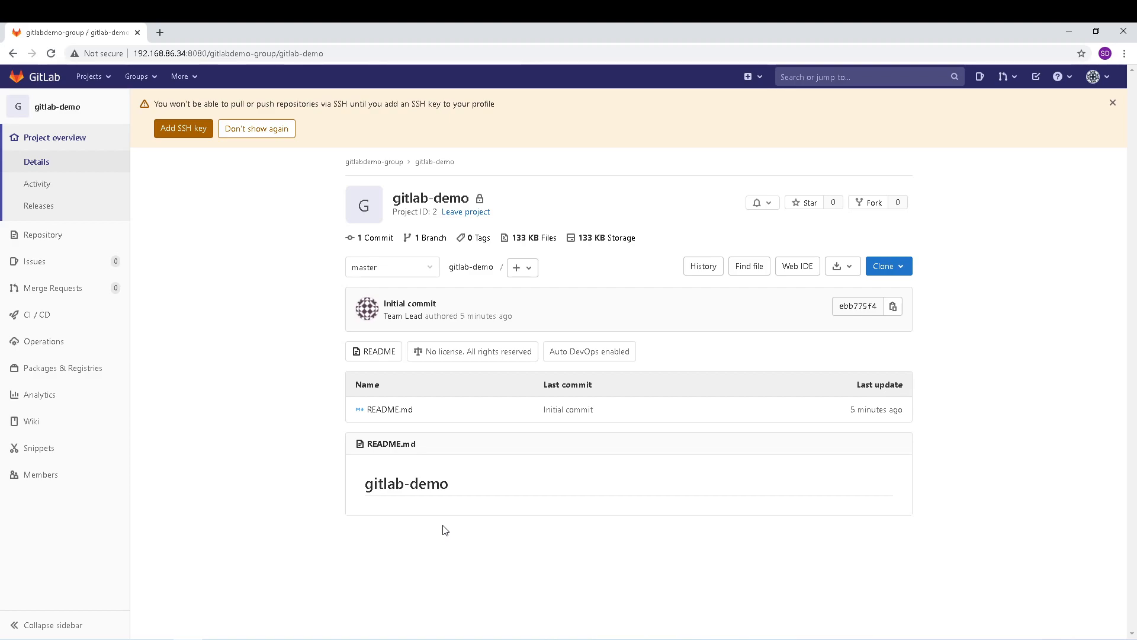
click(899, 275)
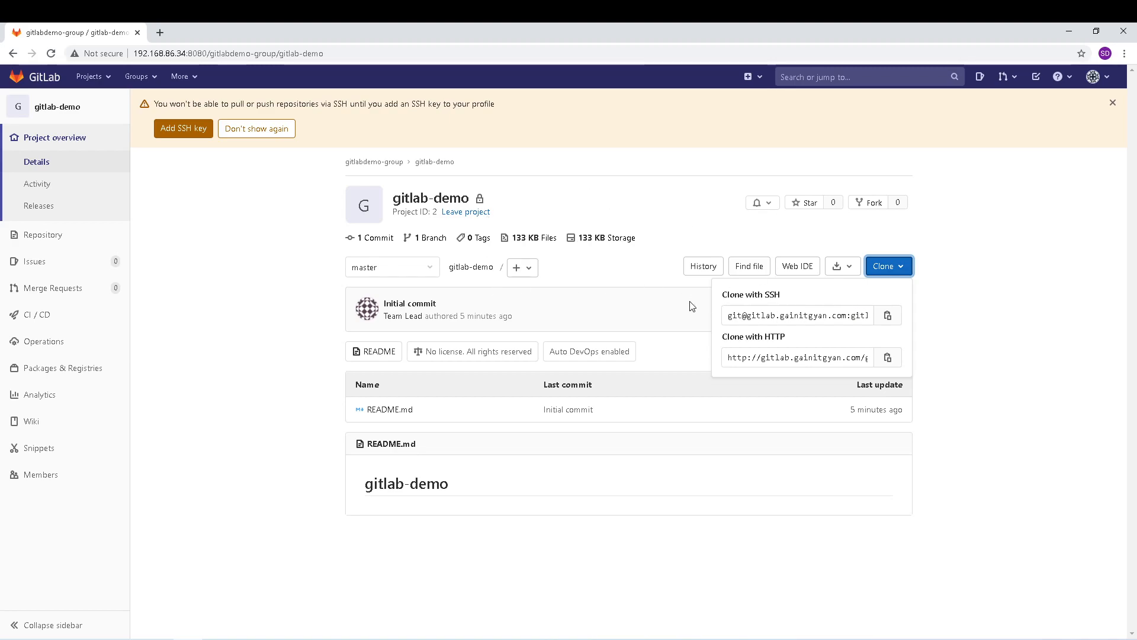
click(276, 280)
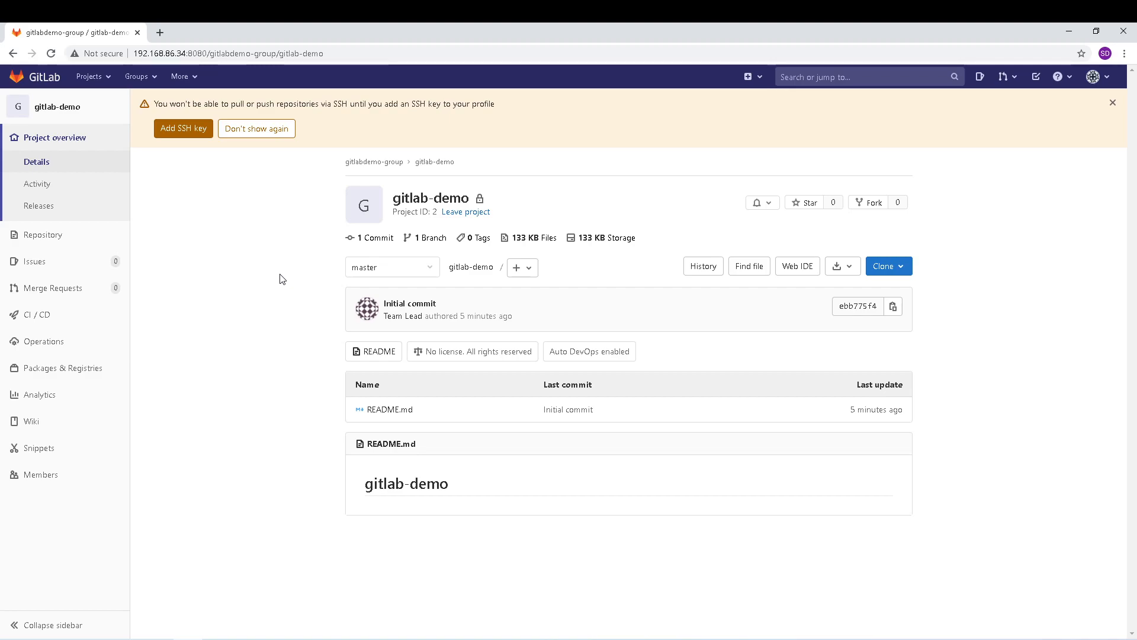
Step: Sign out of Developer and sign back in with the administrator's username and password
click(1100, 85)
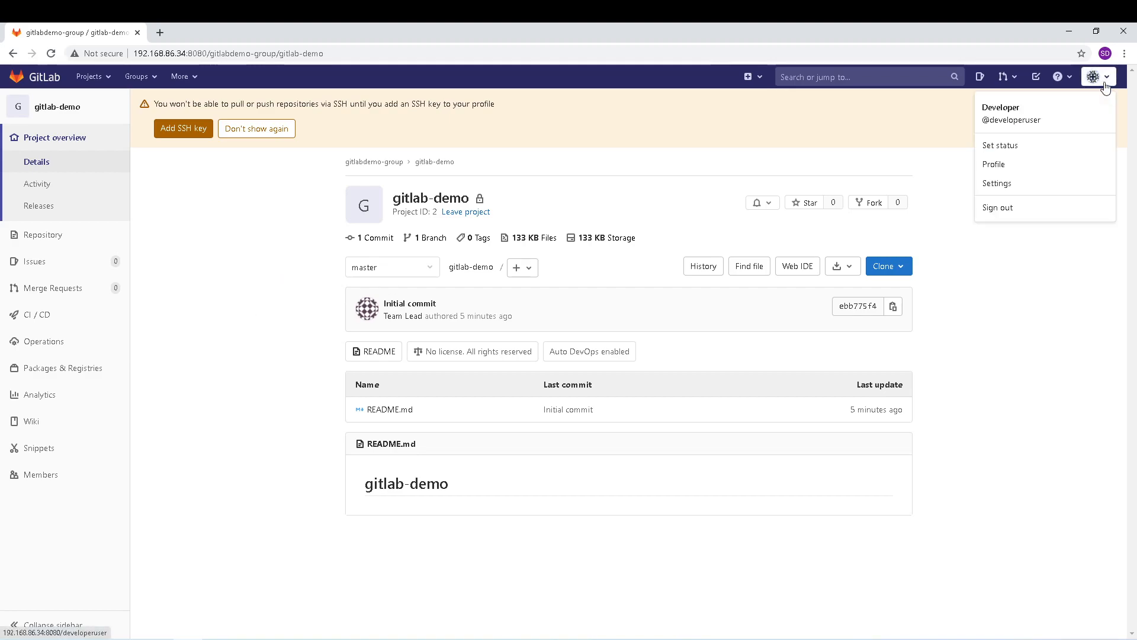
click(1009, 209)
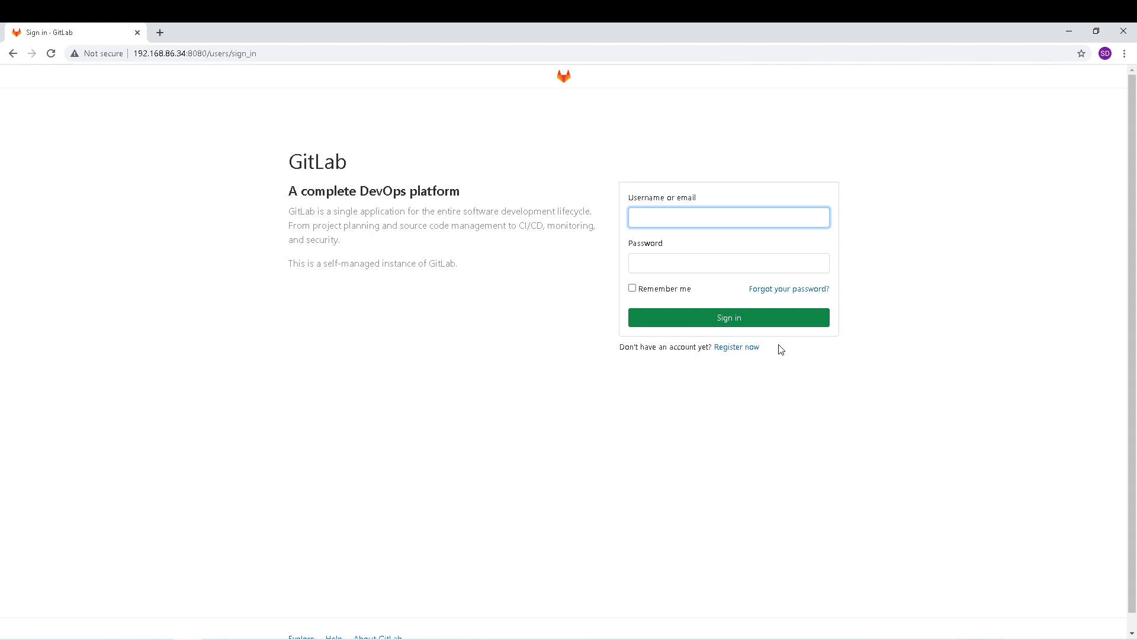
click(681, 220)
click(667, 243)
click(669, 258)
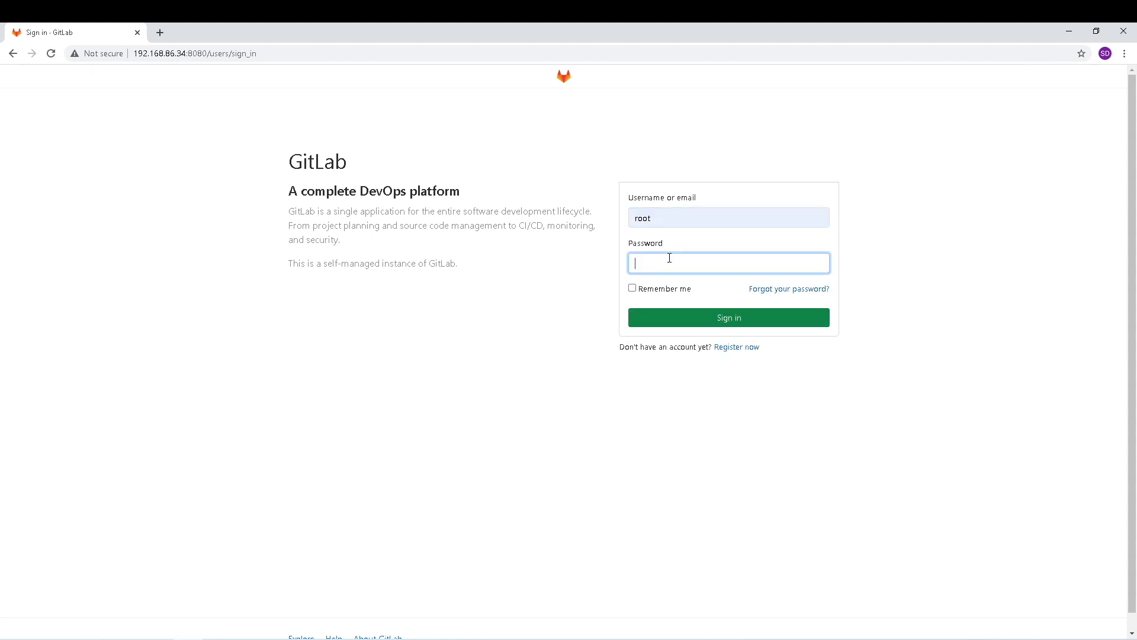
text(•)
key(Return)
click(247, 162)
Step: Uncheck Sign-up enabled under Sign-up restrictions and save the application settings
click(349, 157)
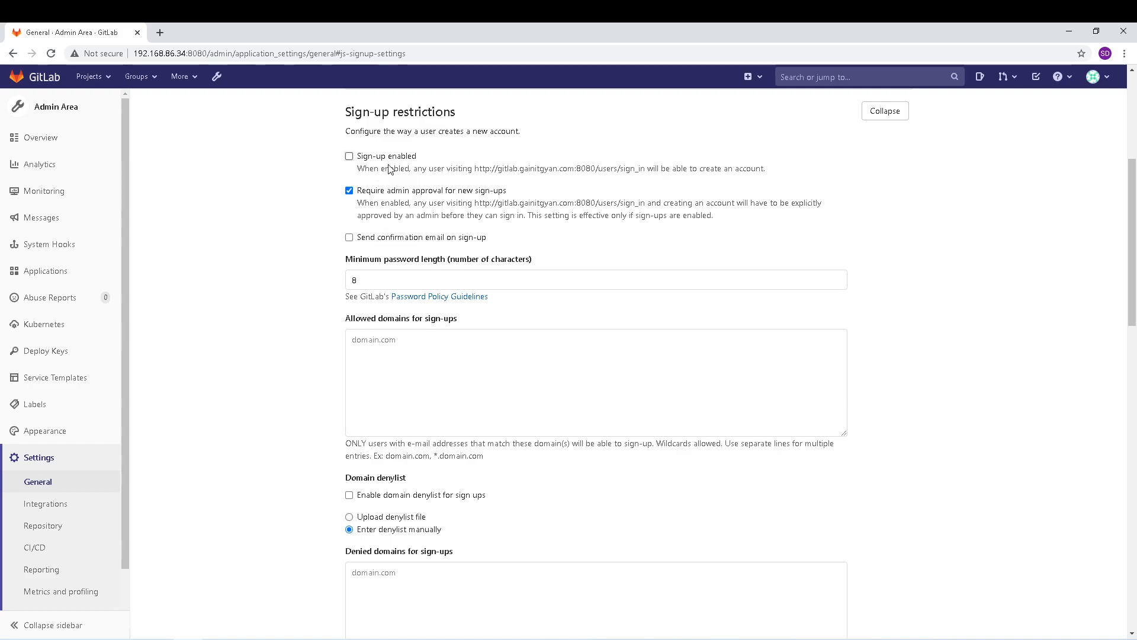
scroll(291, 337, down, 9)
click(370, 426)
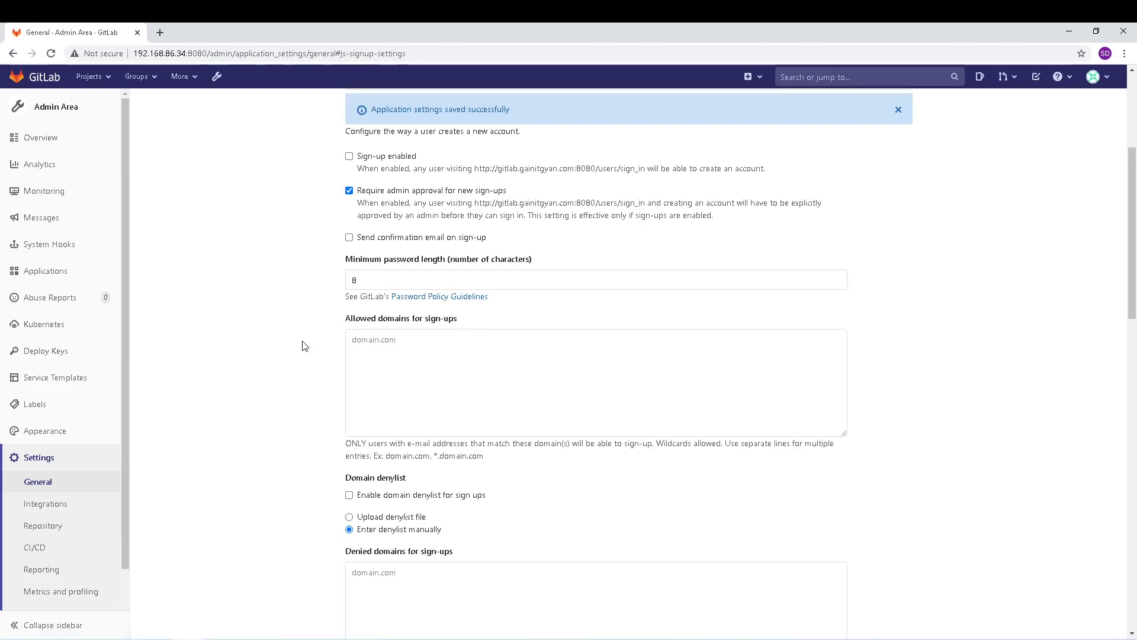
scroll(303, 306, up, 5)
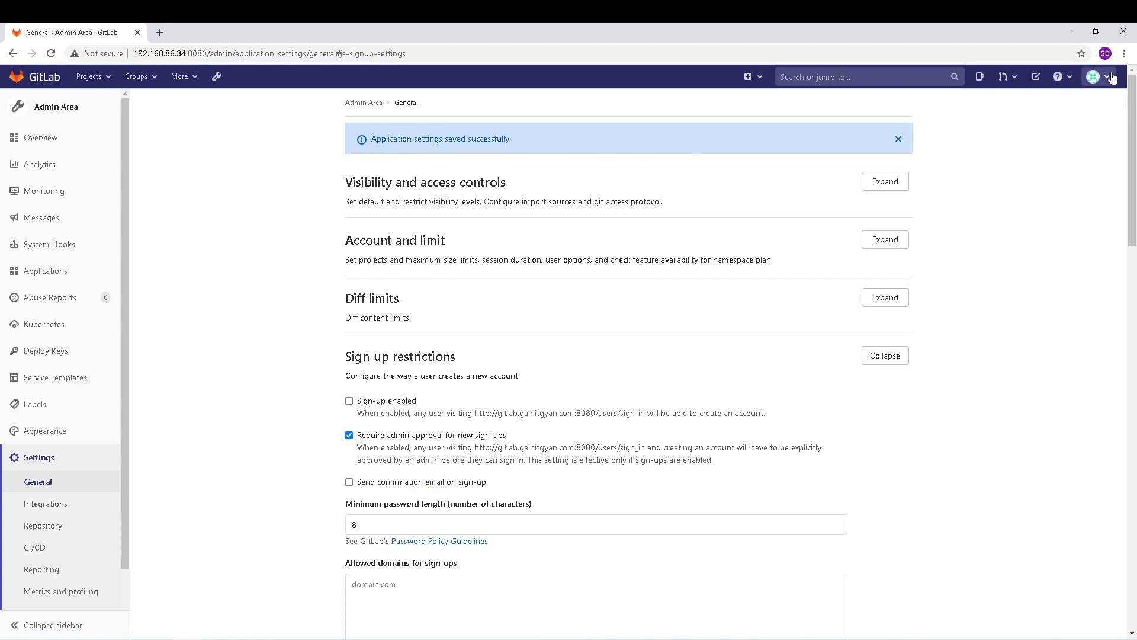